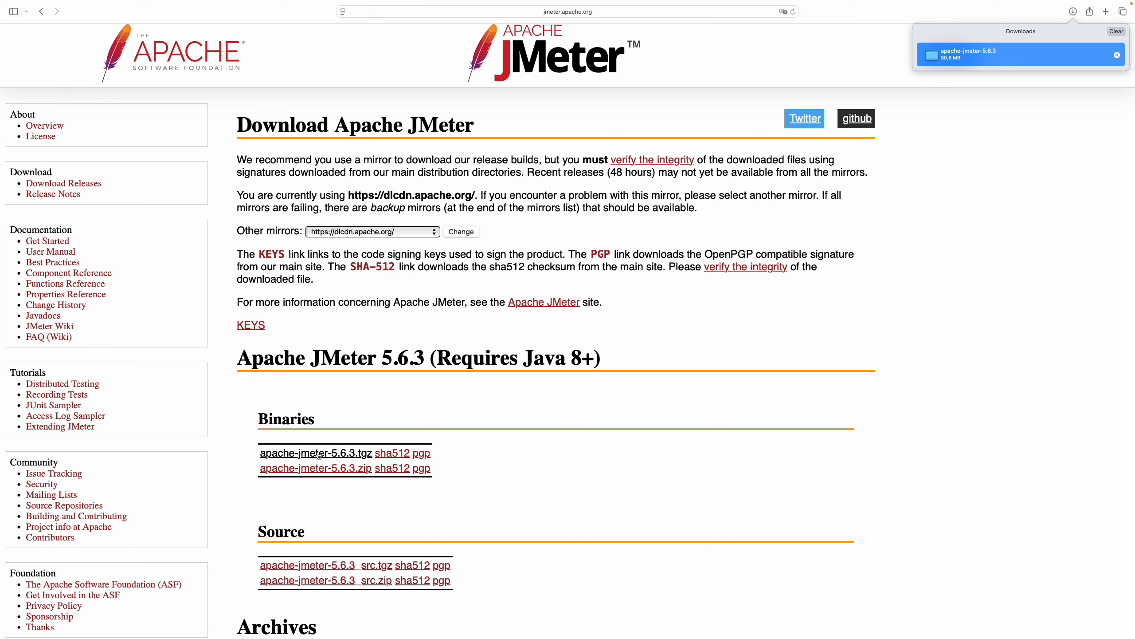
Open the Get Started documentation from the download page and read its overview and requirements sections
scroll(326, 510, down, 3)
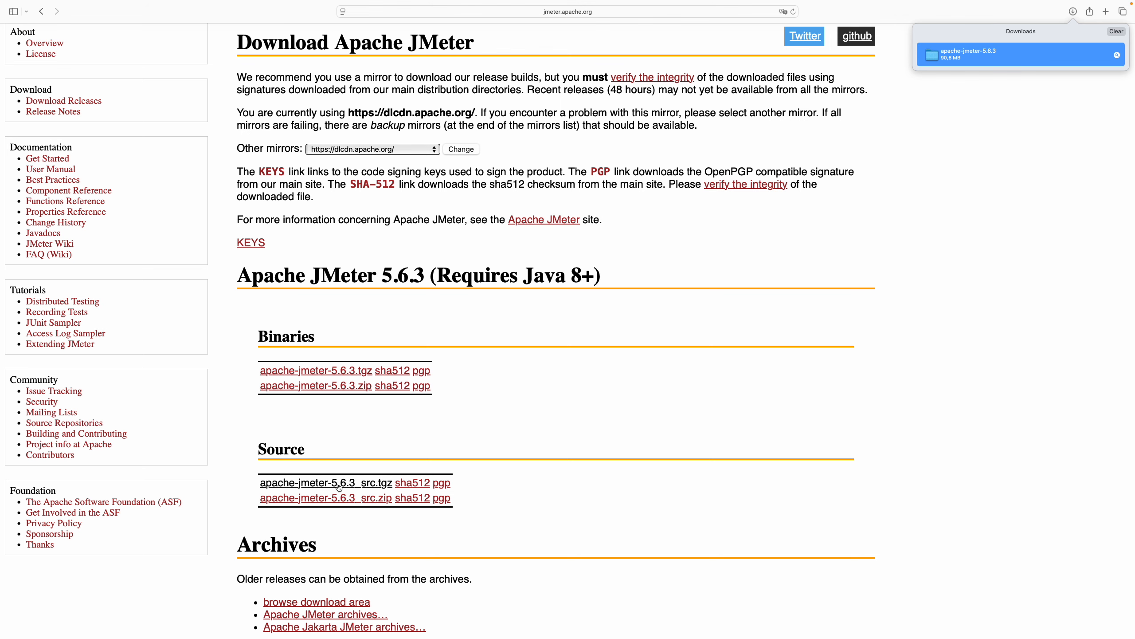
scroll(337, 441, up, 2)
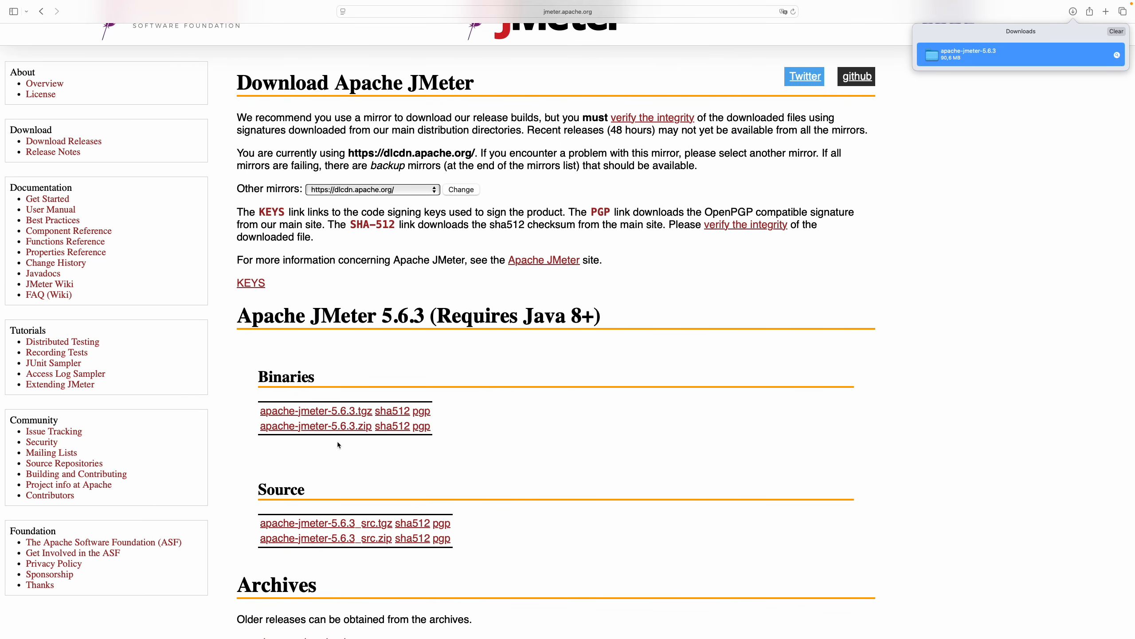
click(51, 200)
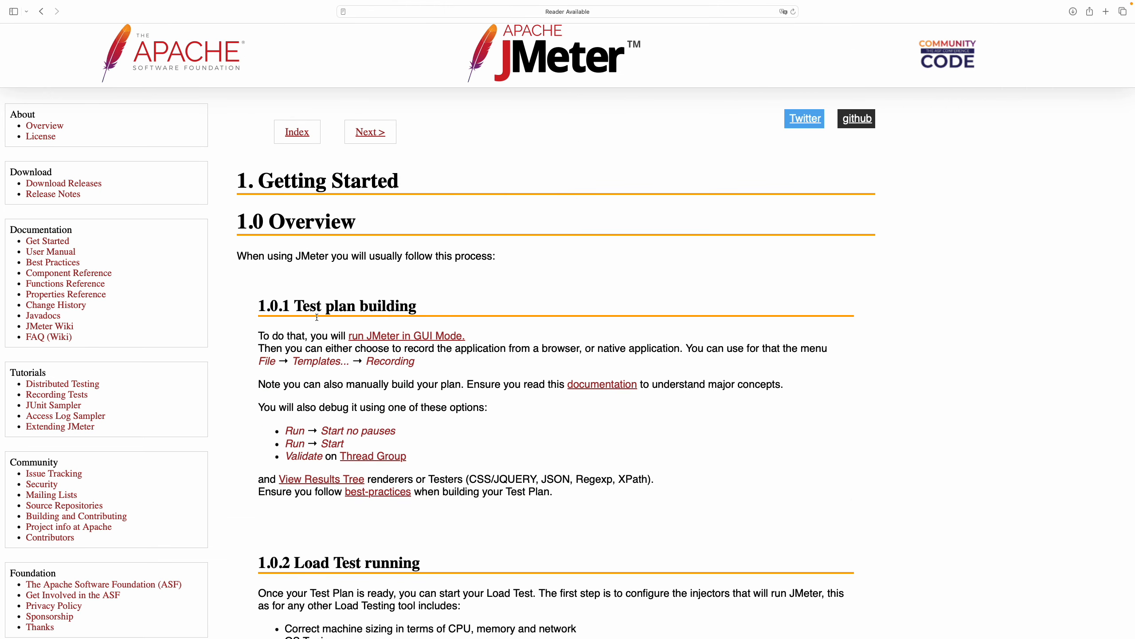
scroll(334, 349, down, 8)
scroll(335, 348, down, 11)
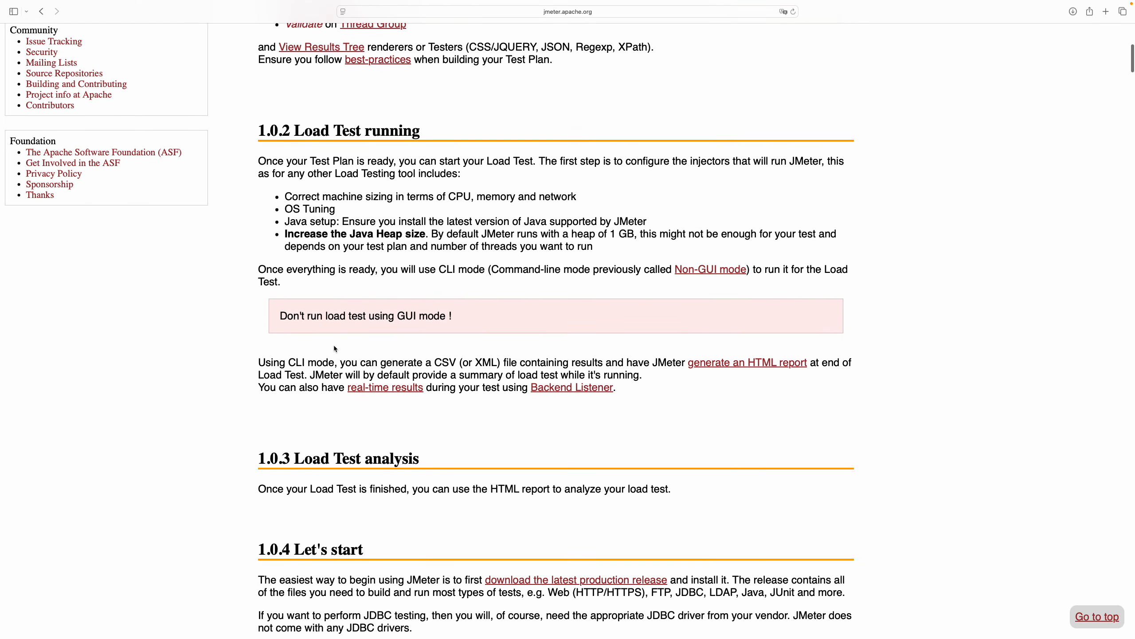
scroll(335, 349, down, 10)
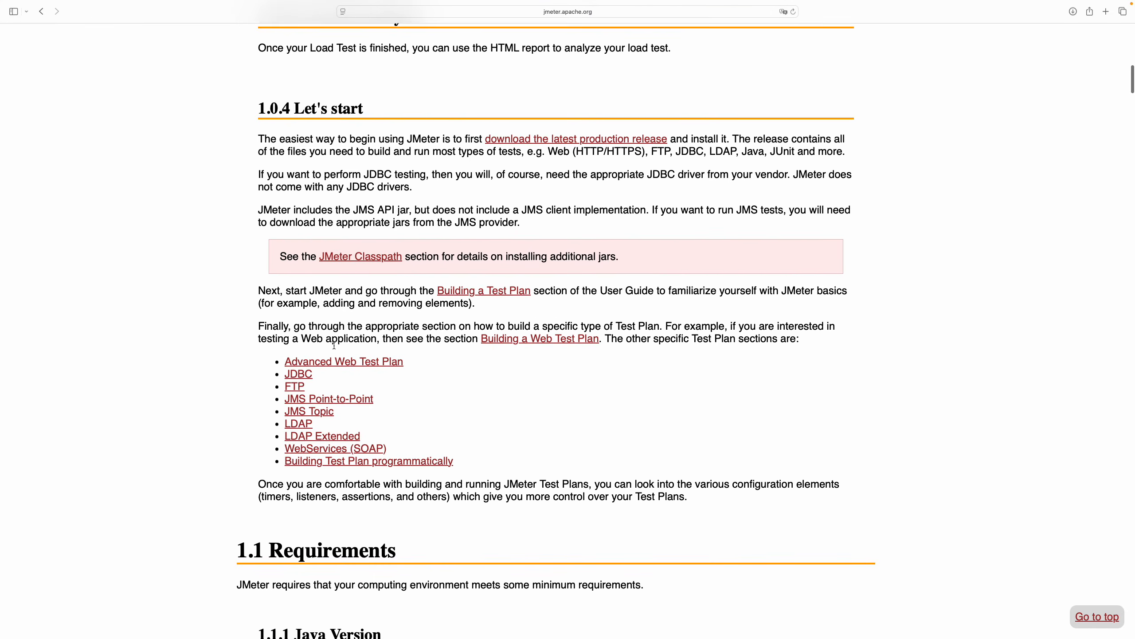
scroll(334, 345, up, 1)
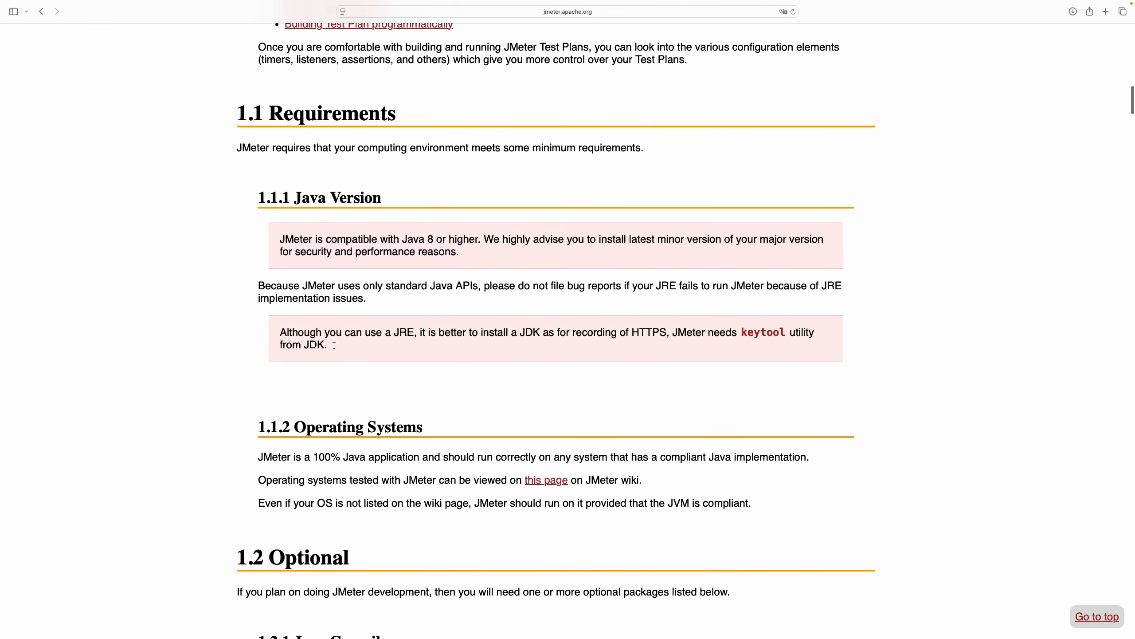
scroll(334, 345, down, 8)
scroll(334, 345, up, 16)
scroll(335, 345, up, 11)
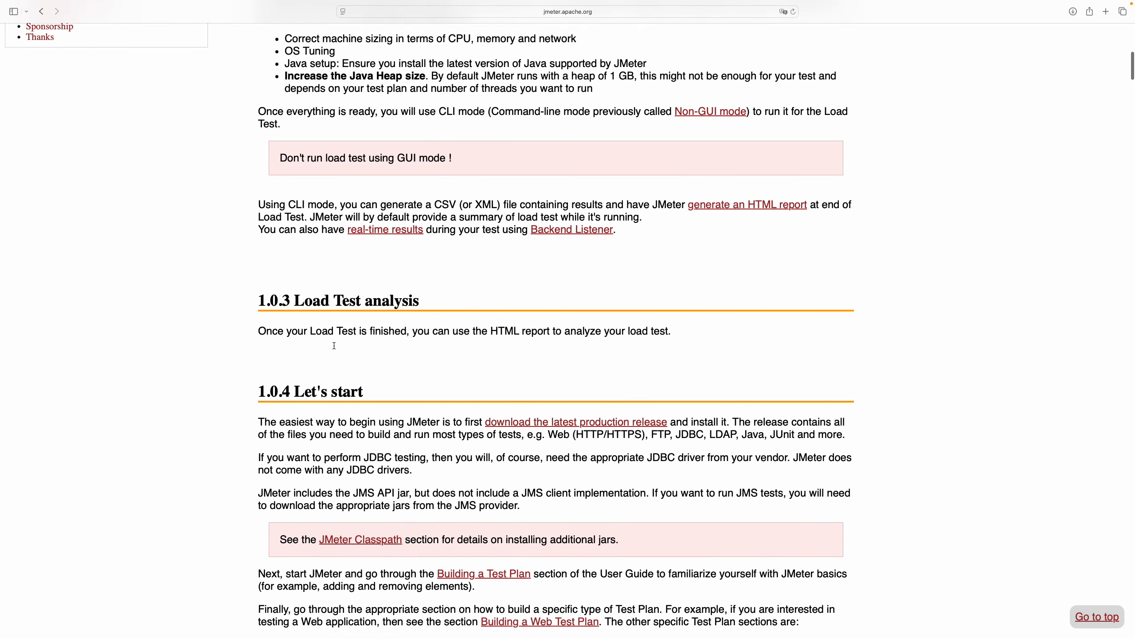
scroll(334, 345, up, 11)
Open the JMeter User Manual and look over its section summary
click(51, 250)
scroll(535, 393, down, 3)
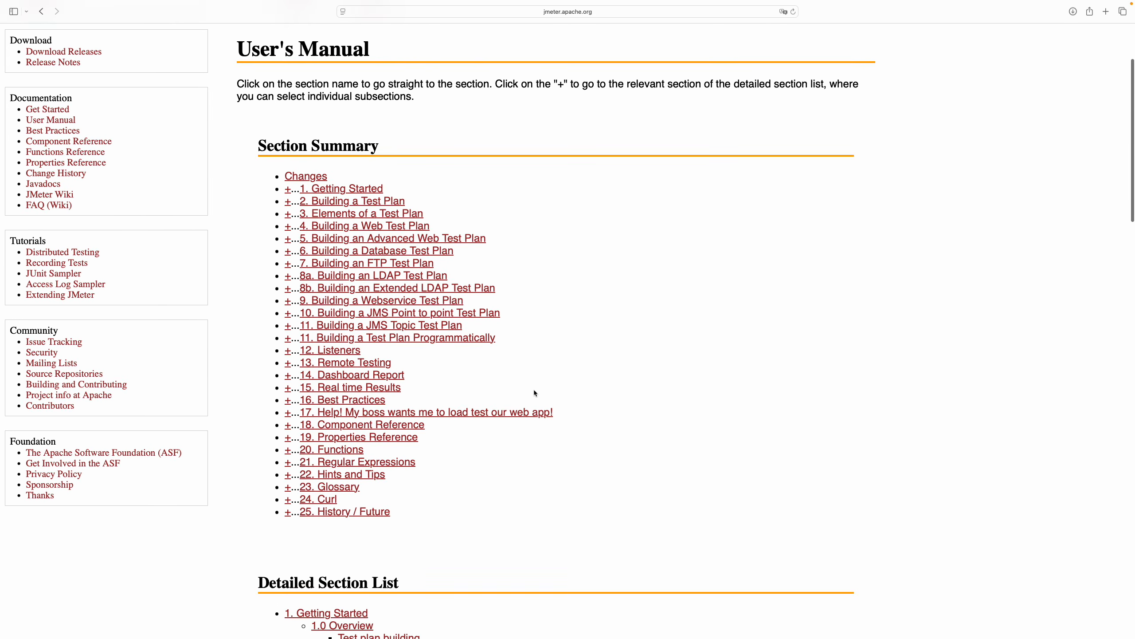
scroll(533, 393, down, 1)
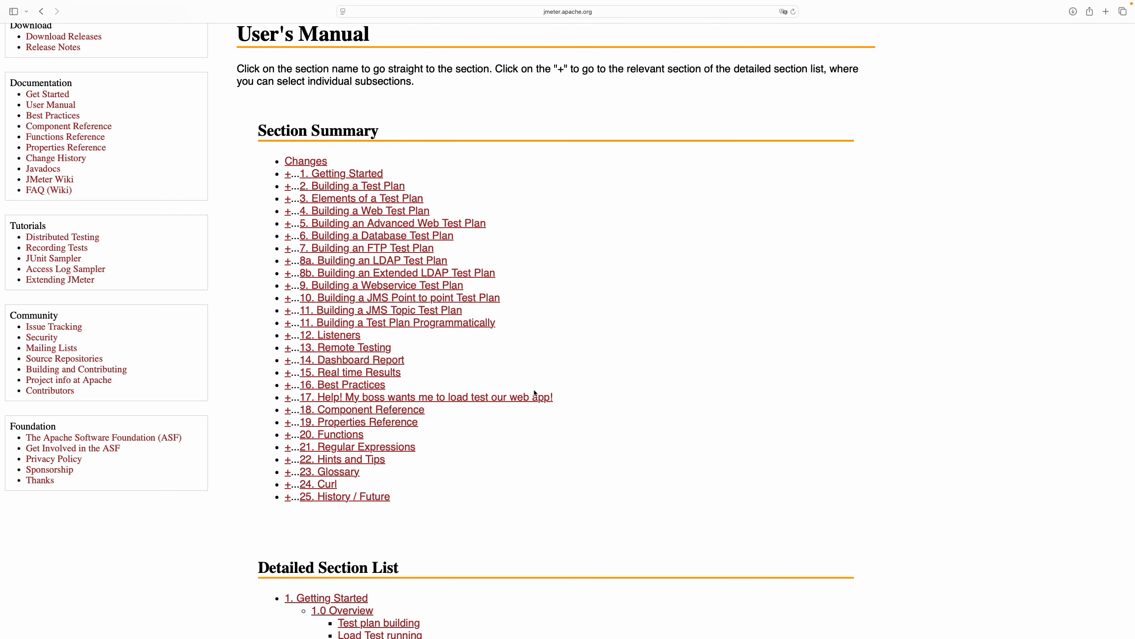
scroll(535, 392, up, 4)
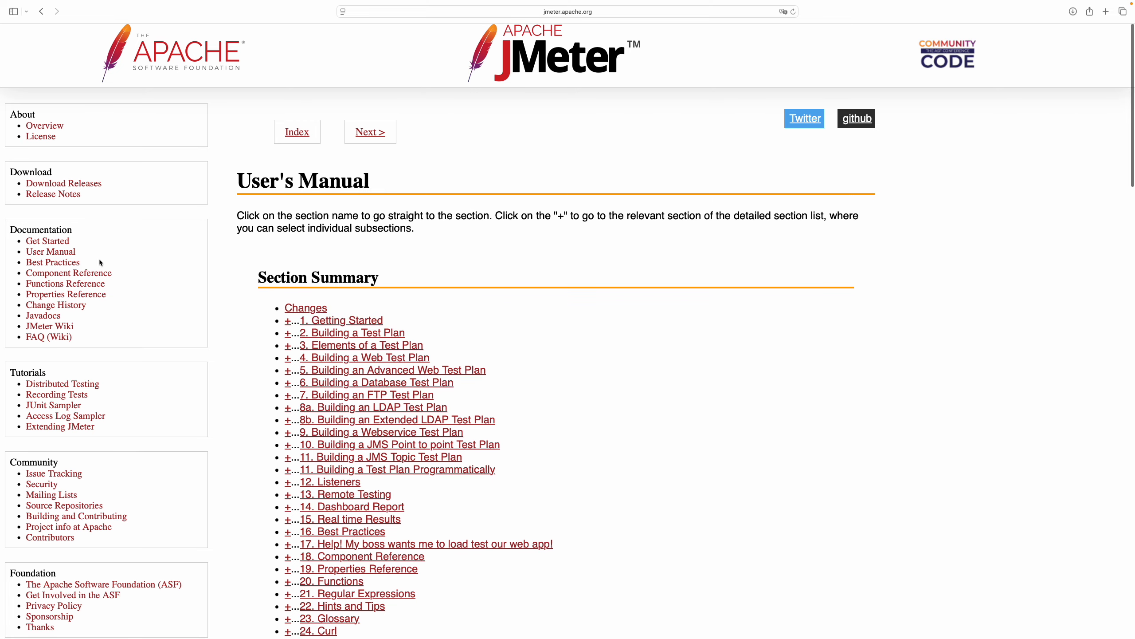
Open the Best Practices documentation and read its sections from 16.1 through 16.8 BeanShell server
click(59, 264)
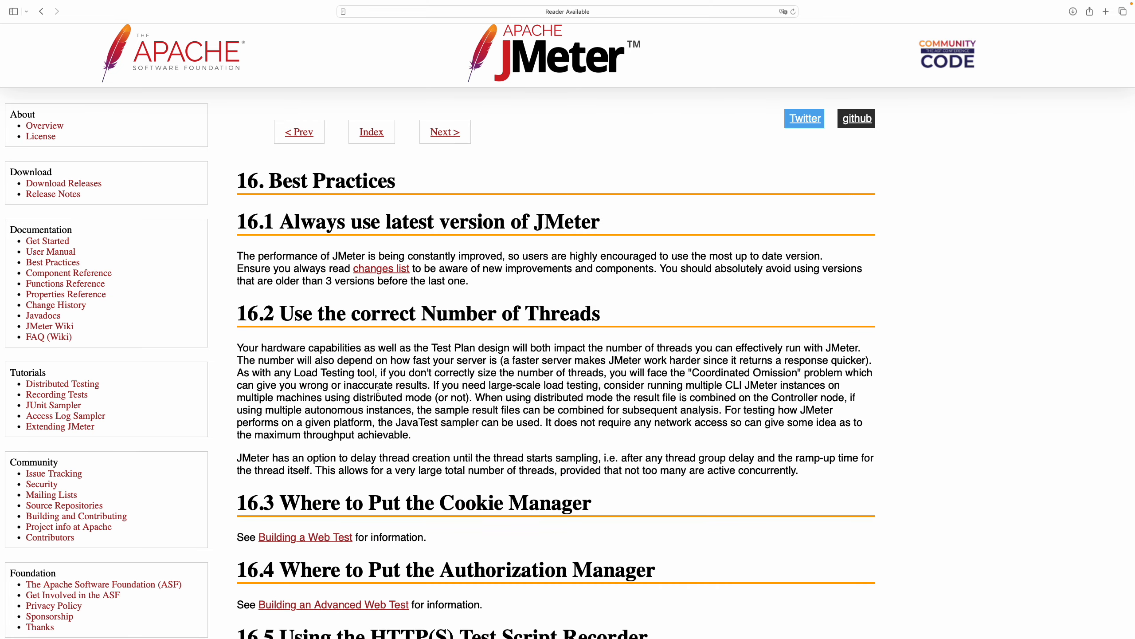
scroll(378, 390, down, 5)
scroll(378, 389, down, 4)
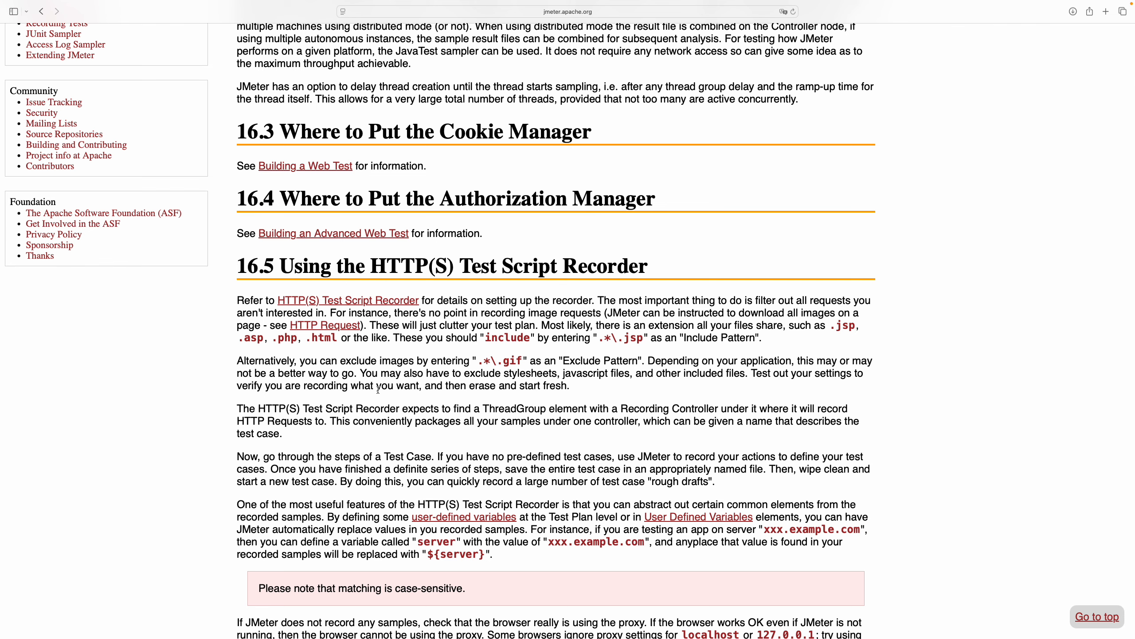
scroll(378, 390, down, 2)
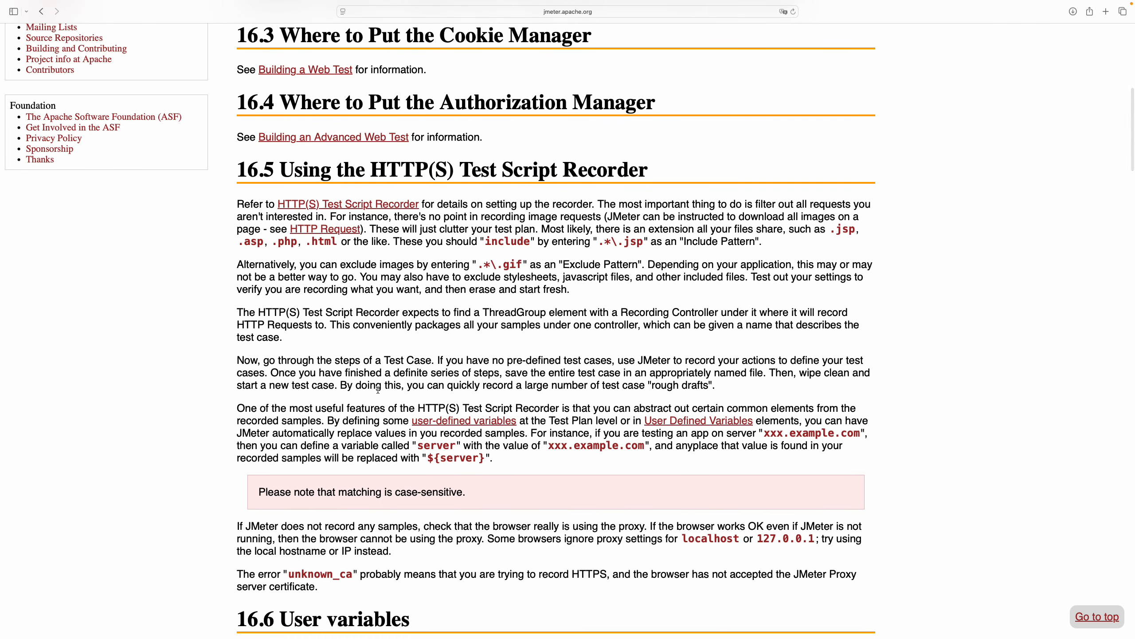
scroll(378, 389, down, 7)
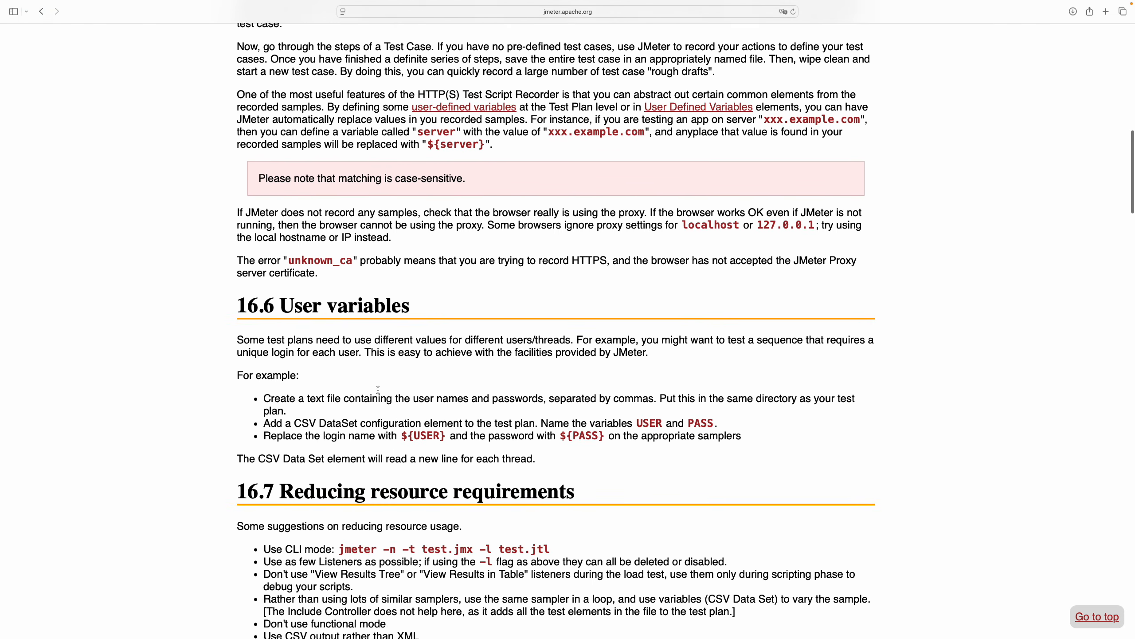
scroll(378, 390, down, 1)
scroll(378, 390, down, 4)
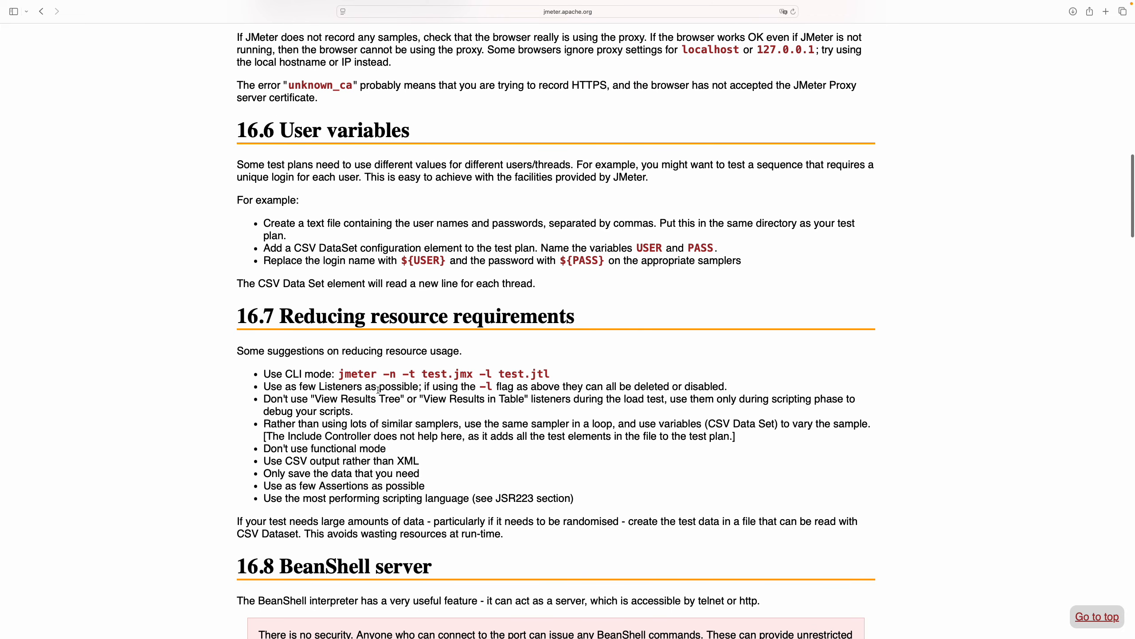
scroll(378, 389, down, 4)
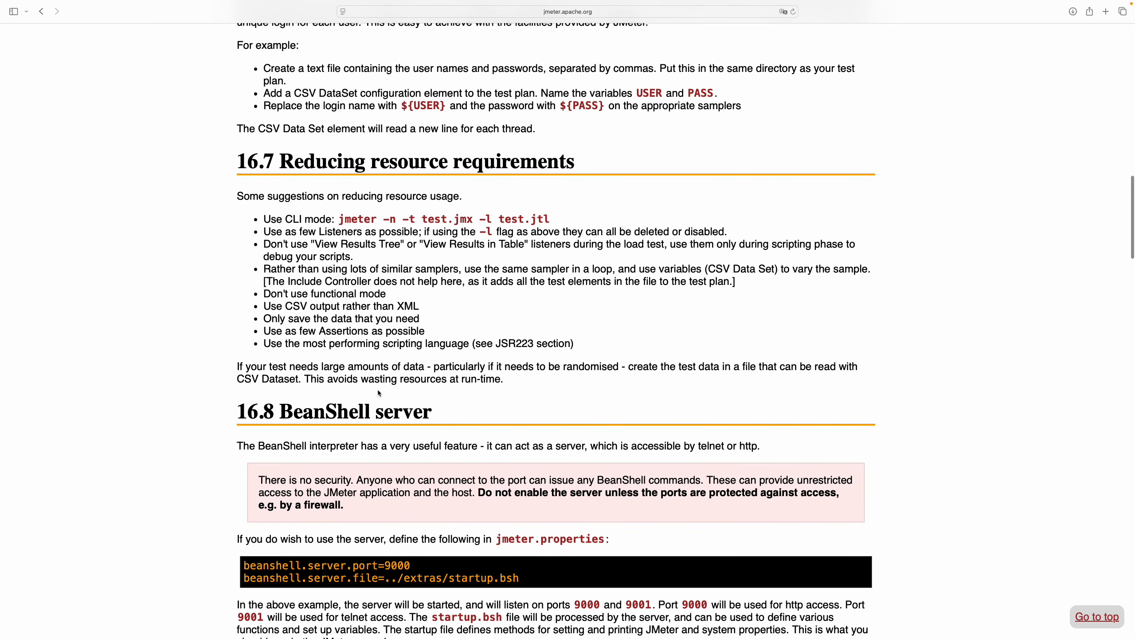
scroll(378, 390, down, 5)
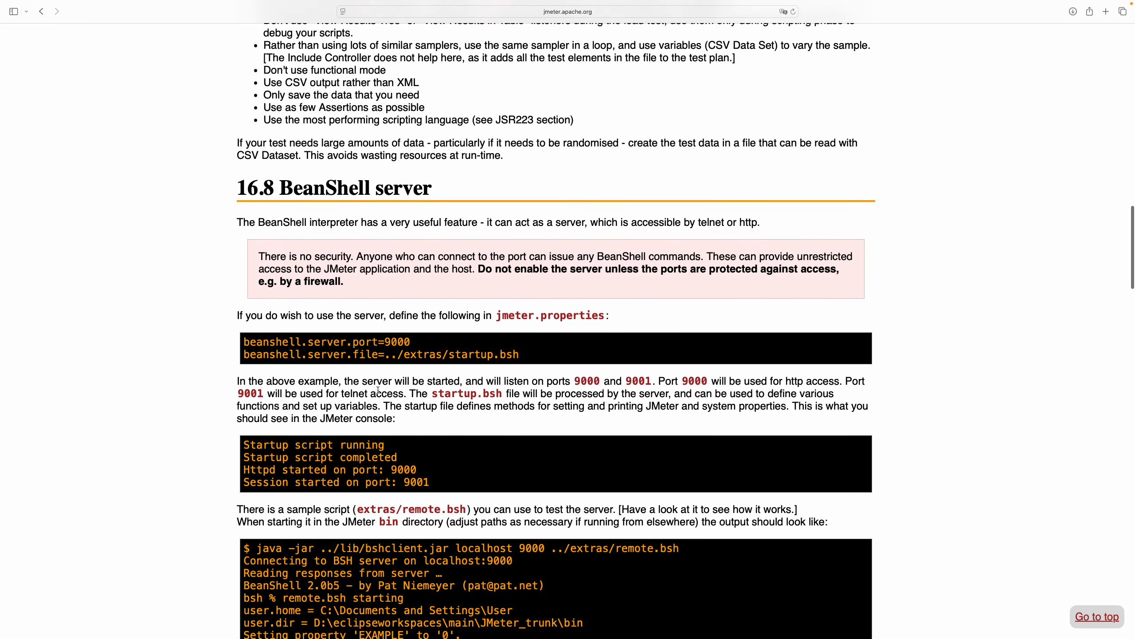
scroll(378, 390, down, 6)
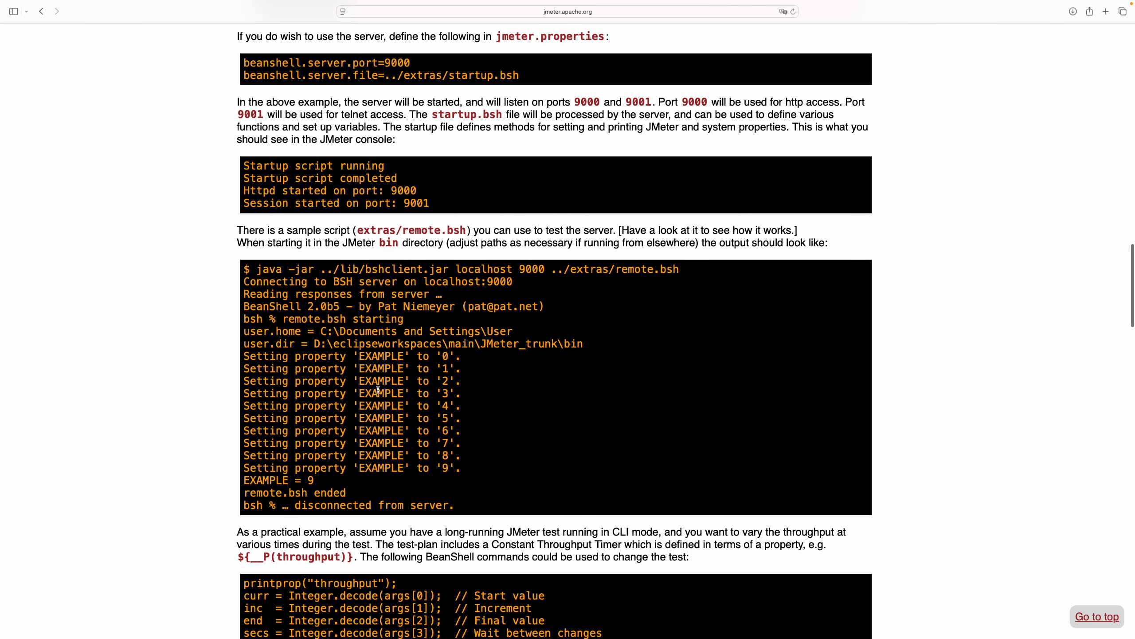
Review the BeanShell server section and go back over the Best Practices page to its beginning
scroll(378, 389, up, 3)
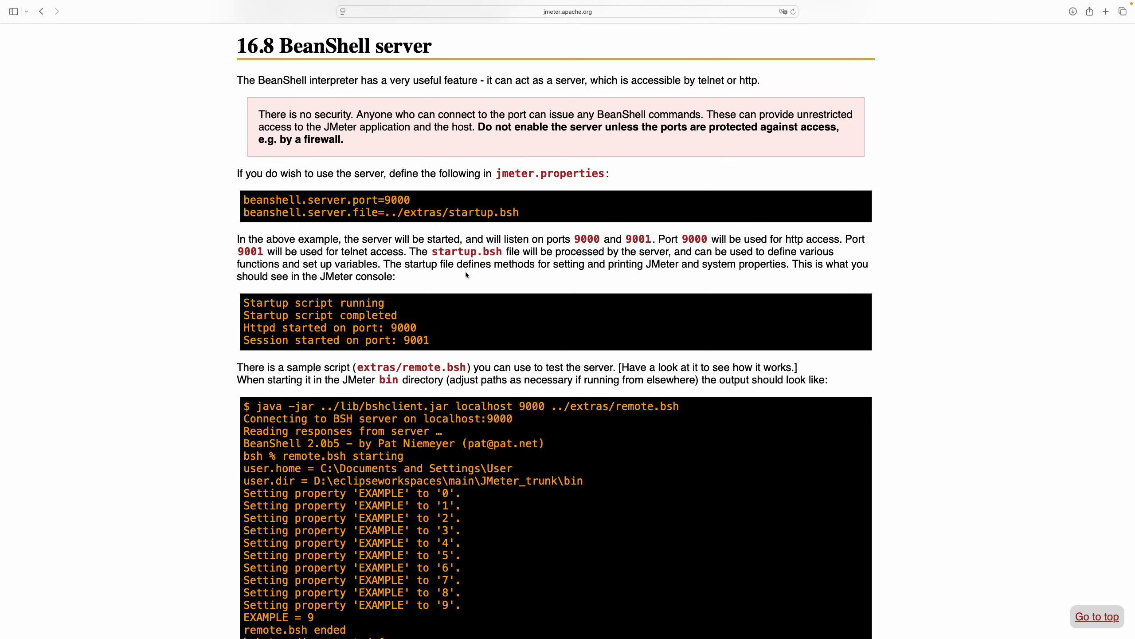
scroll(465, 272, down, 8)
scroll(466, 274, up, 18)
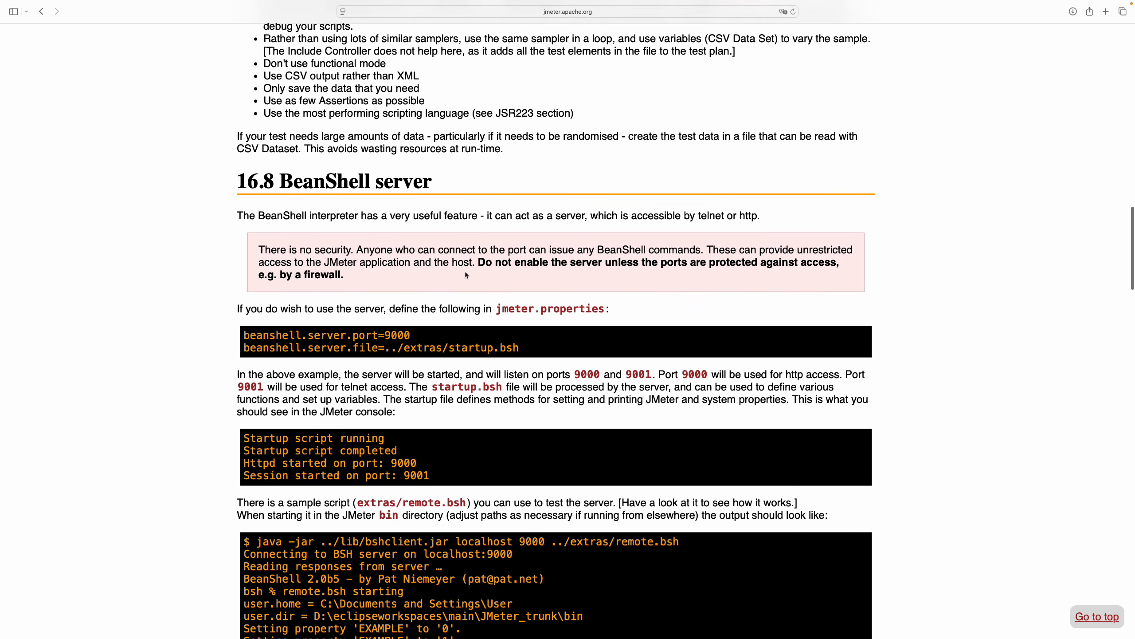
scroll(465, 272, up, 6)
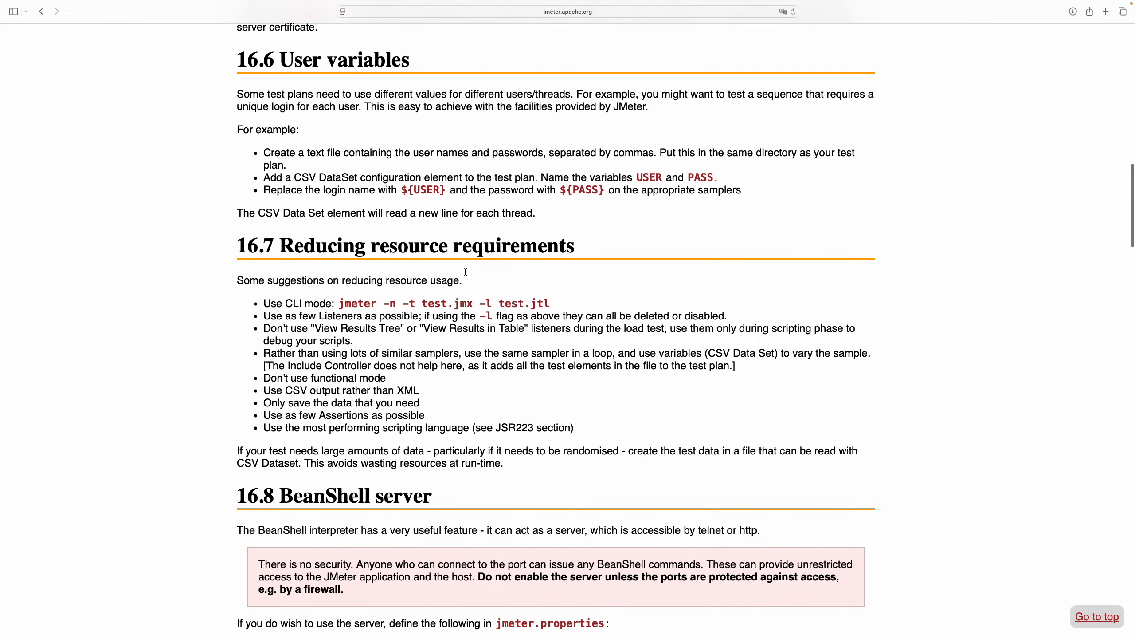
scroll(465, 272, up, 7)
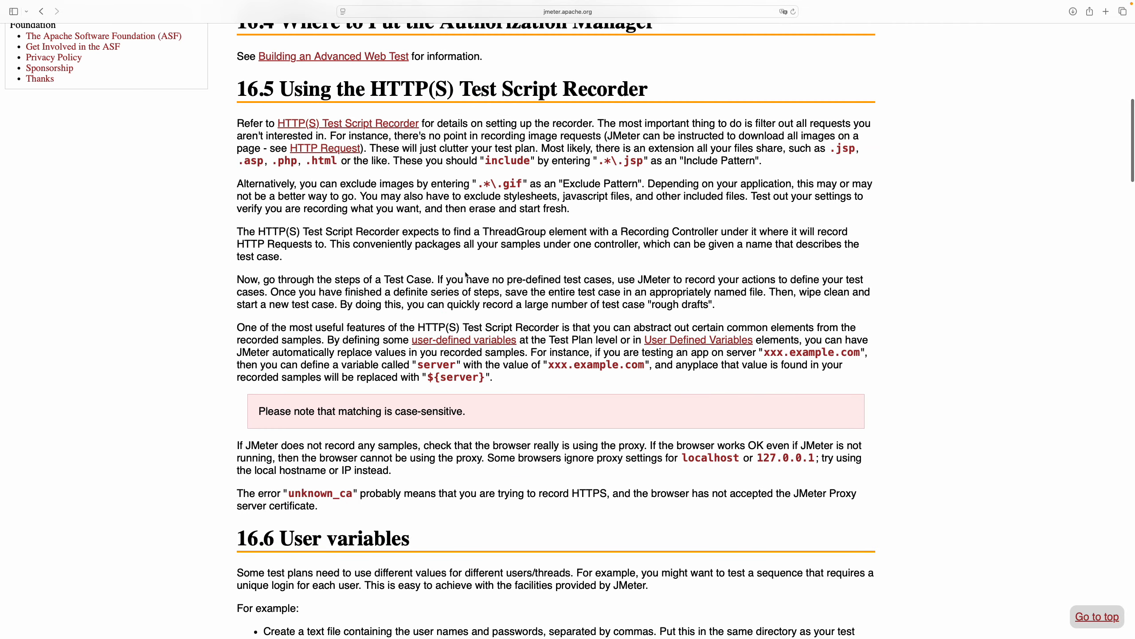
scroll(465, 274, up, 12)
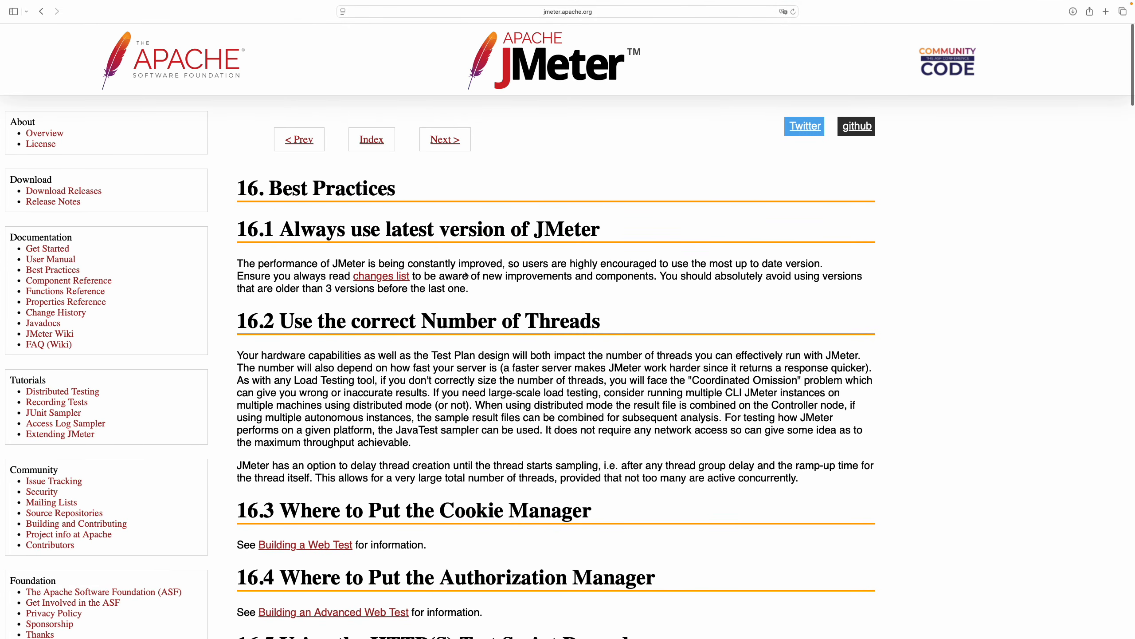
Switch to the JMETER_SERIES folder in Finder, expand bin inside apache-jmeter-5.6.3 and select ApacheJMeter.jar
key(ctrl+Right)
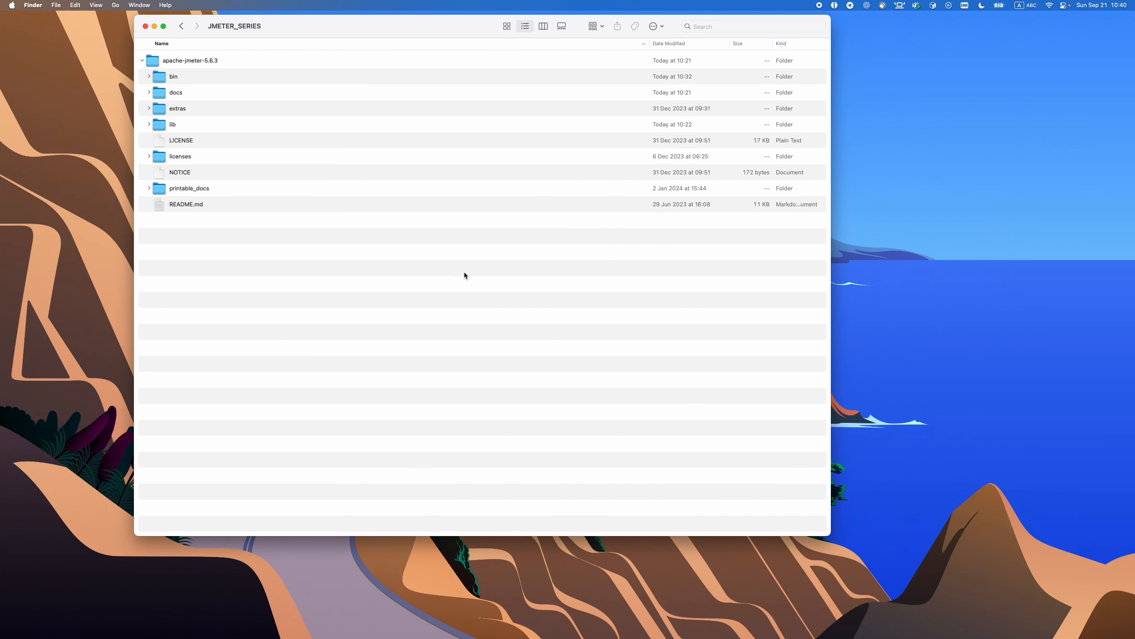
click(190, 60)
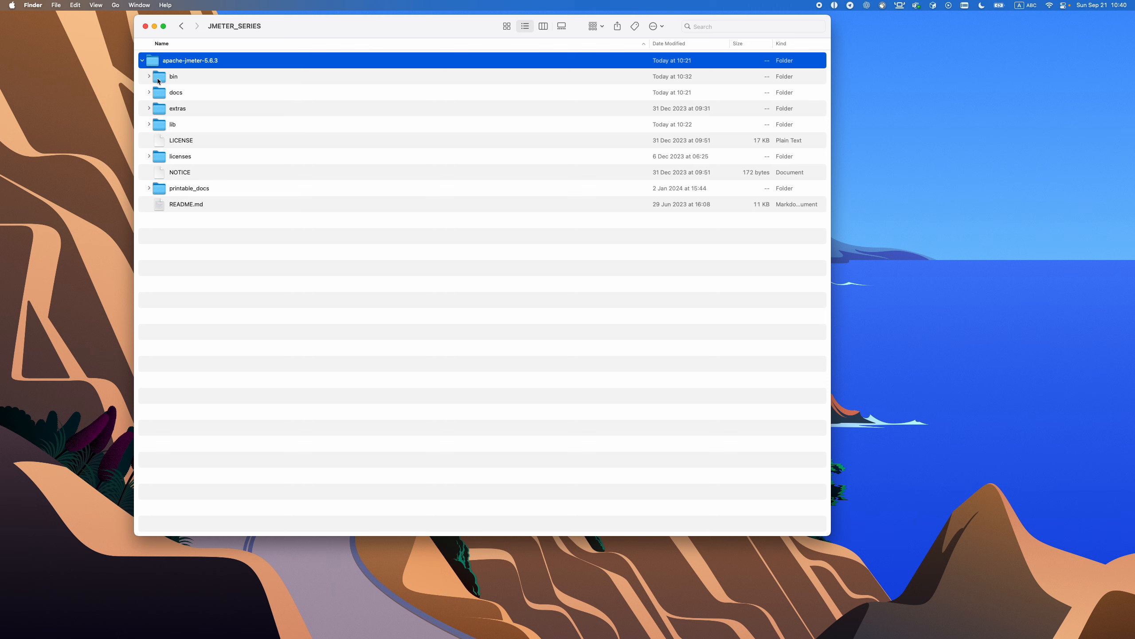
click(161, 78)
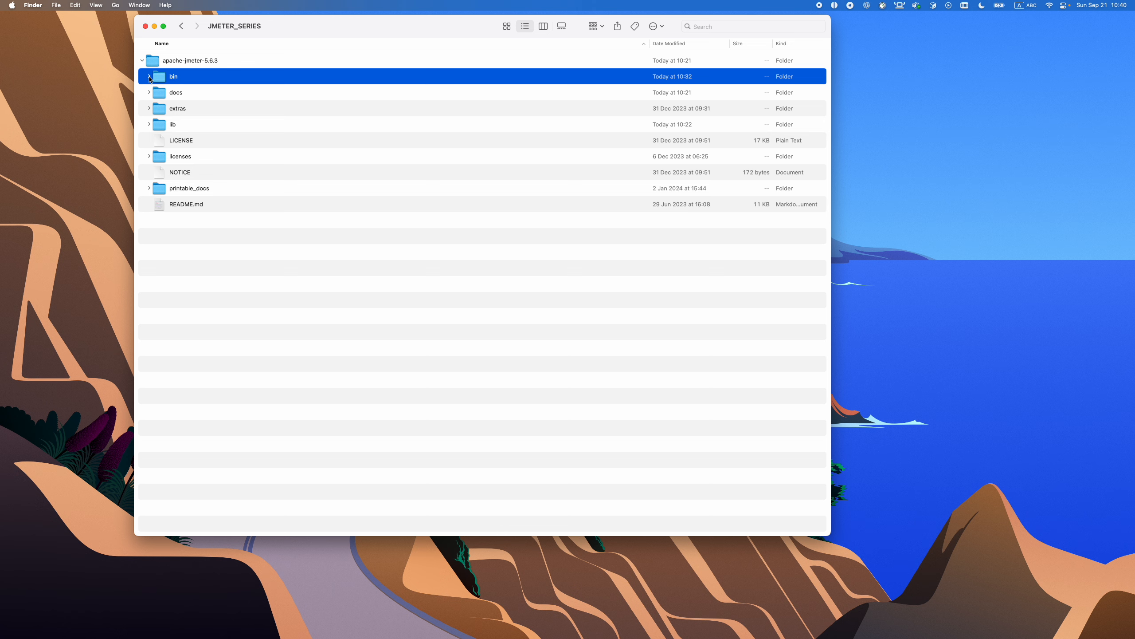
click(150, 77)
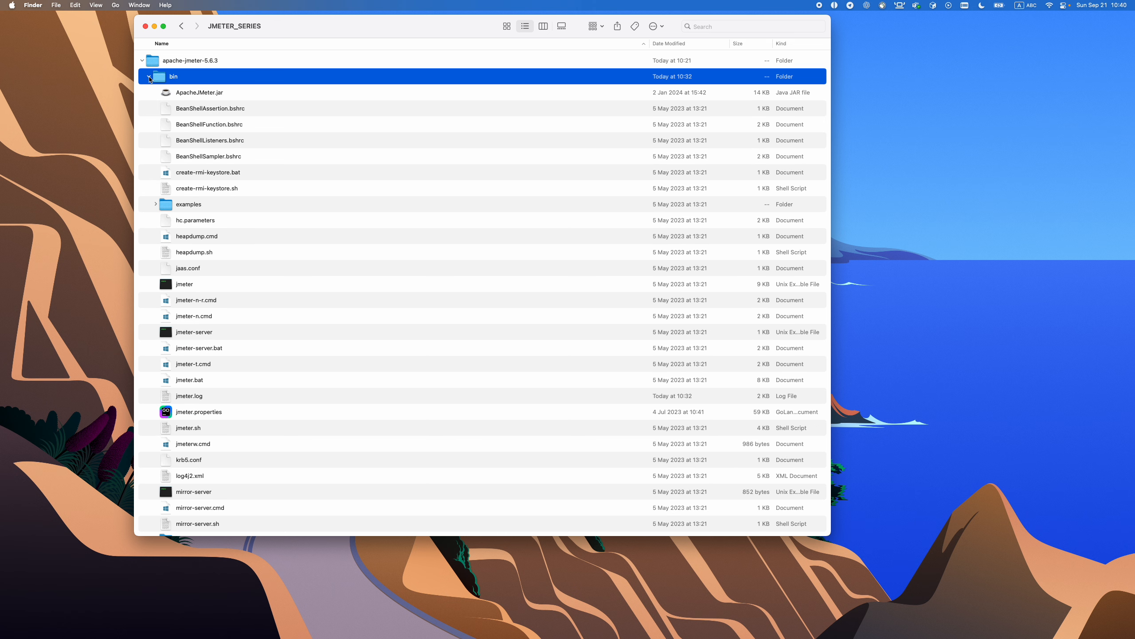
click(180, 91)
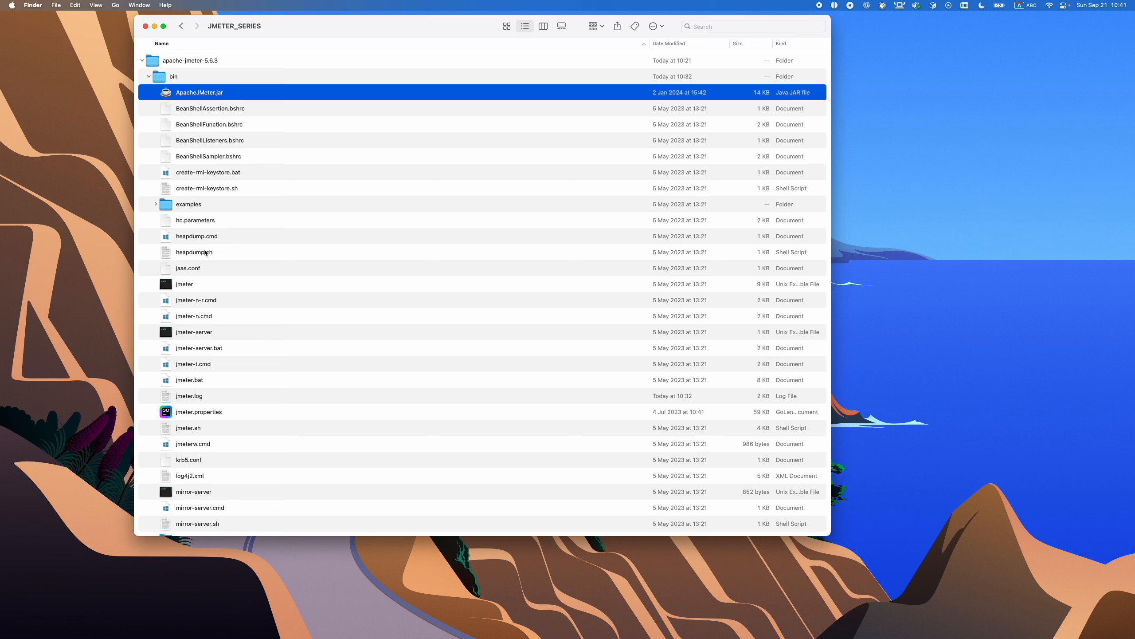
Look through the scripts, properties files and subfolders in the expanded bin folder
scroll(205, 253, down, 3)
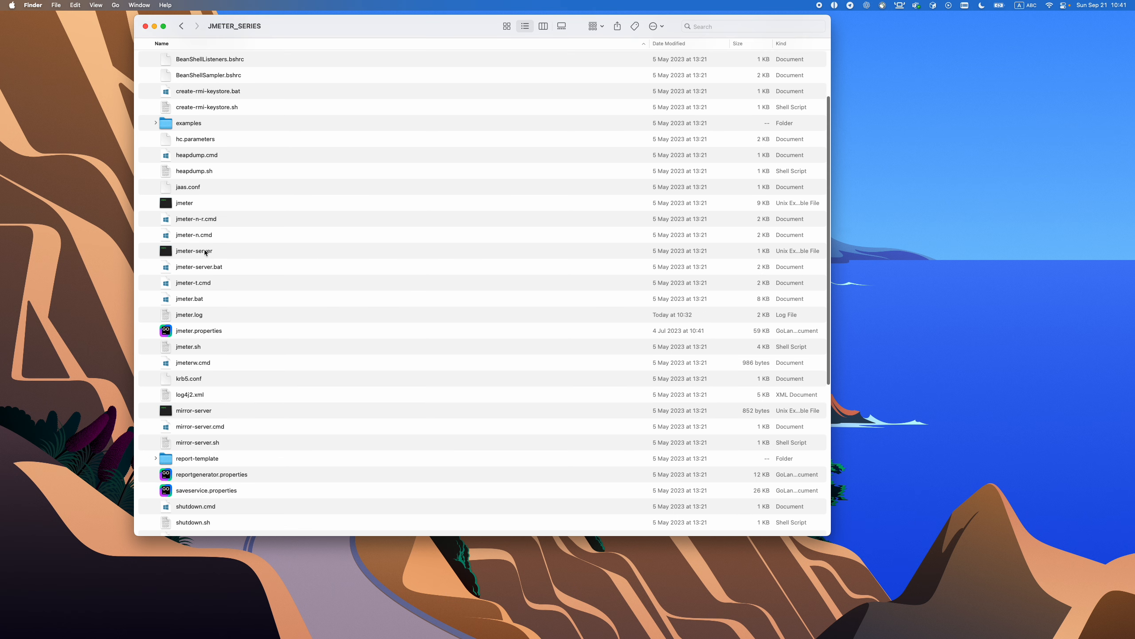
scroll(205, 253, down, 5)
scroll(217, 435, down, 5)
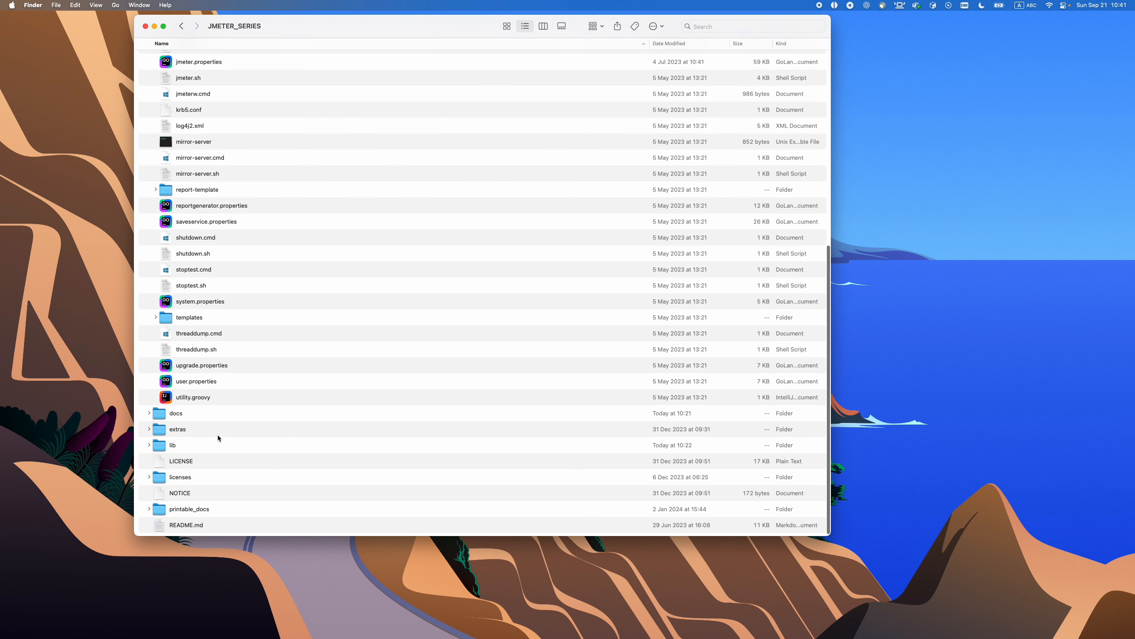
scroll(217, 434, up, 10)
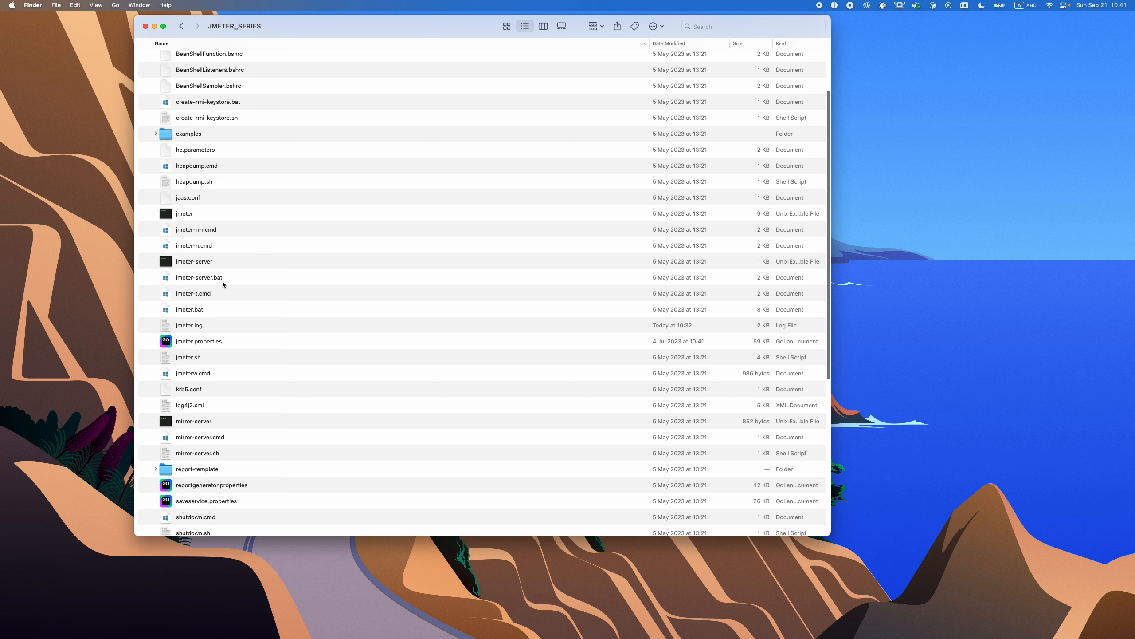
scroll(222, 280, up, 3)
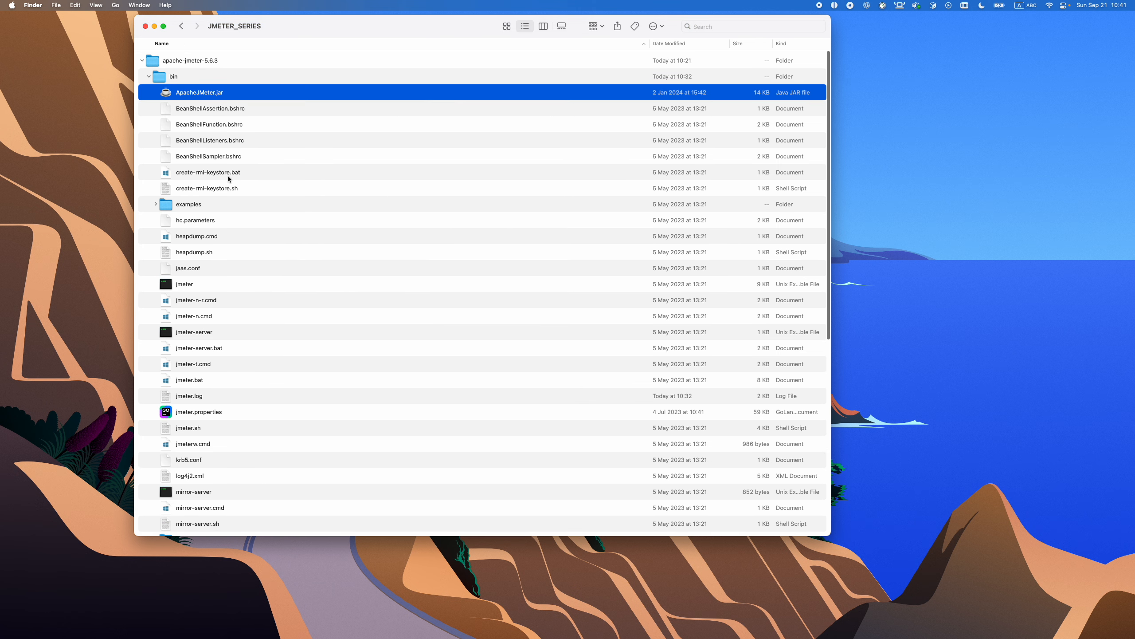
Collapse the bin folder and briefly expand the docs folder to check its subfolders
click(149, 76)
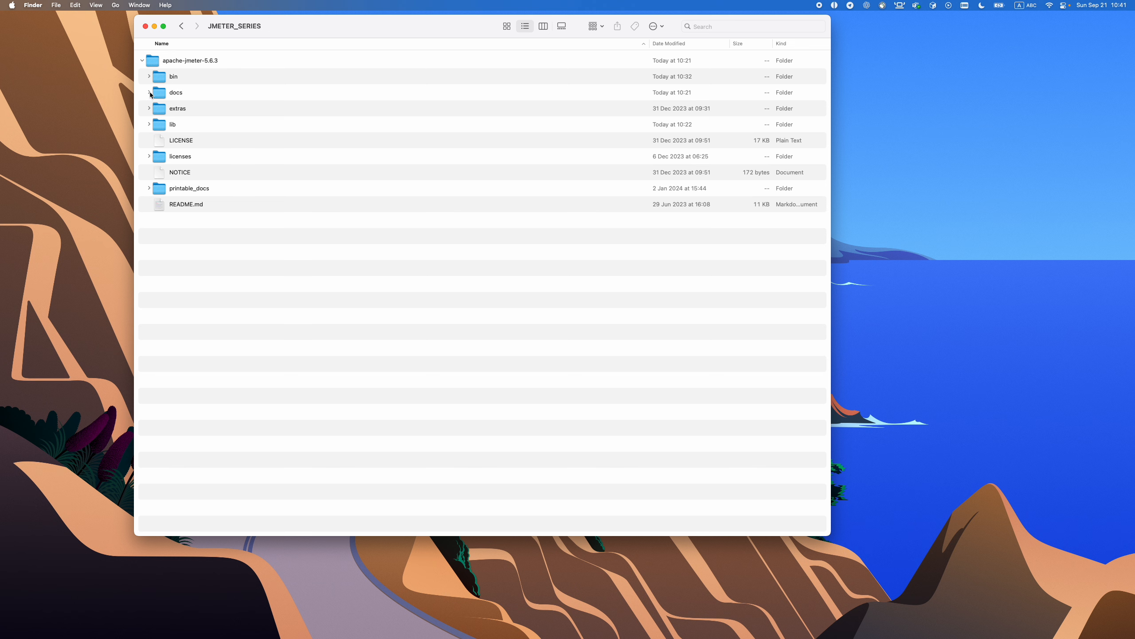
click(149, 92)
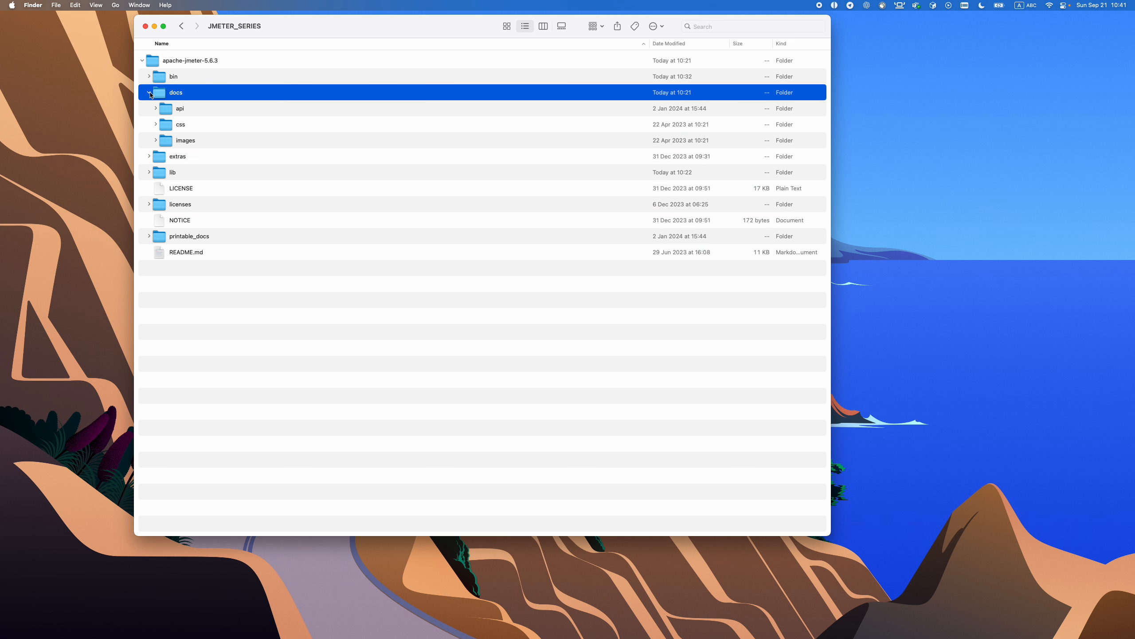
click(150, 93)
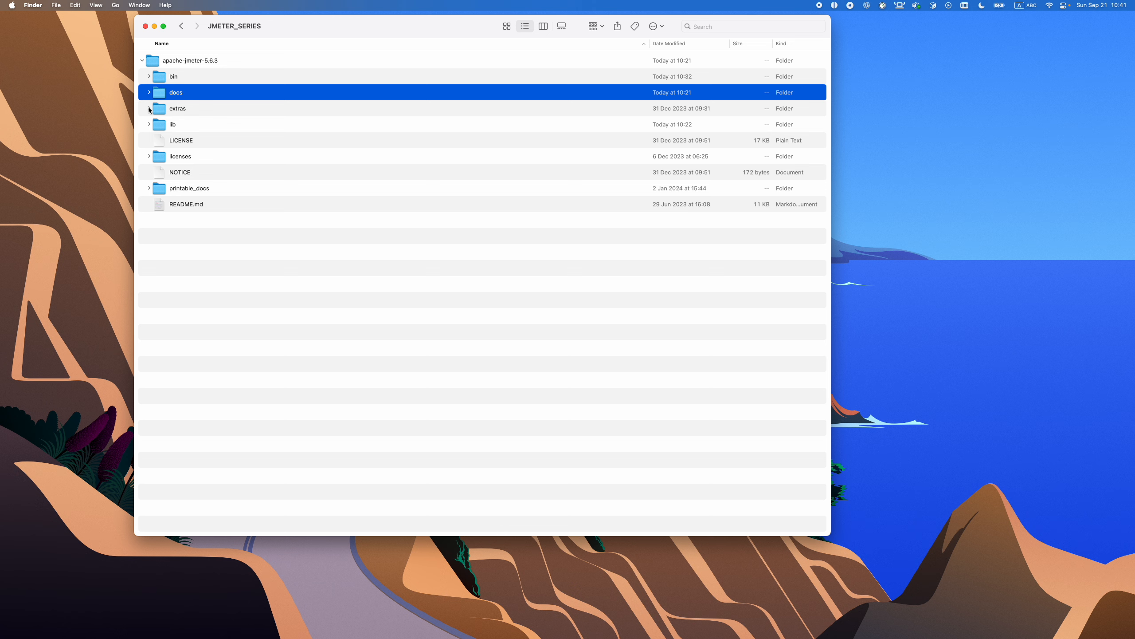
Look inside the extras folder, and expand the lib folder with the file list sorted by kind
click(149, 108)
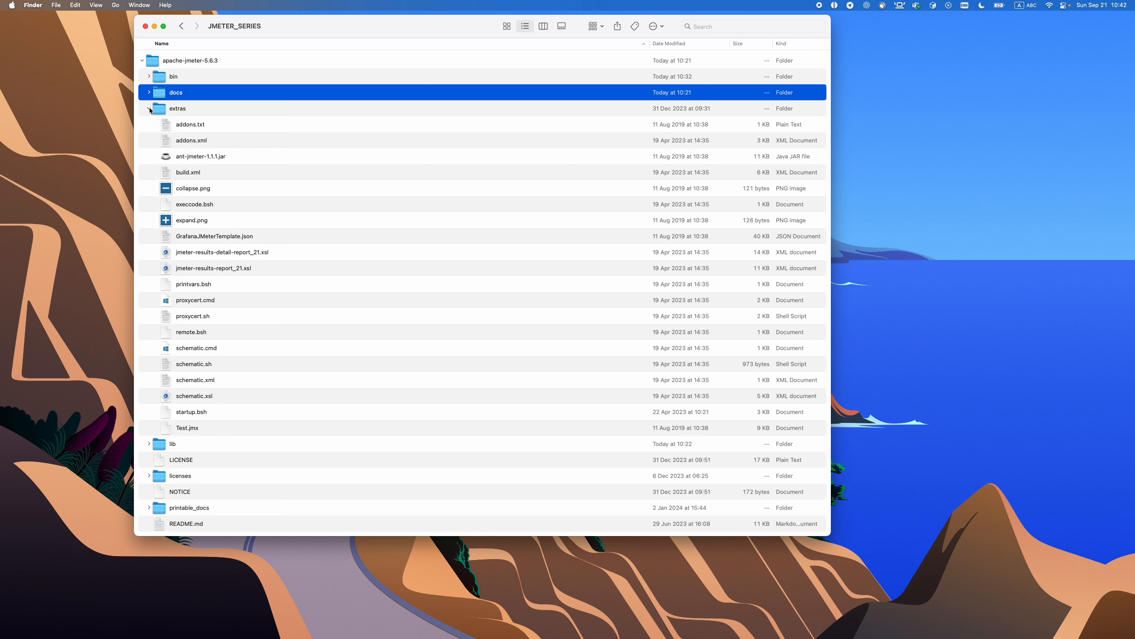
click(149, 108)
click(149, 124)
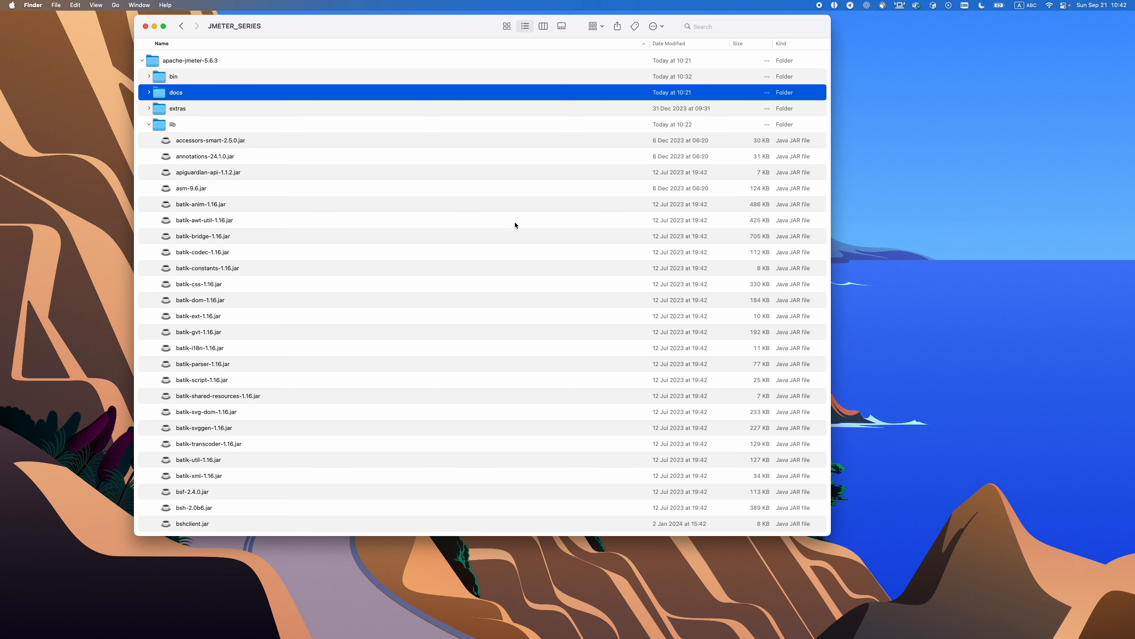
click(794, 45)
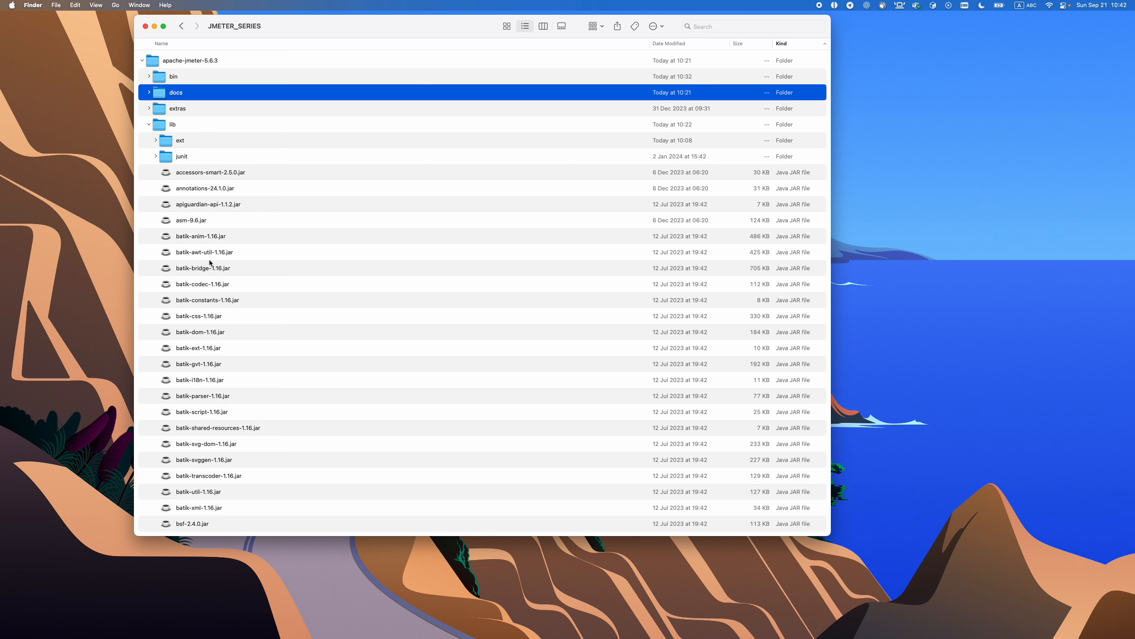
scroll(210, 263, down, 10)
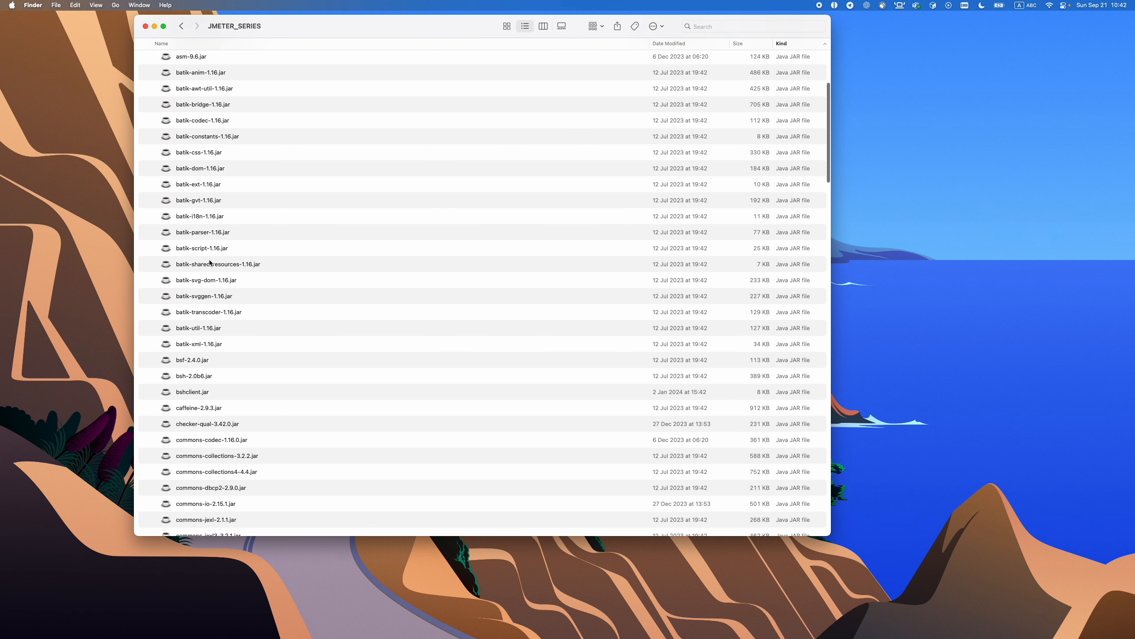
scroll(210, 263, up, 10)
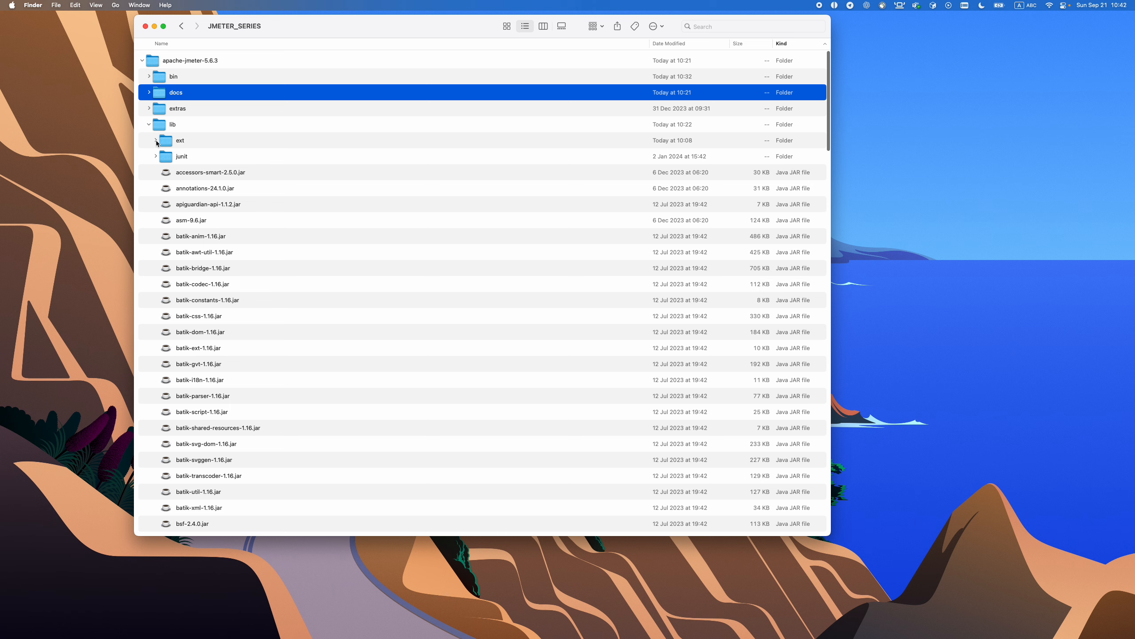
Examine the JAR files in the ext subfolder of lib and collapse the lib folder
click(156, 141)
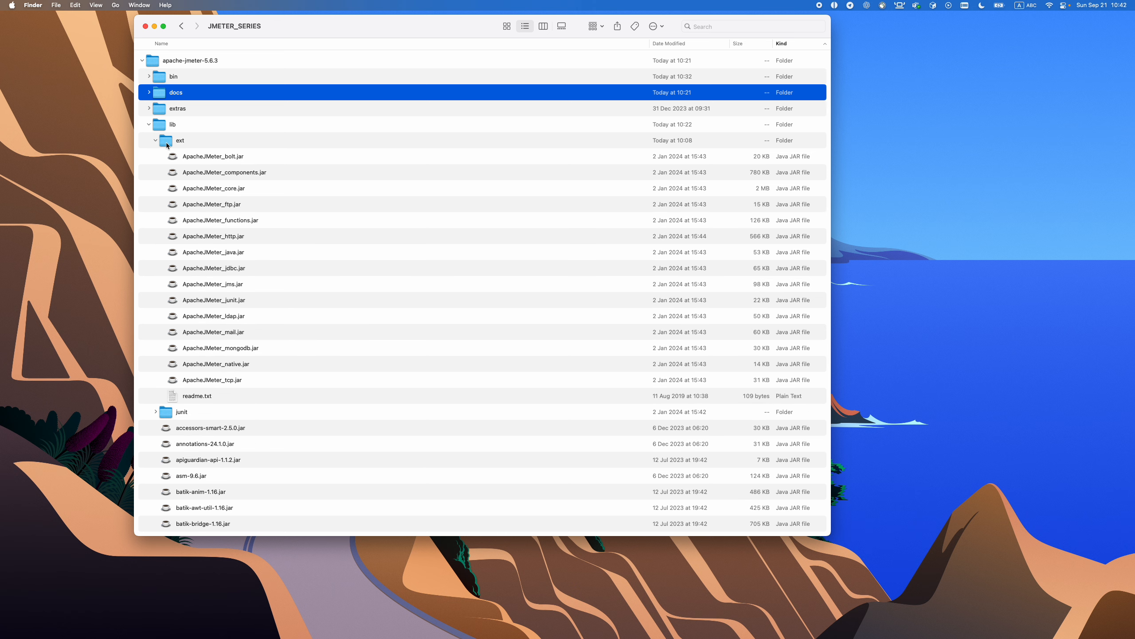
click(166, 144)
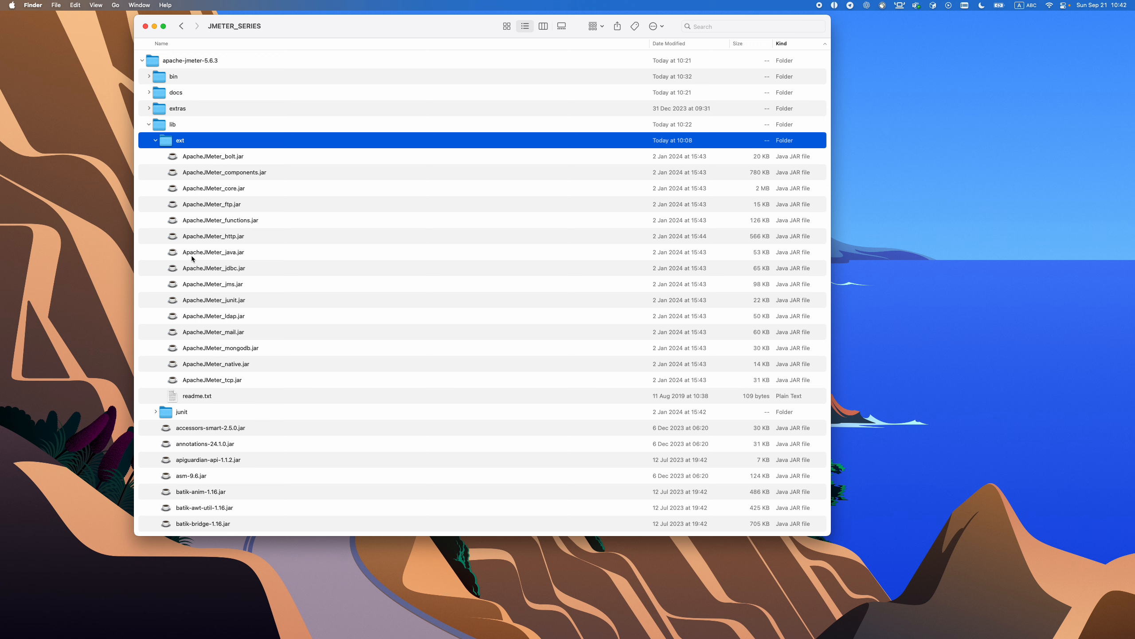
click(155, 141)
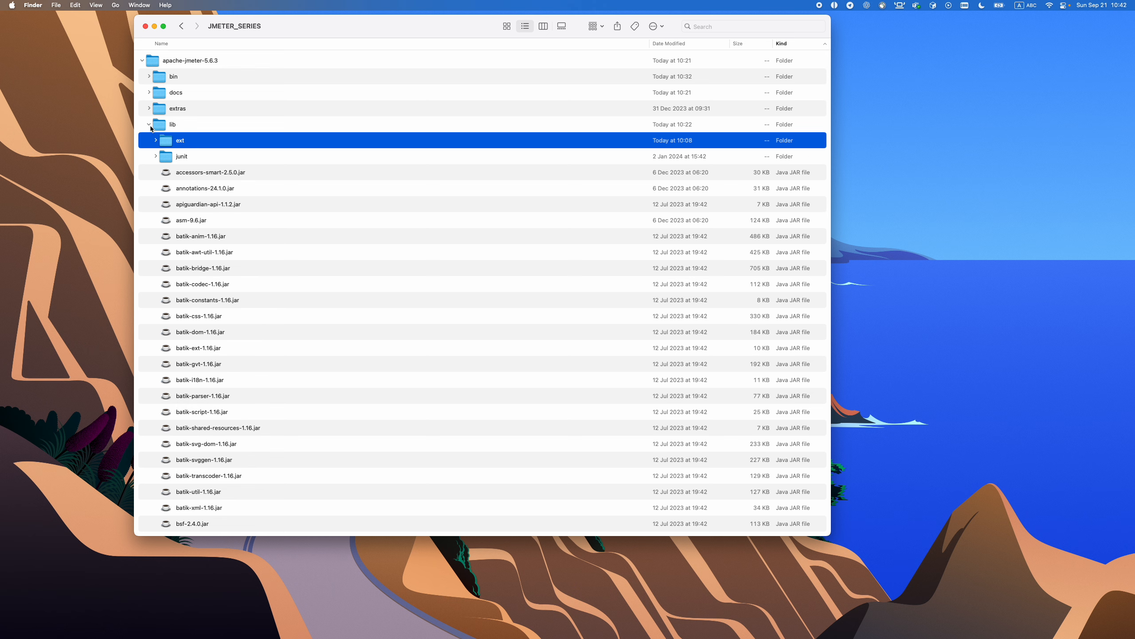
click(155, 141)
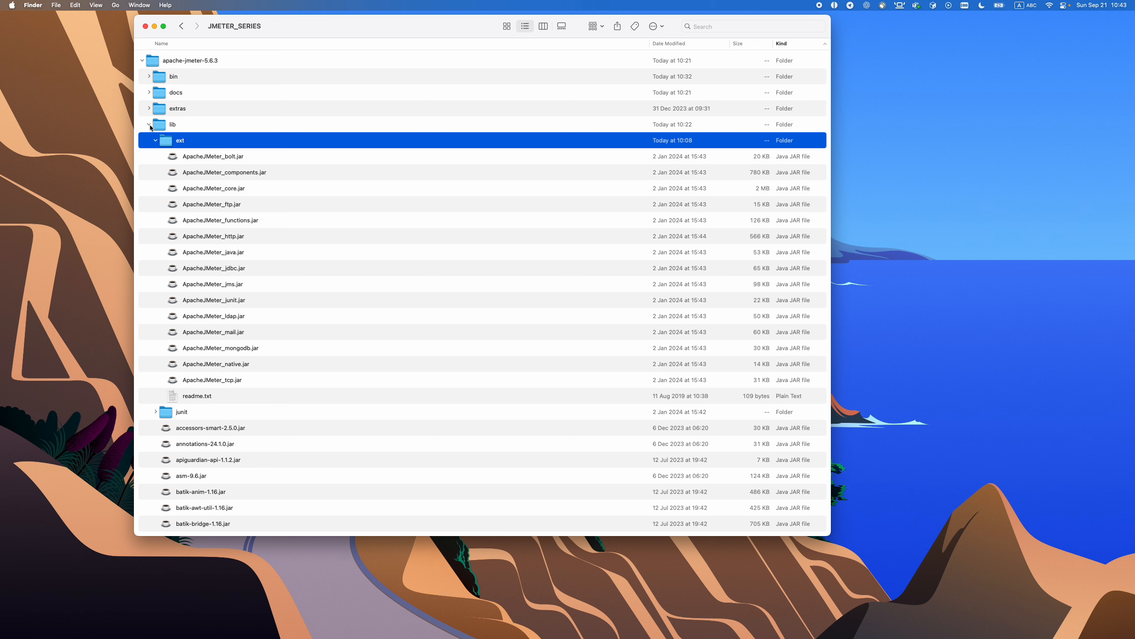
click(149, 125)
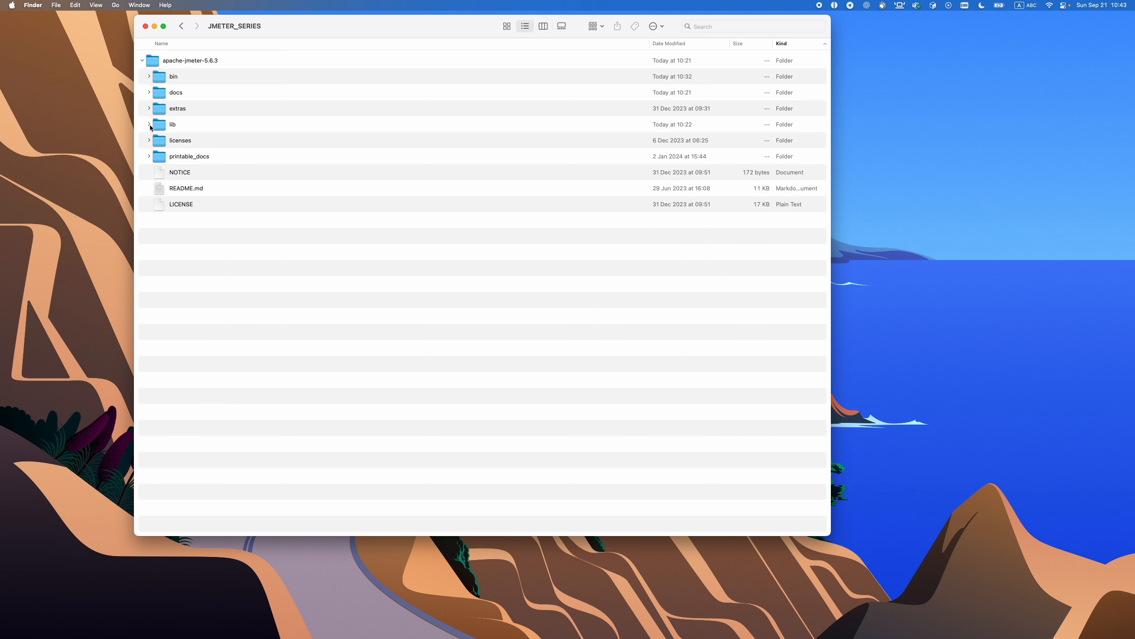
Look inside the licenses and printable_docs folders, collapsing each one again
click(149, 141)
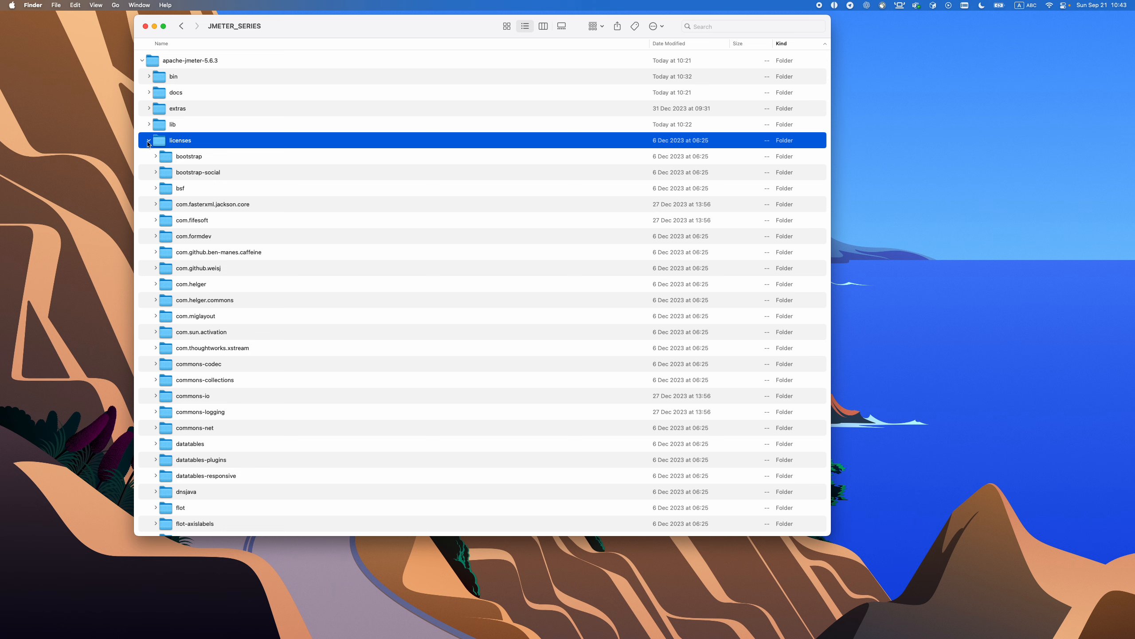
click(148, 142)
click(149, 156)
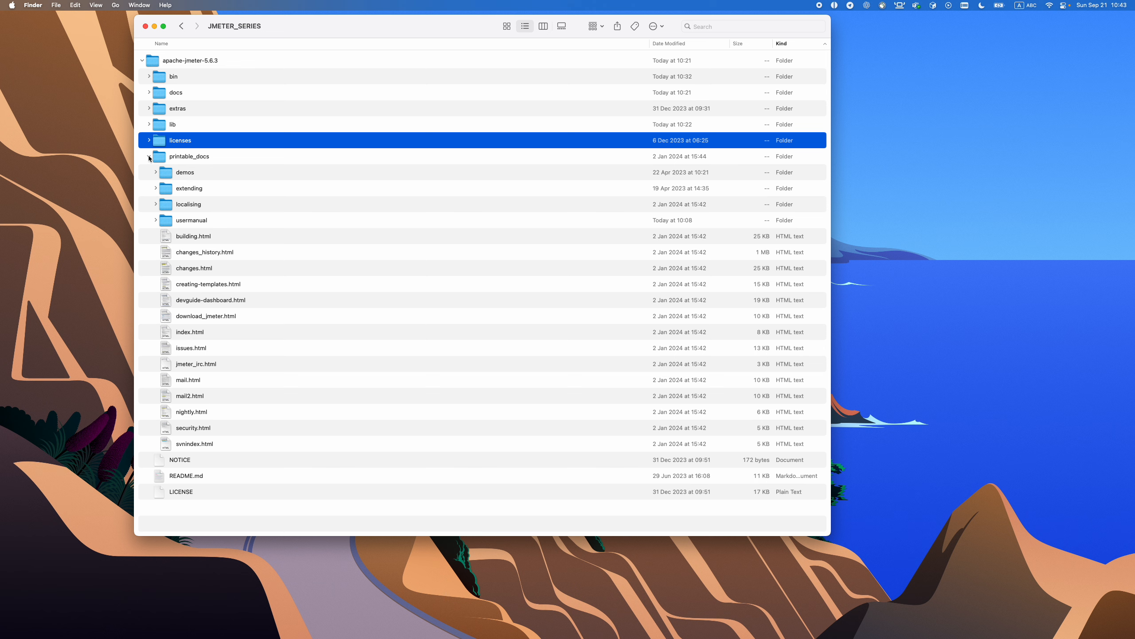
click(149, 157)
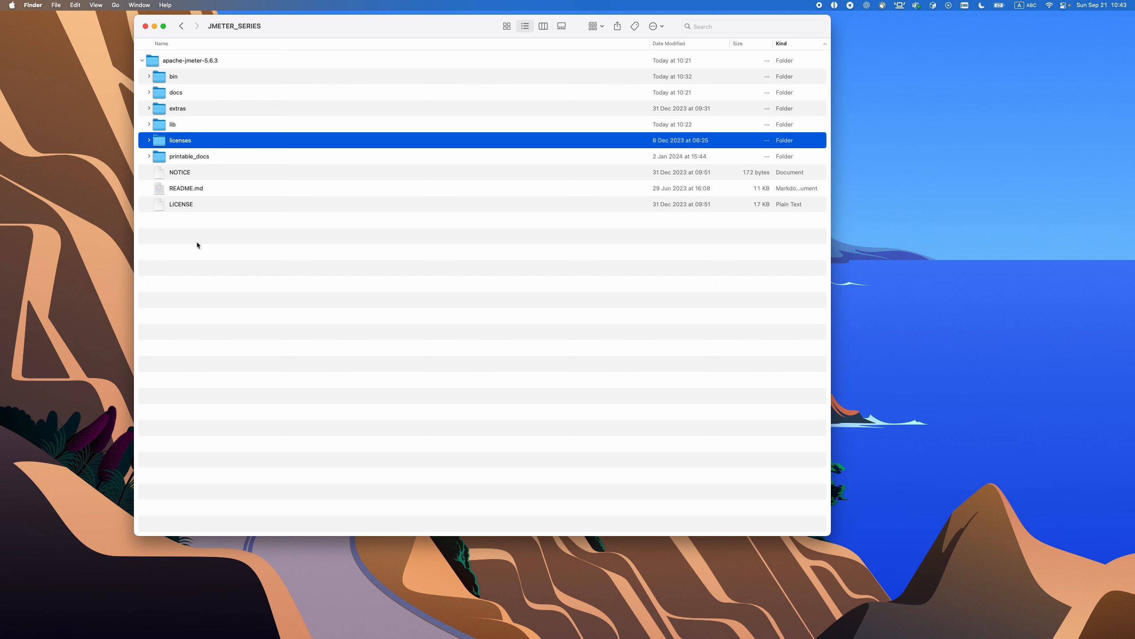
Switch to Visual Studio Code and look over the open user, upgrade, system, saveservice and jmeter properties files
key(ctrl+Right)
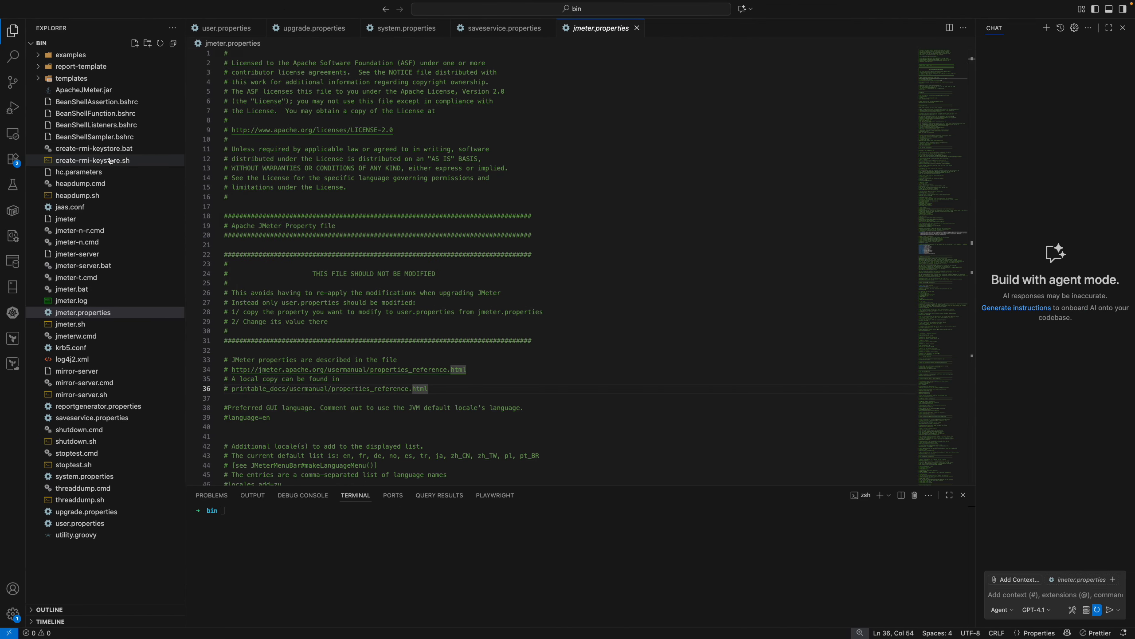
click(232, 30)
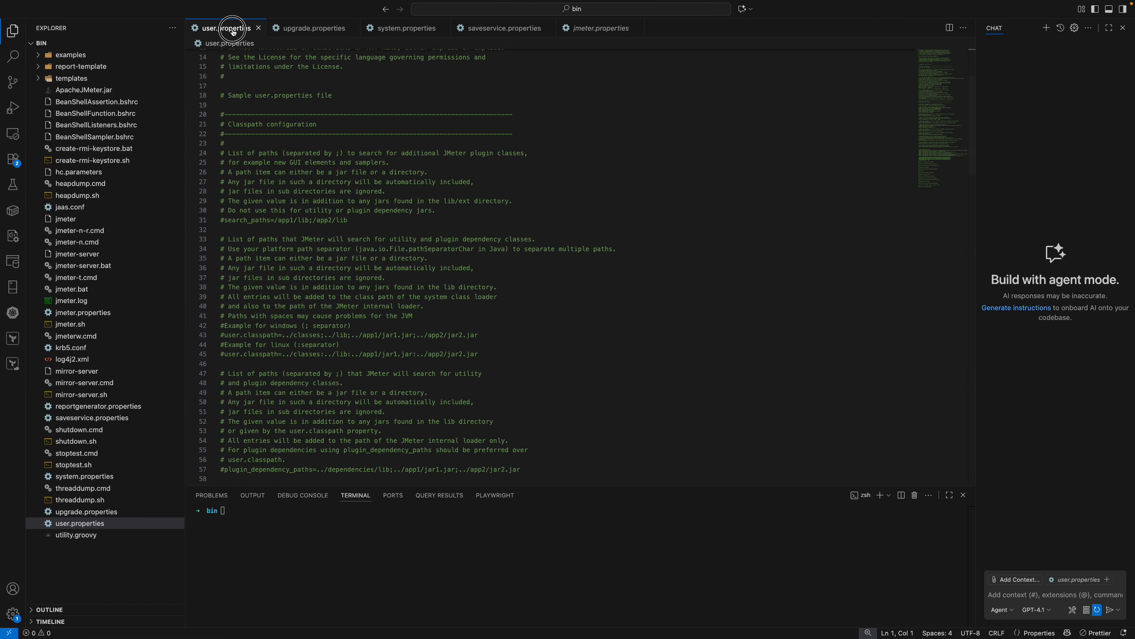
click(323, 33)
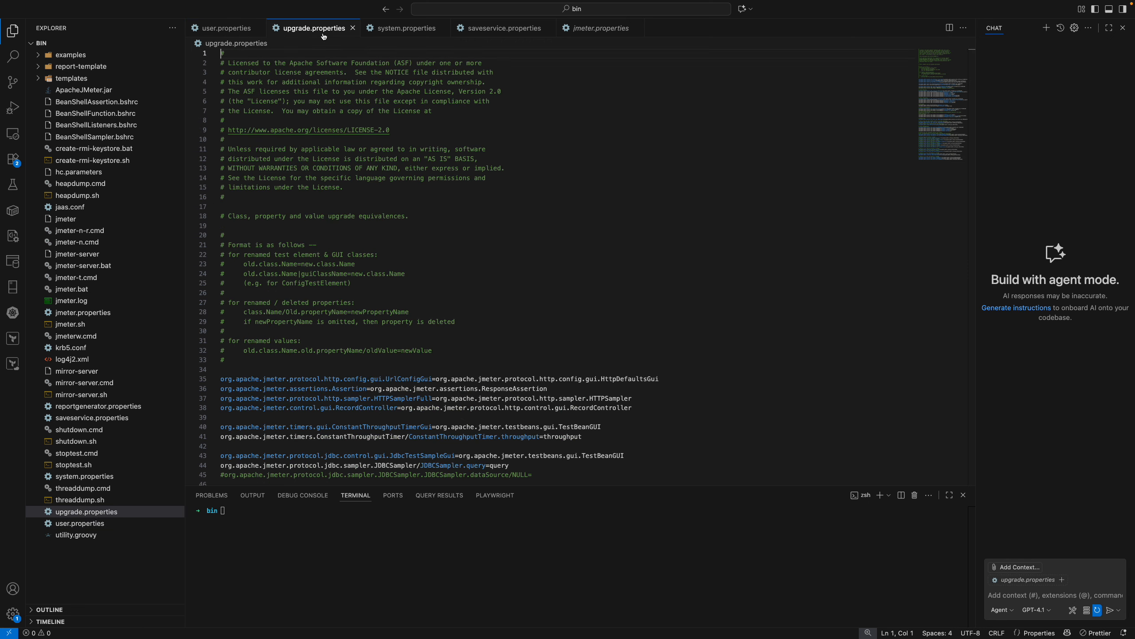
click(396, 34)
click(485, 34)
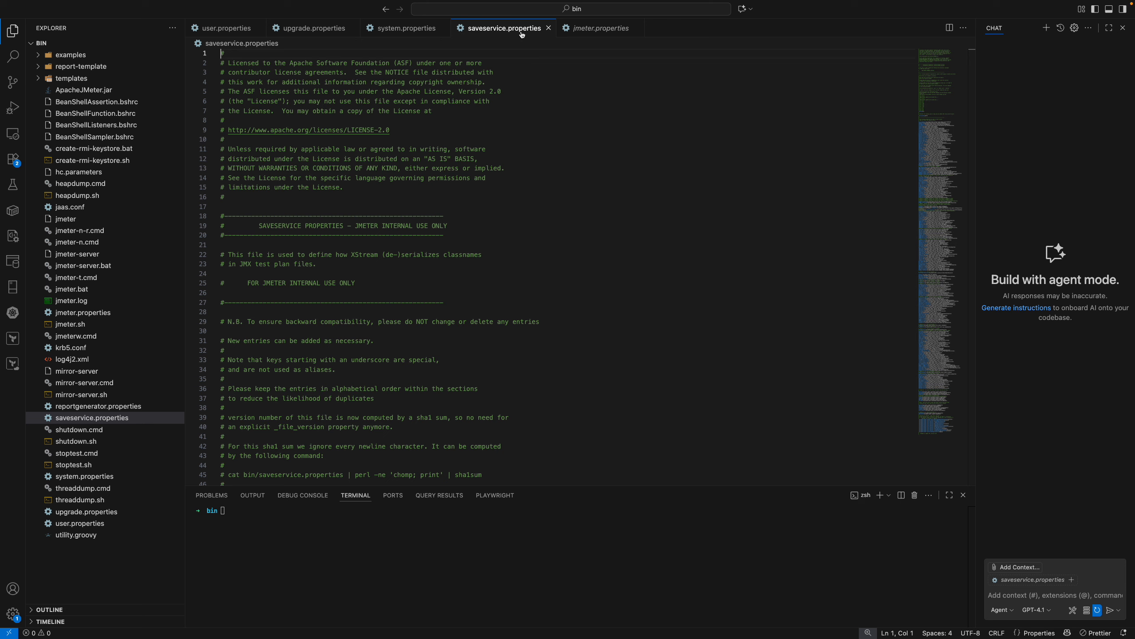
click(578, 35)
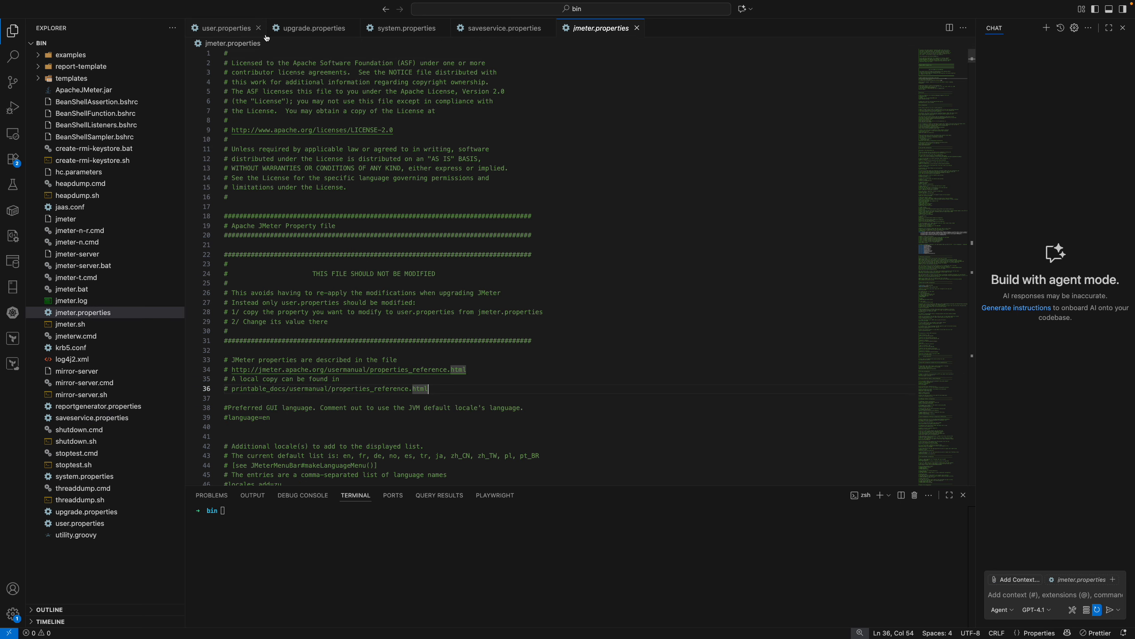
Read through user.properties from the classpath configuration to the distributed testing configuration at the end of the file
click(217, 30)
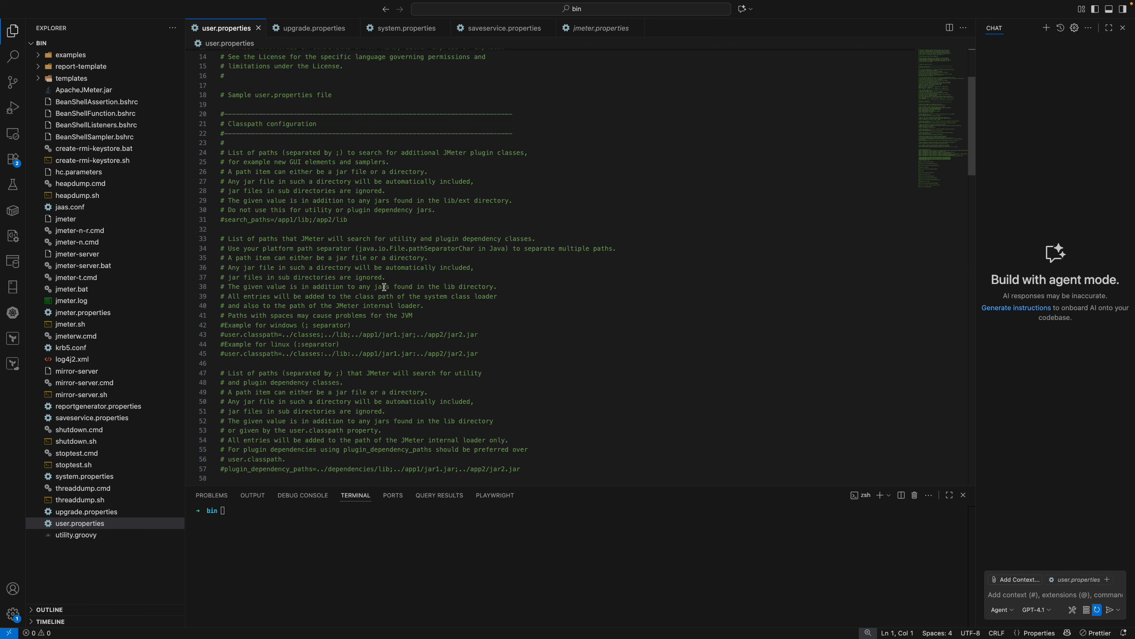
scroll(384, 286, down, 10)
scroll(384, 286, down, 6)
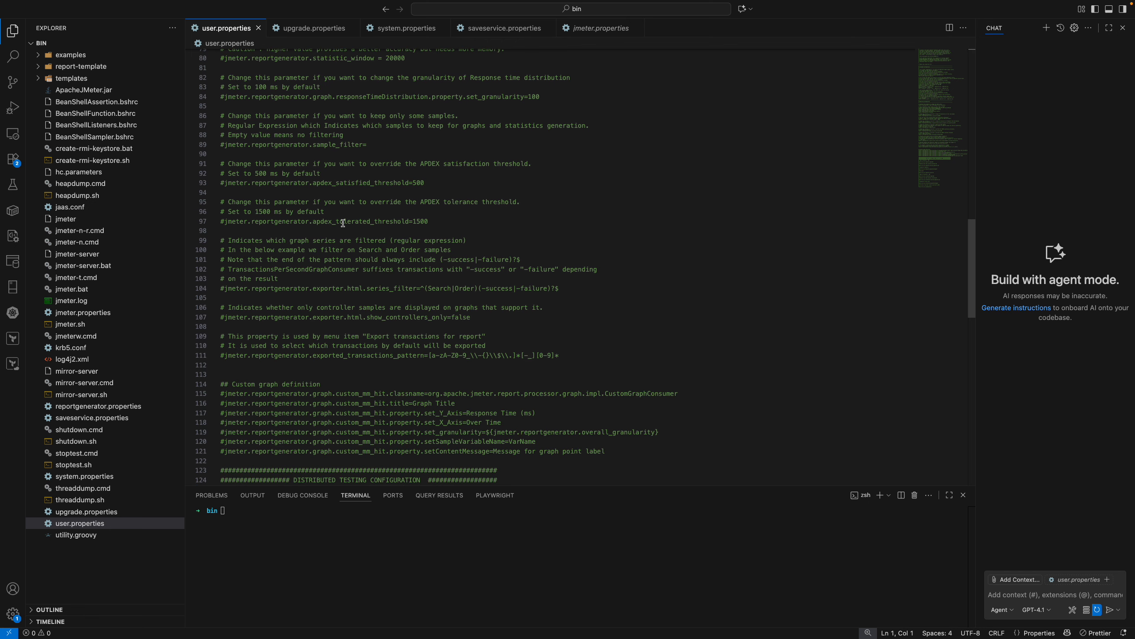
scroll(343, 223, down, 1)
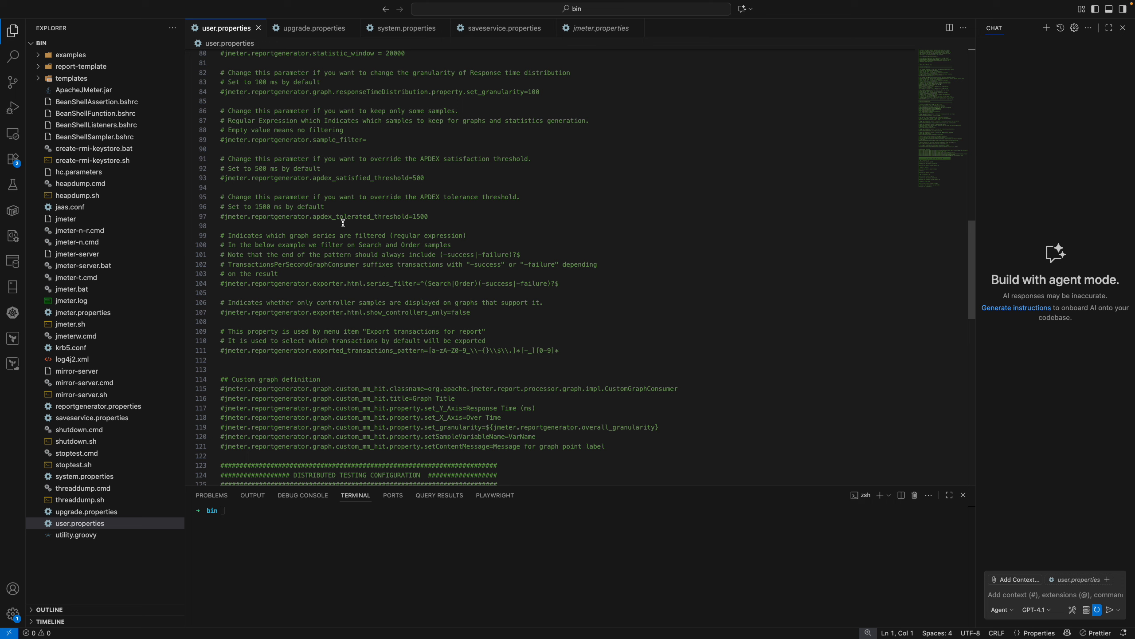
scroll(343, 222, down, 6)
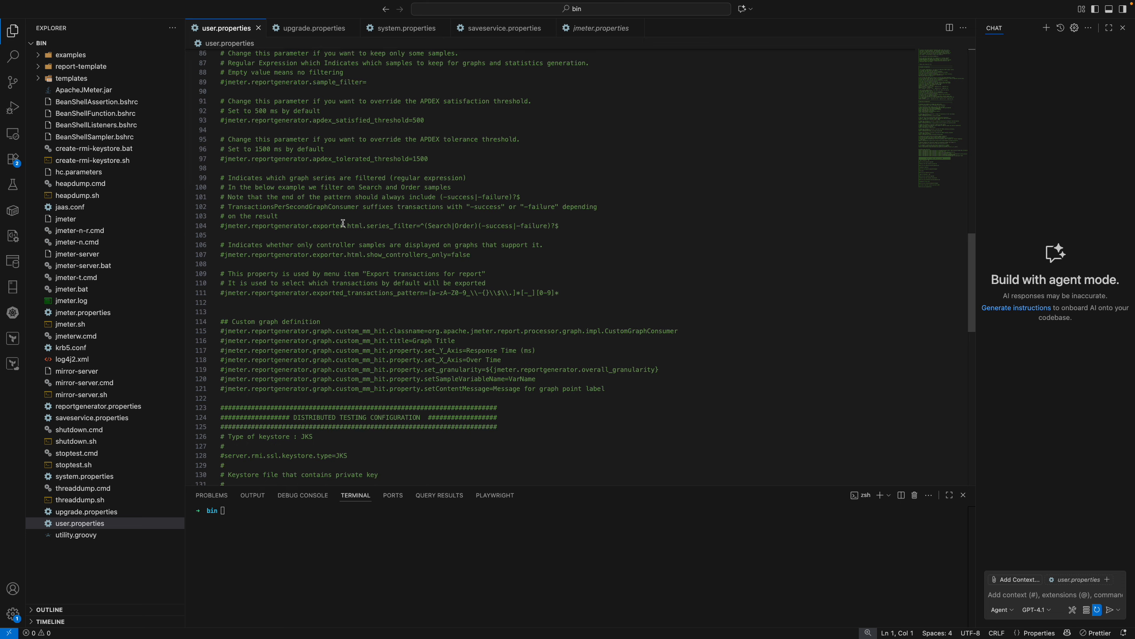
scroll(343, 222, down, 4)
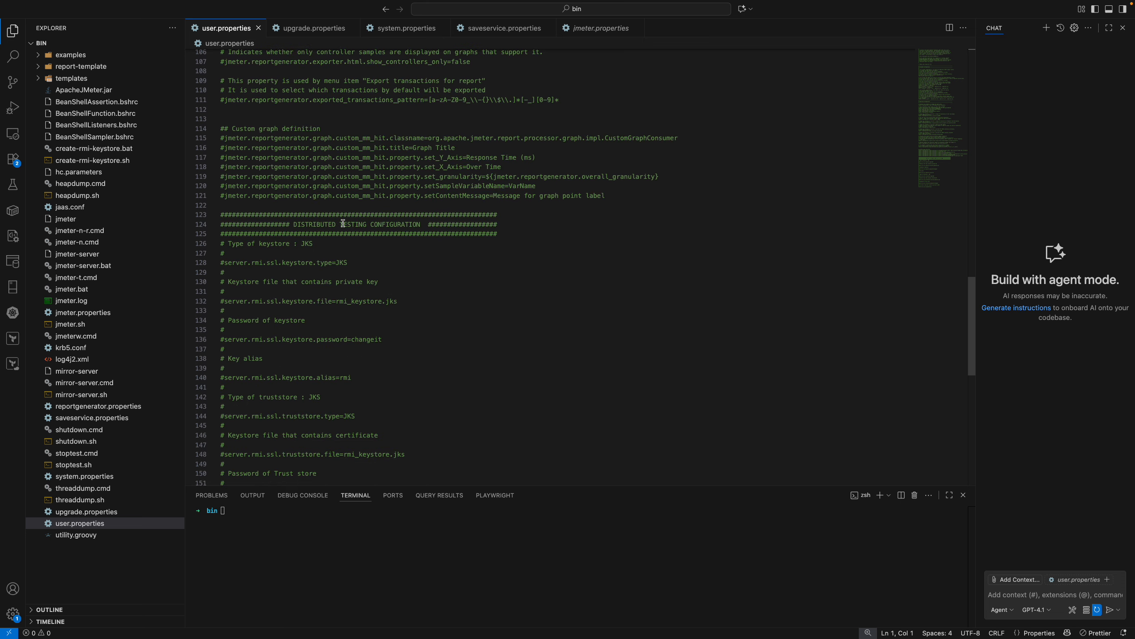
scroll(342, 223, down, 5)
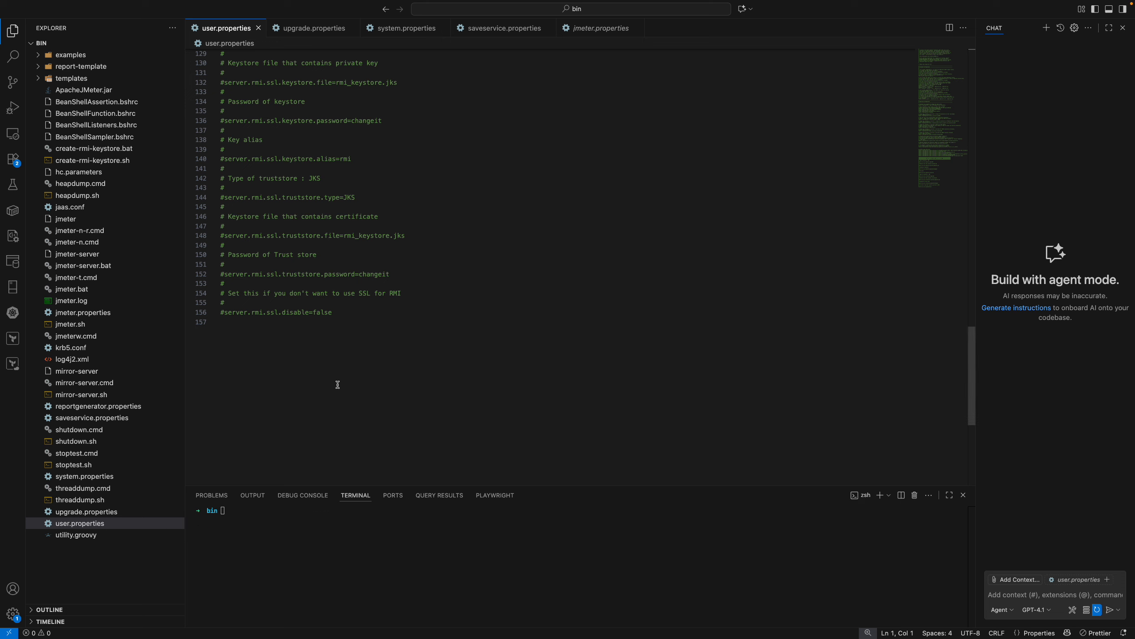
Review jmeter.properties from the do-not-modify notice through the XML parser, SSL, and look and feel settings to the HiDPI mode options
click(614, 35)
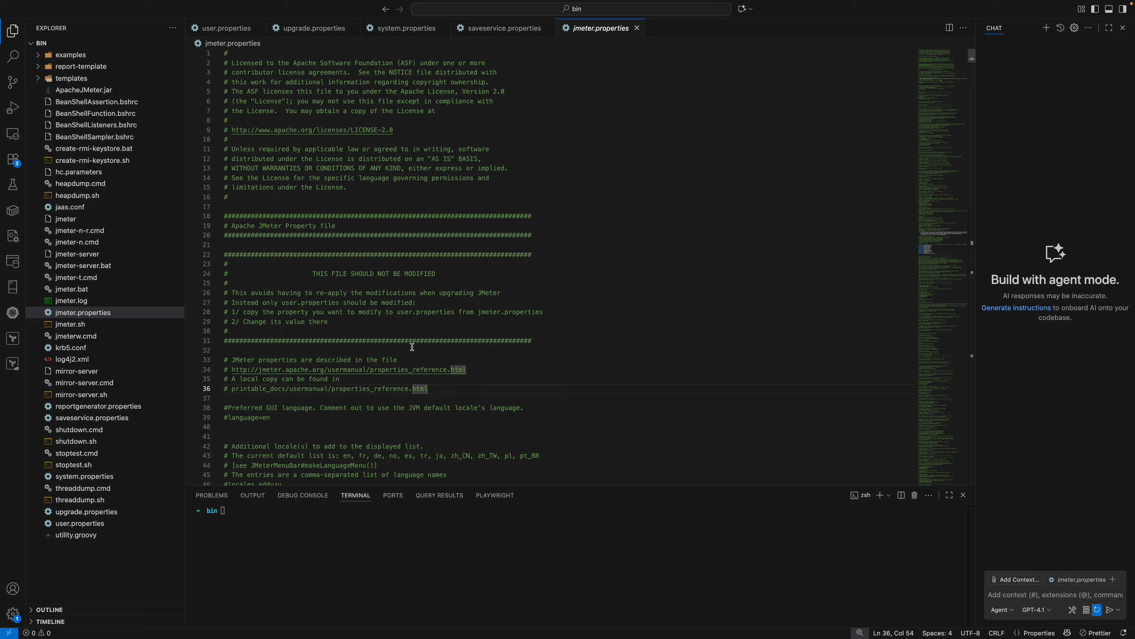
scroll(412, 347, down, 3)
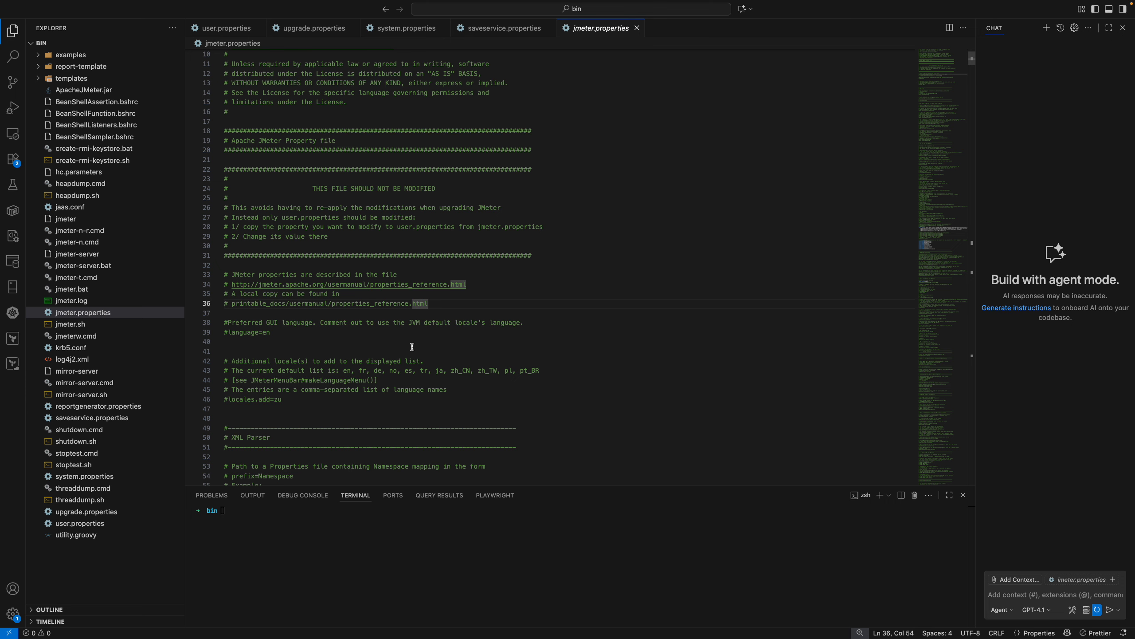
scroll(412, 347, down, 2)
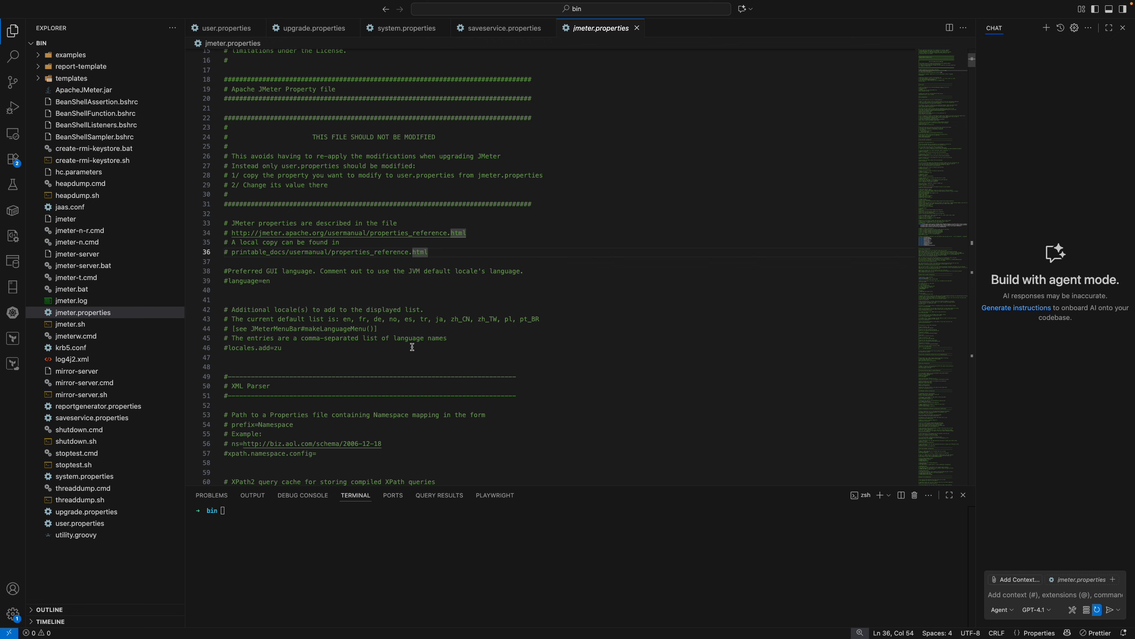
scroll(412, 346, down, 8)
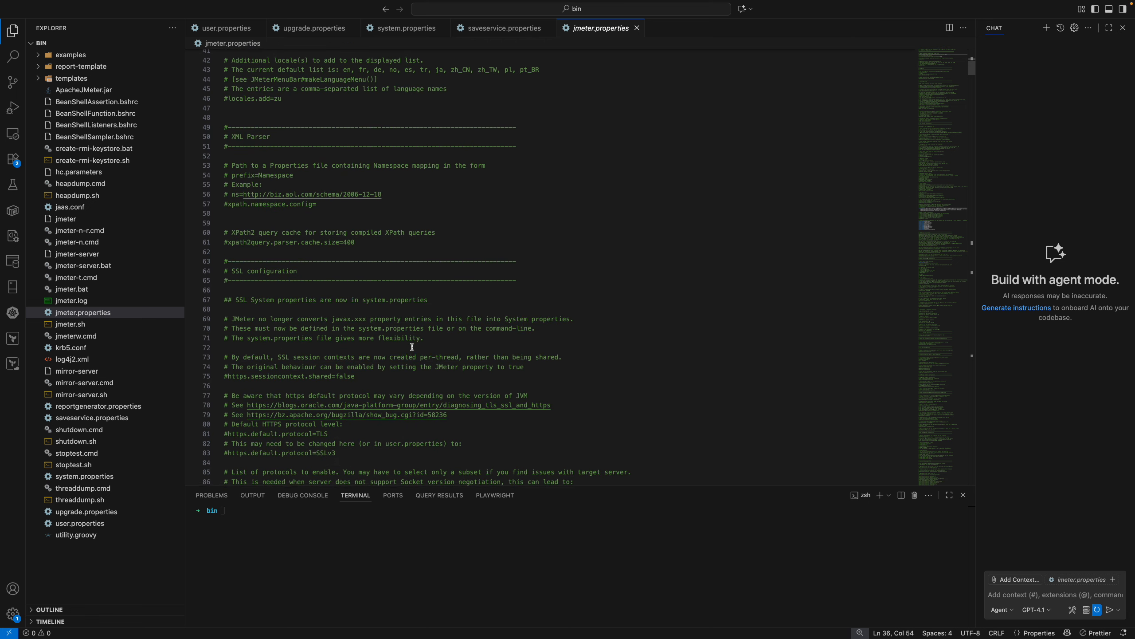
scroll(412, 347, down, 5)
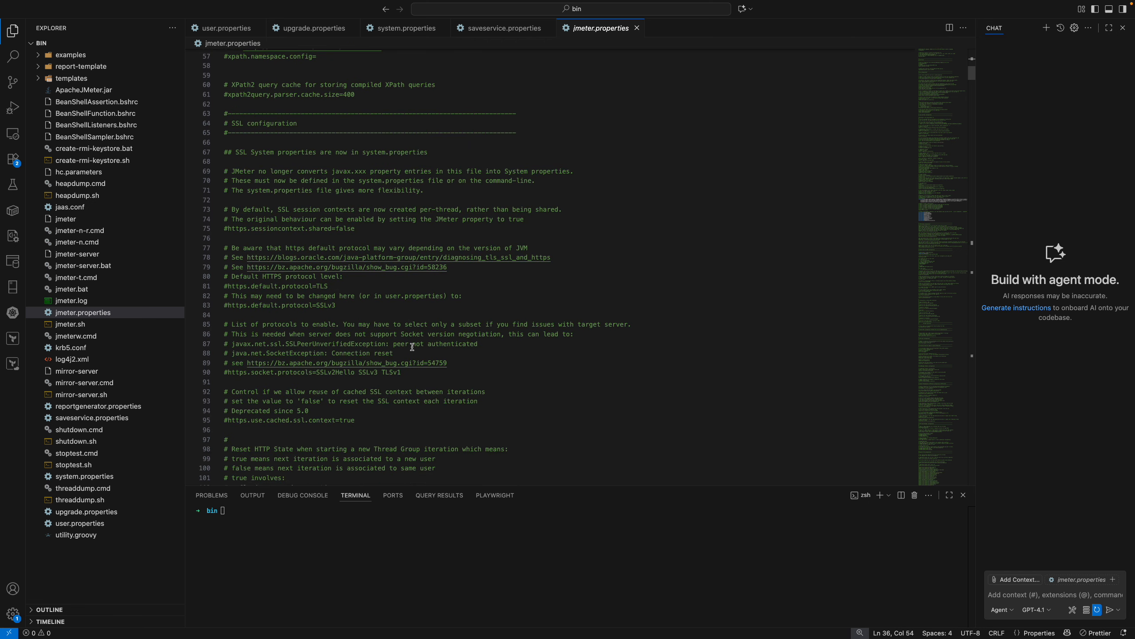
scroll(412, 347, up, 13)
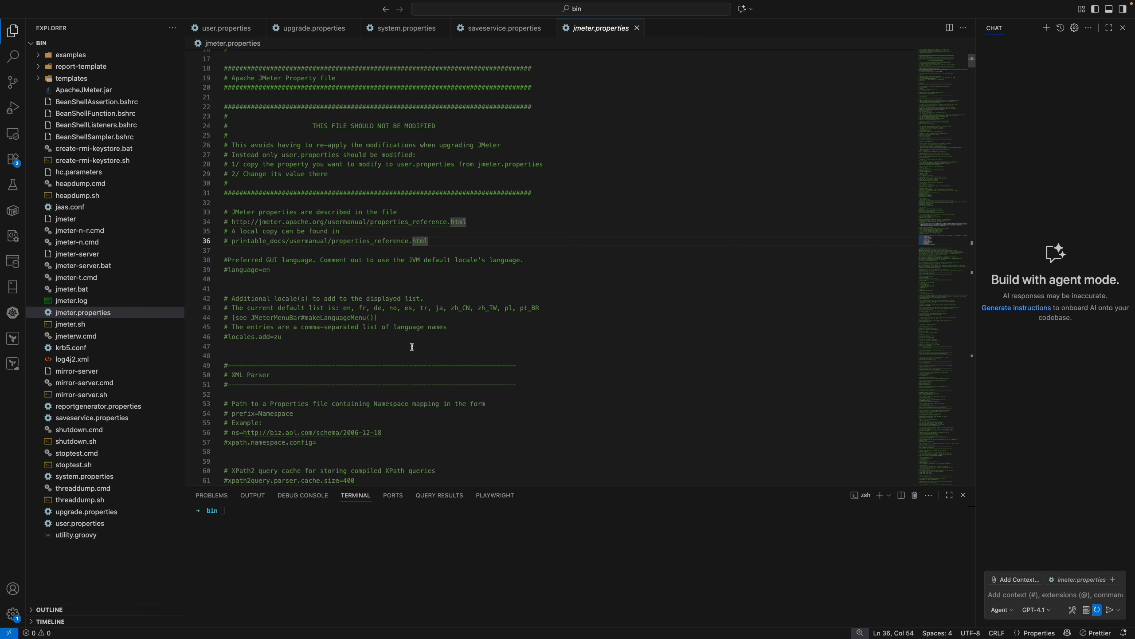
scroll(412, 347, down, 11)
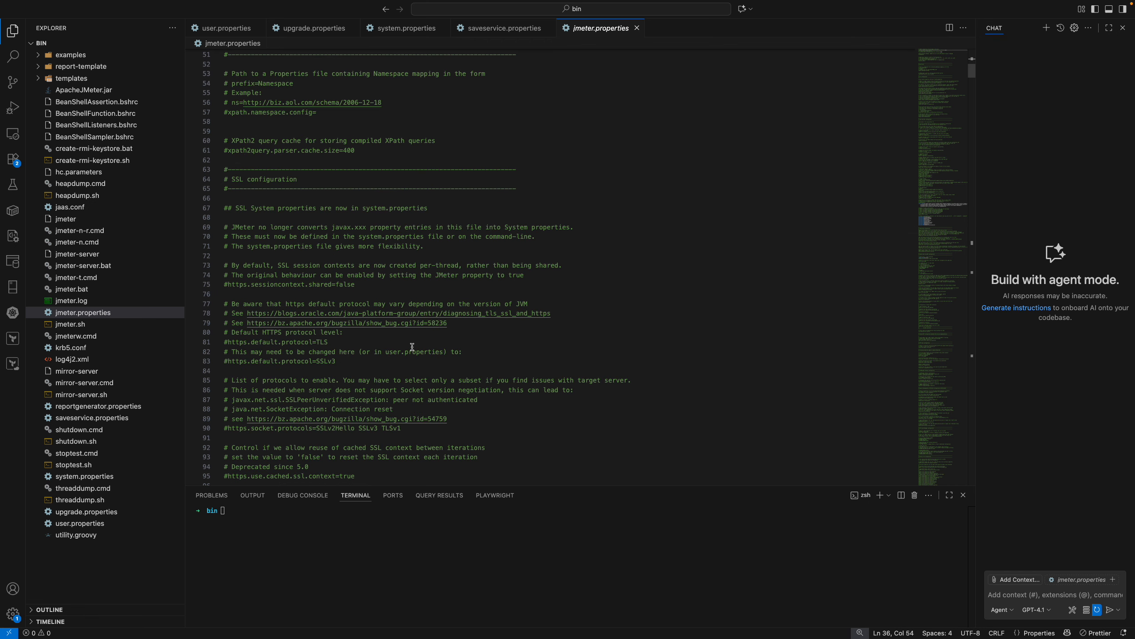
scroll(412, 346, down, 9)
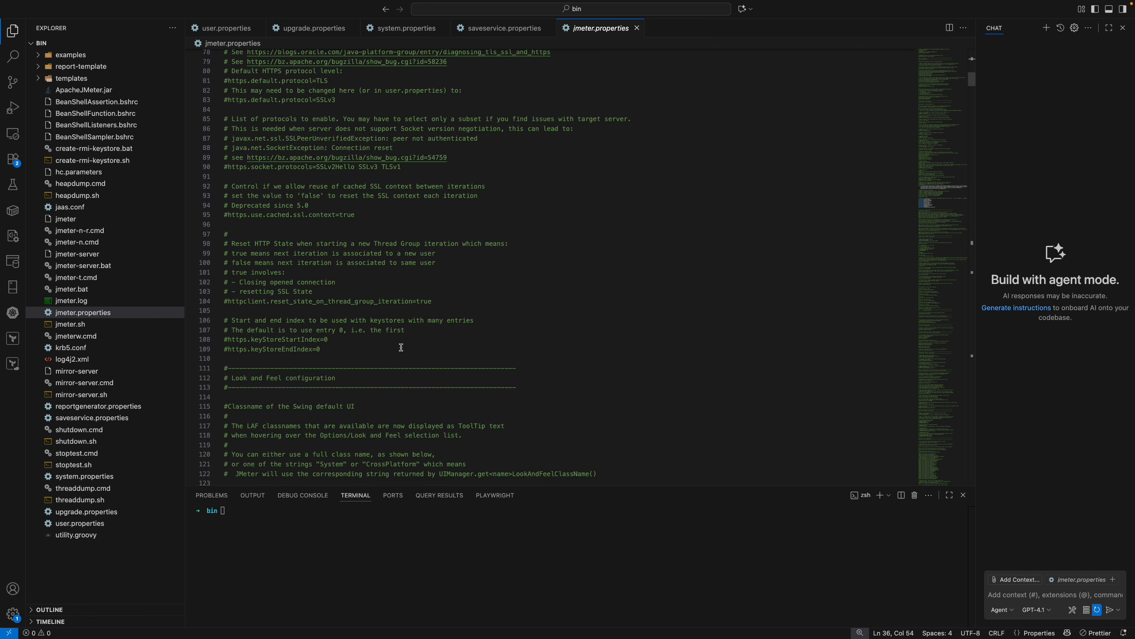
scroll(401, 346, down, 11)
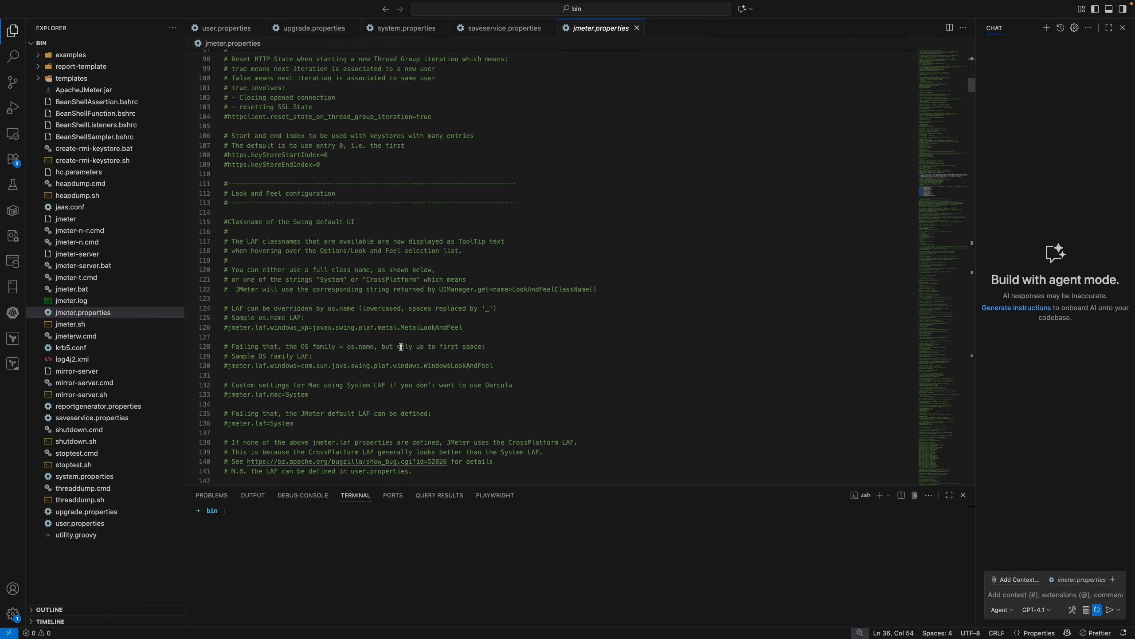
scroll(401, 347, down, 4)
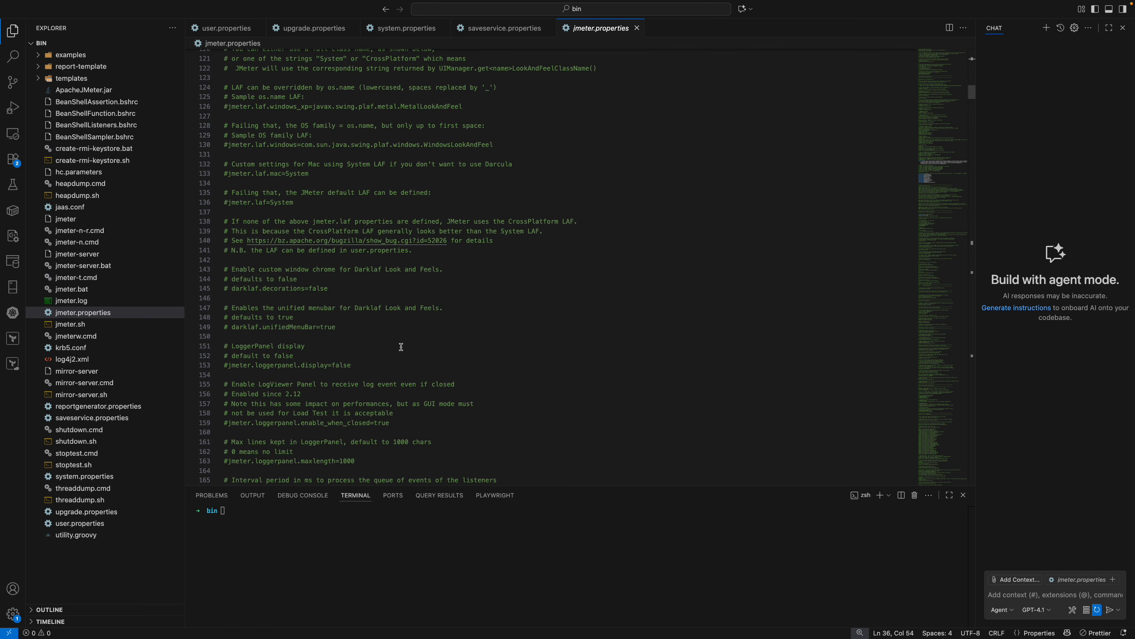
scroll(401, 347, down, 5)
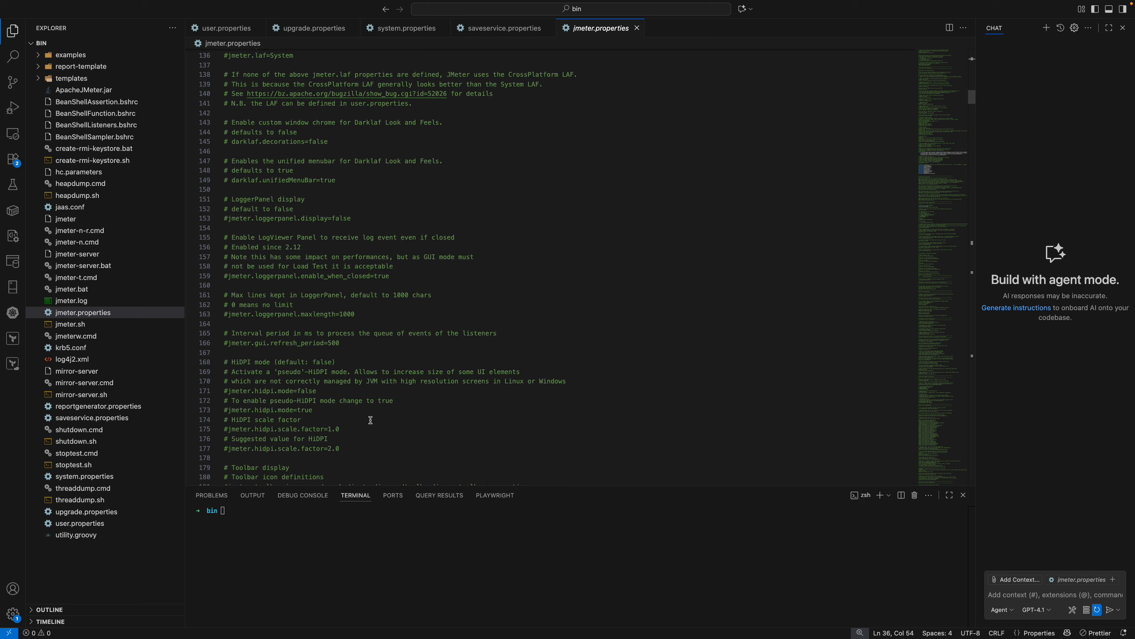
Review jmeter.properties from the logger panel and HiDPI settings through toolbar, icons, hotkeys and JMX backup to the remote hosts and RMI configuration
scroll(371, 420, down, 4)
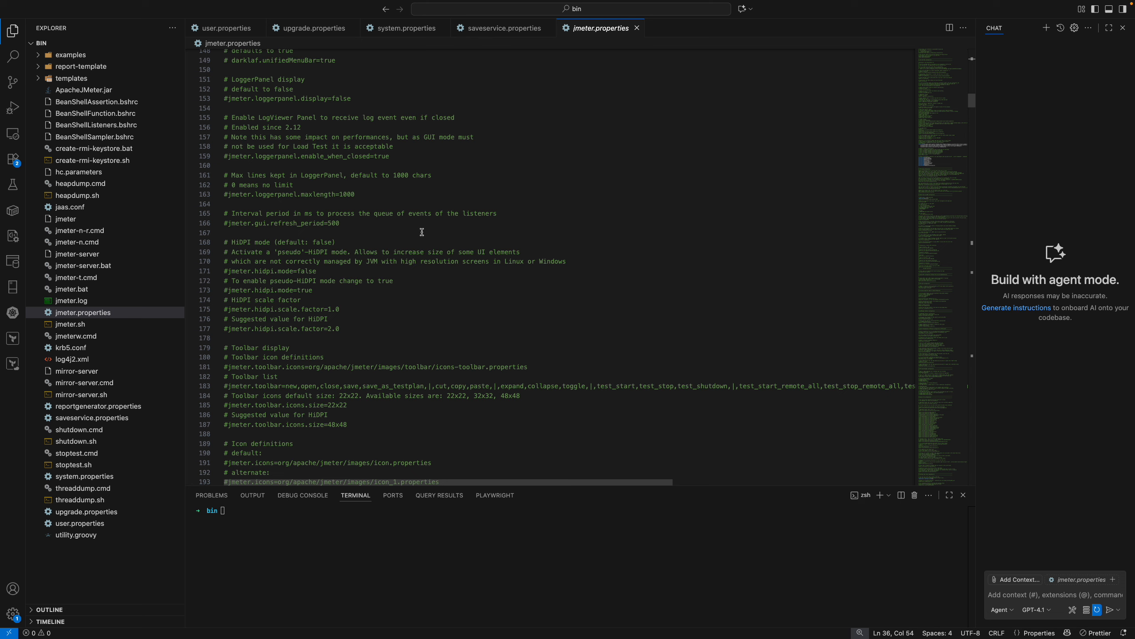
scroll(421, 232, up, 5)
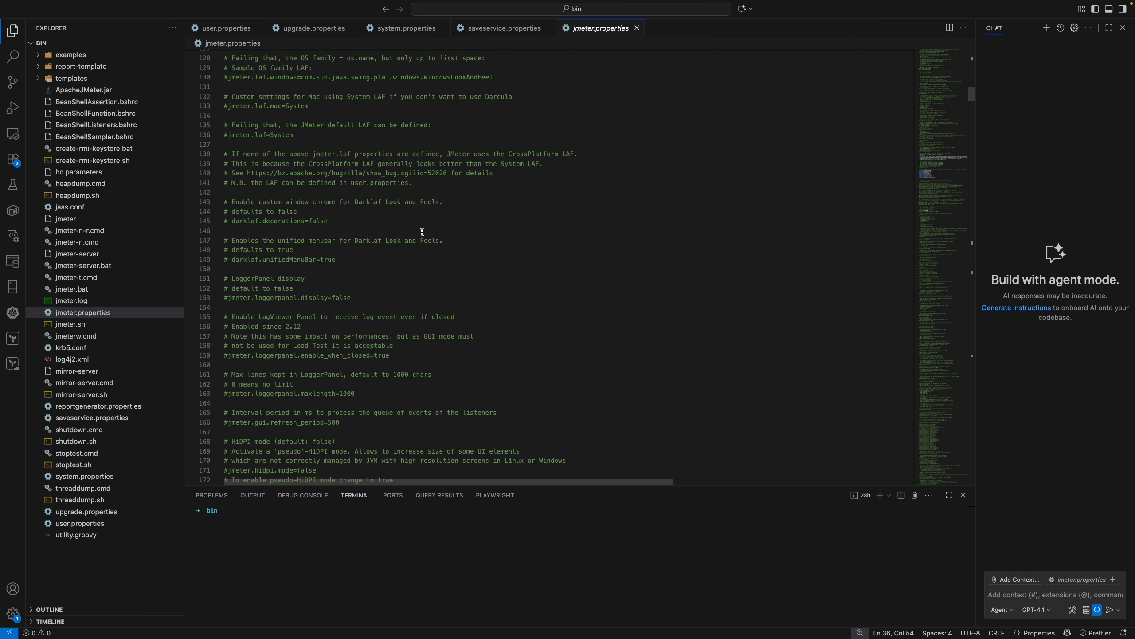
scroll(421, 232, down, 9)
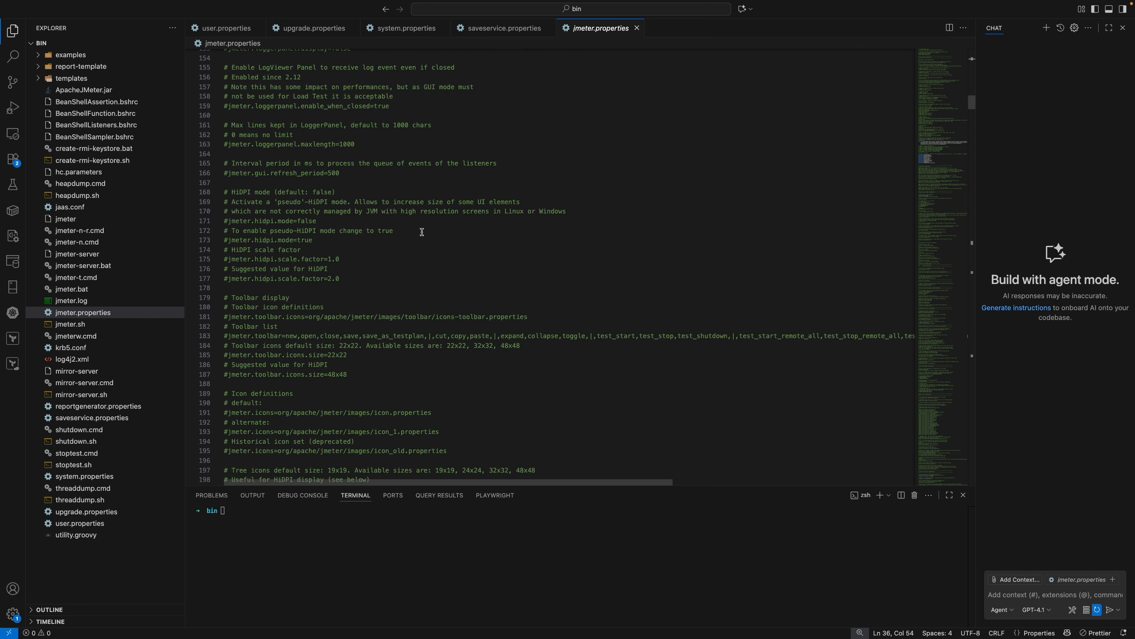
scroll(421, 232, down, 12)
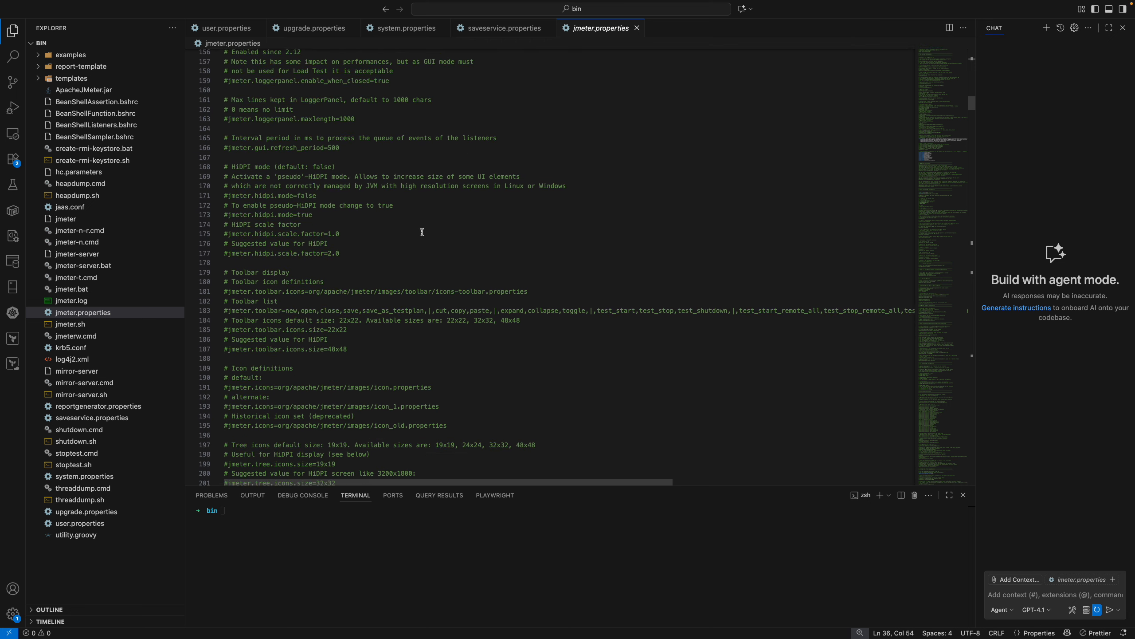
scroll(421, 231, down, 3)
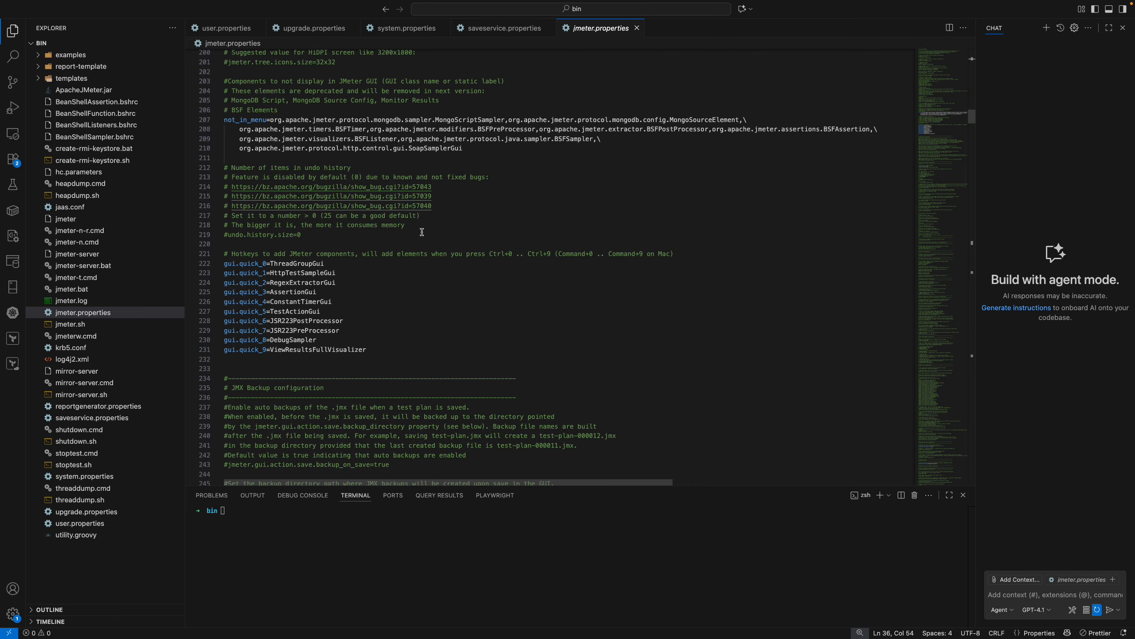
scroll(421, 232, down, 10)
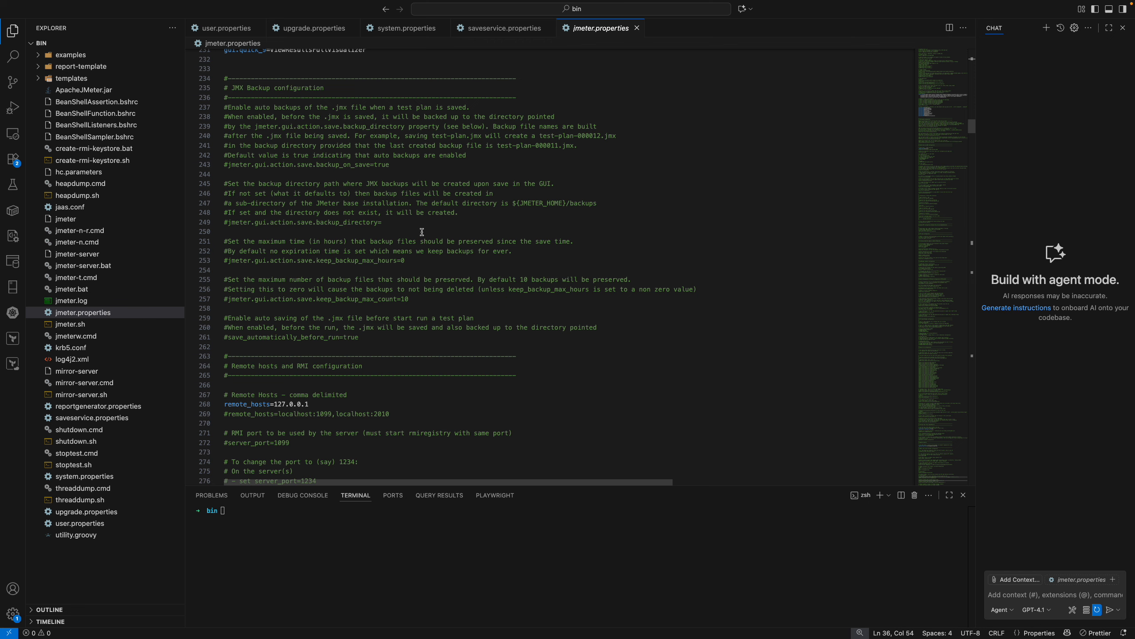
scroll(422, 232, down, 5)
scroll(421, 232, down, 6)
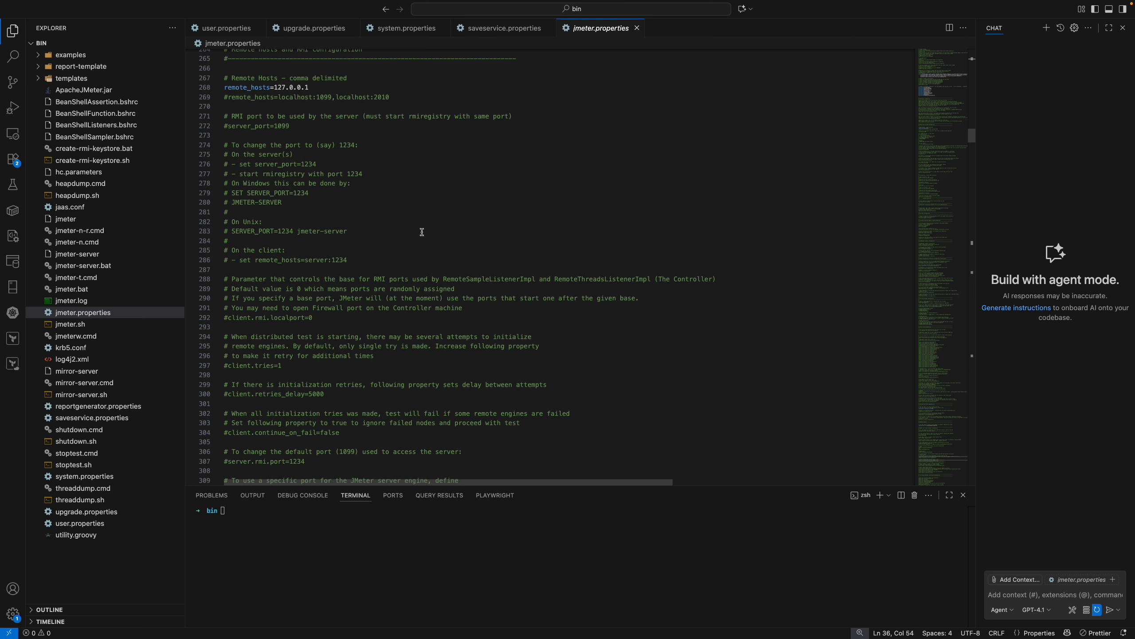
Read saveservice.properties from the internal-use notice through the version list and file encoding into the class aliases
click(501, 30)
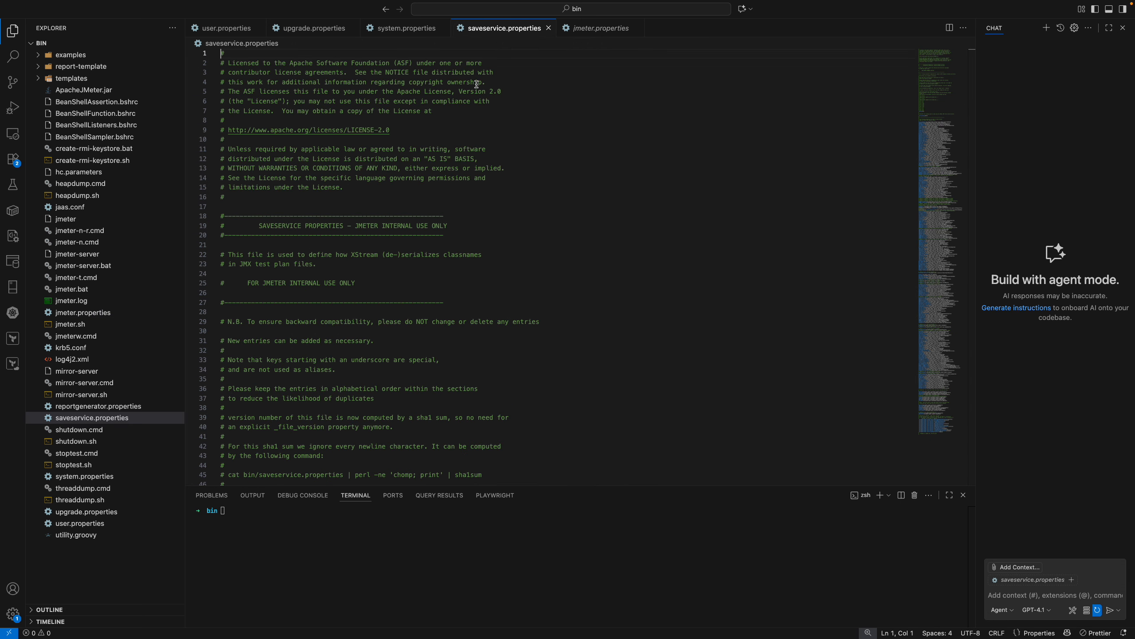
scroll(458, 314, down, 10)
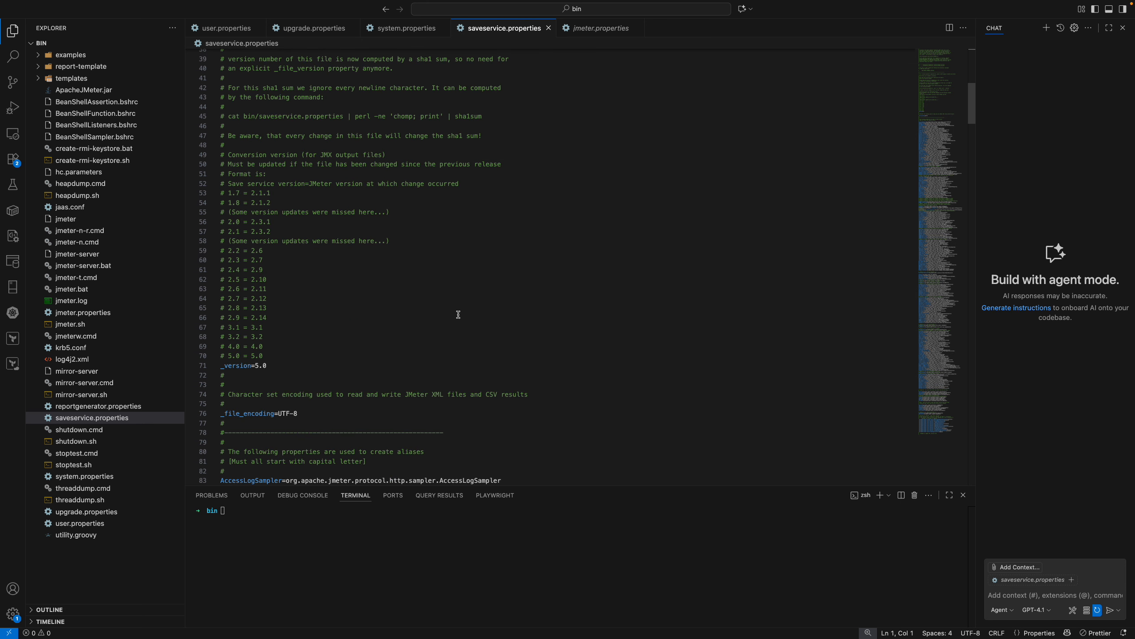
scroll(458, 314, down, 3)
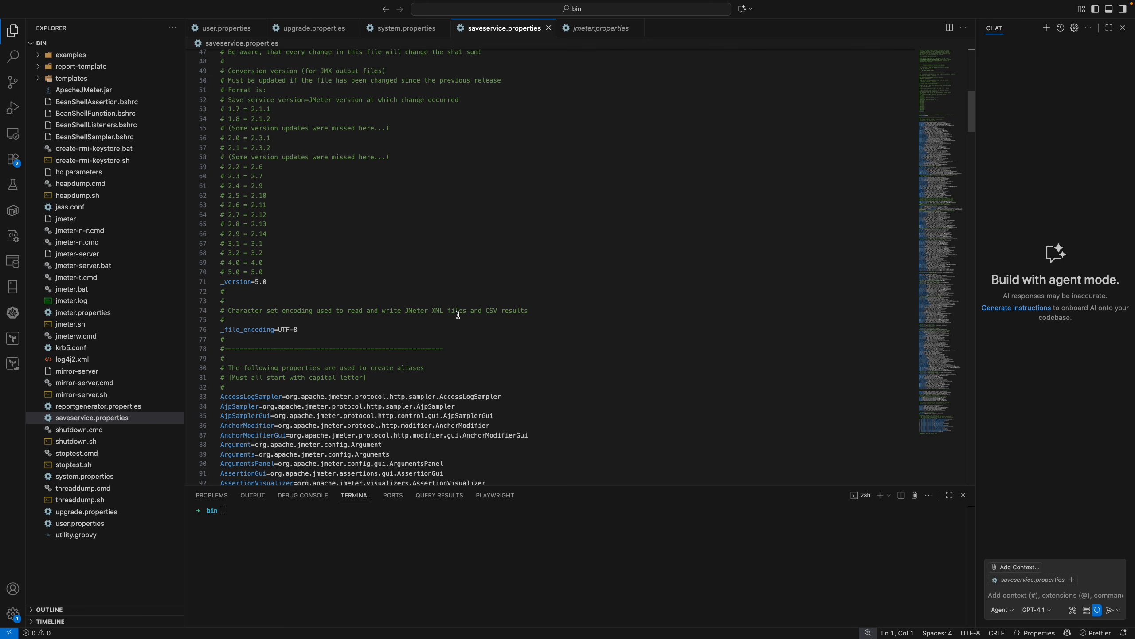
scroll(458, 314, down, 5)
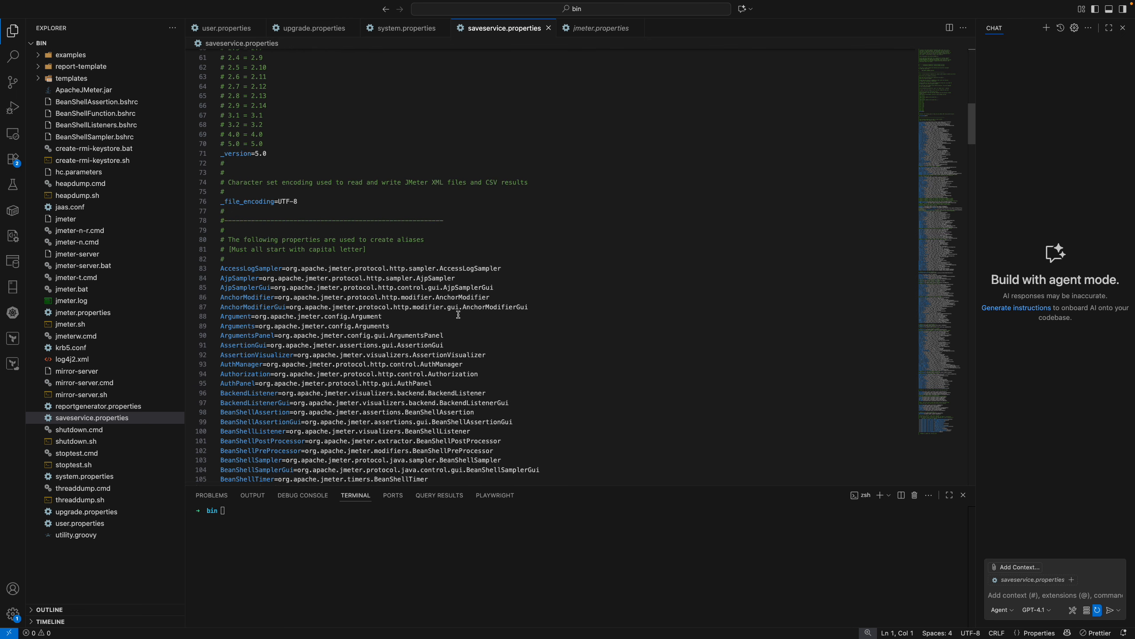
scroll(458, 314, down, 1)
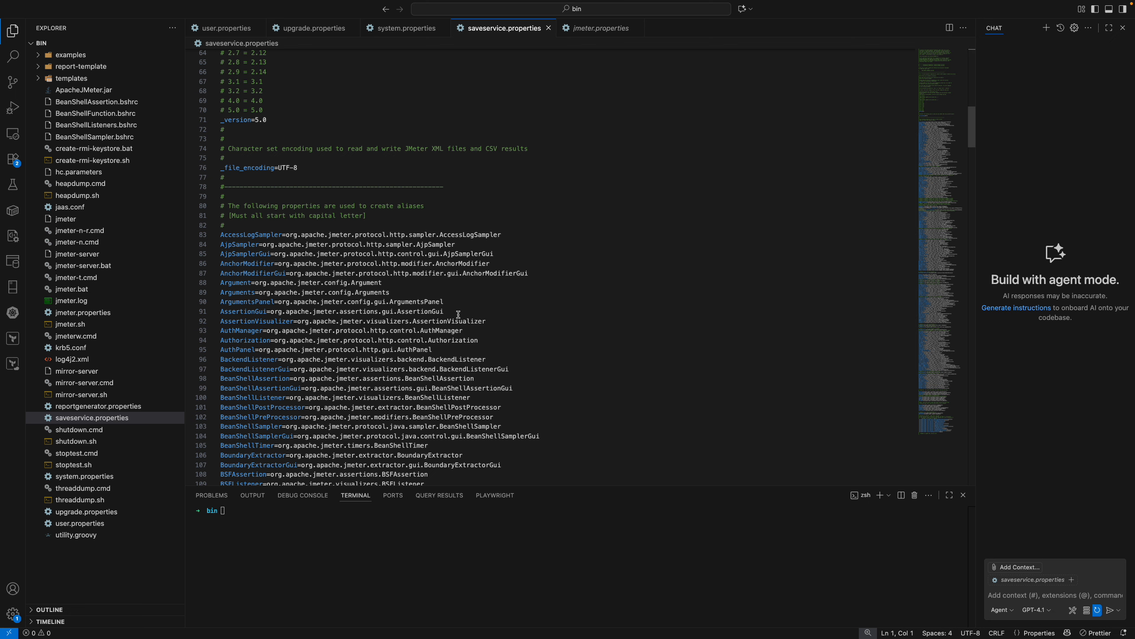
scroll(458, 314, down, 5)
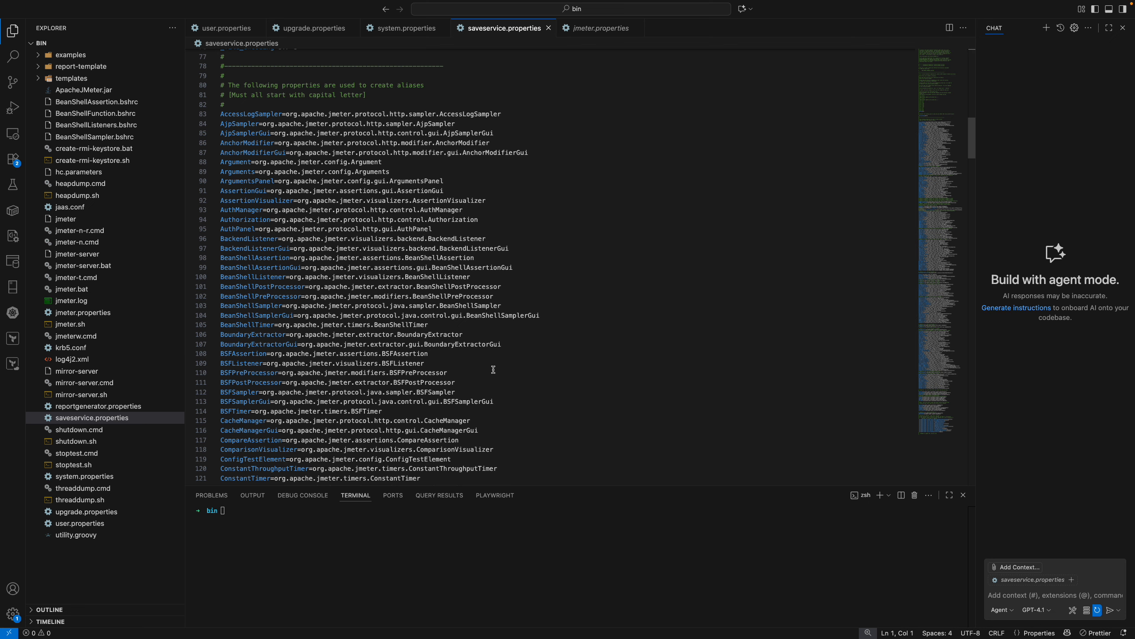
scroll(493, 369, down, 4)
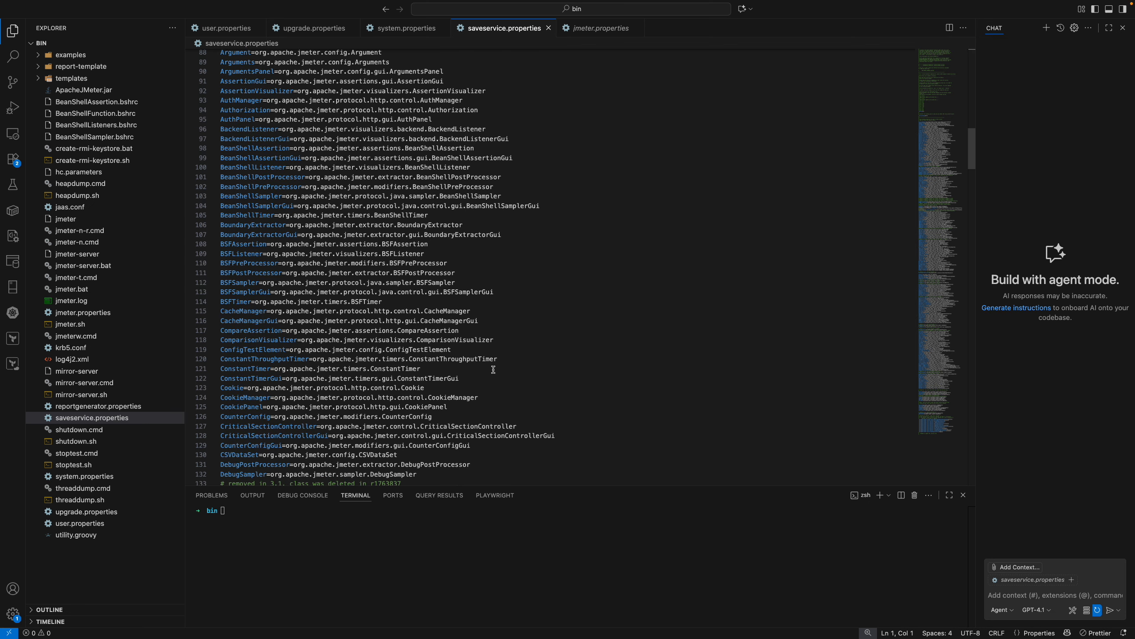
scroll(493, 369, down, 7)
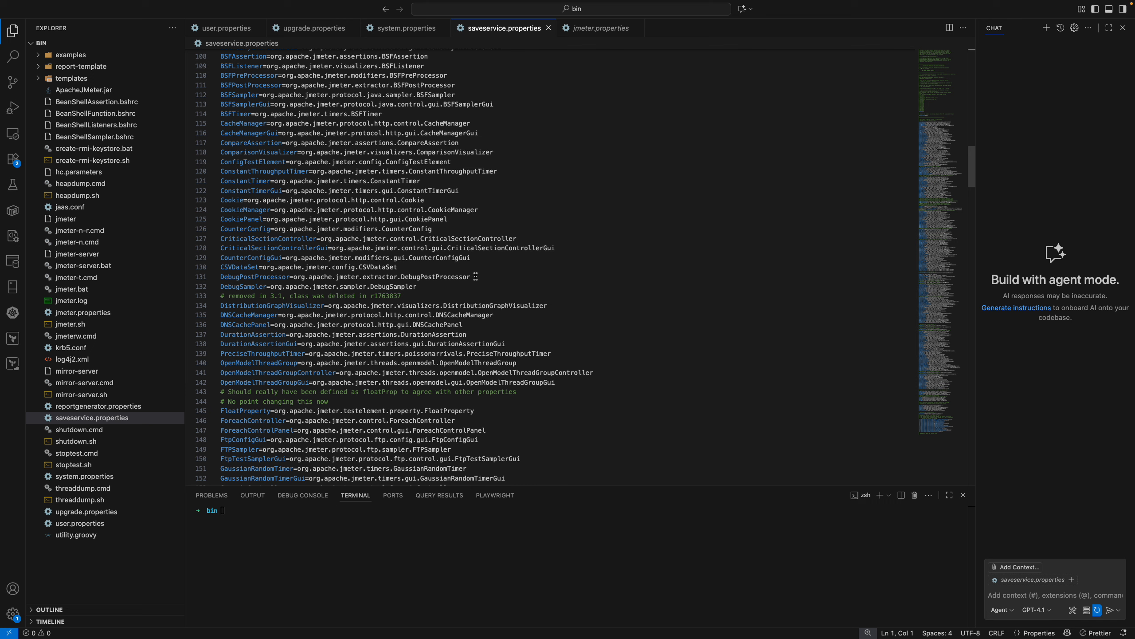
Highlight the DebugPostProcessor alias and the CSVDataSet class mapping, then skim the remaining sampler and controller aliases in saveservice.properties
double_click(242, 277)
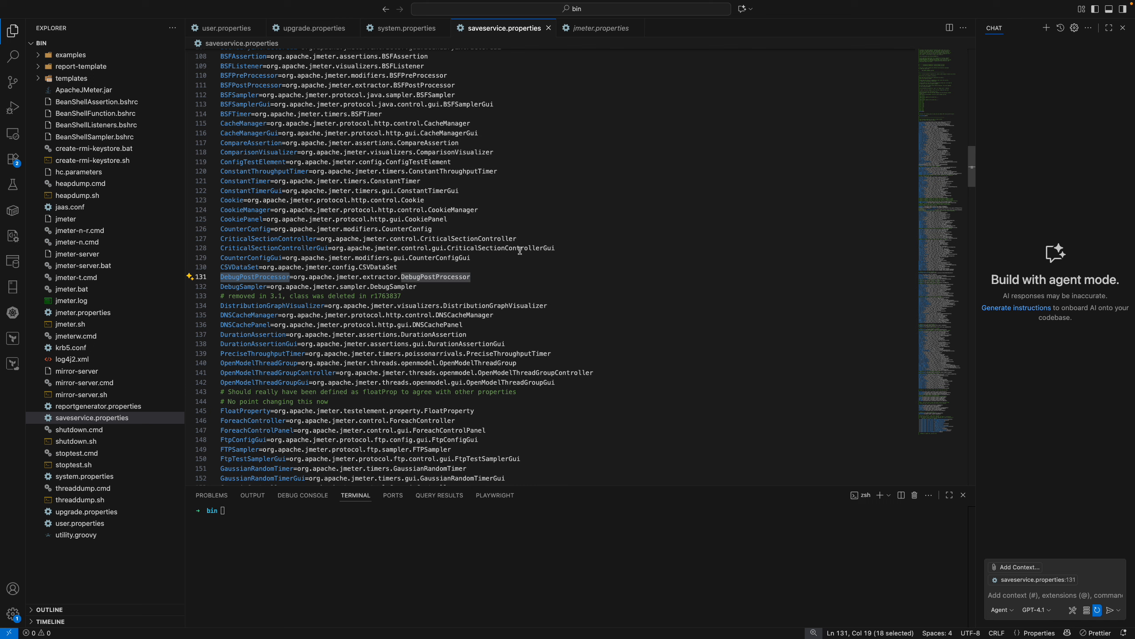
click(408, 268)
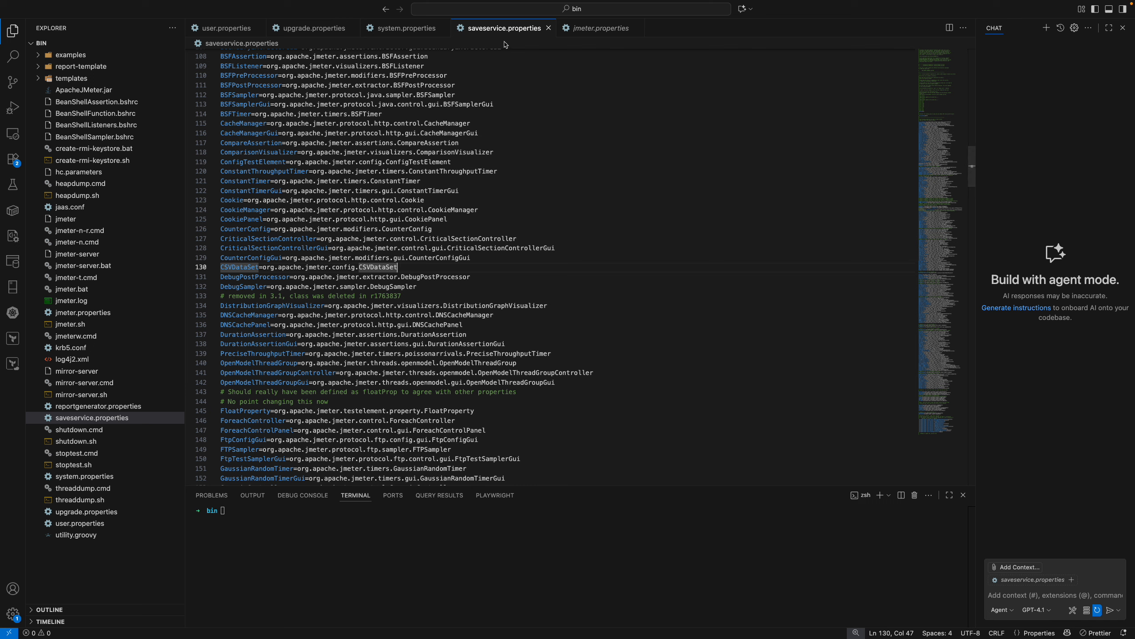
drag(397, 267, 260, 267)
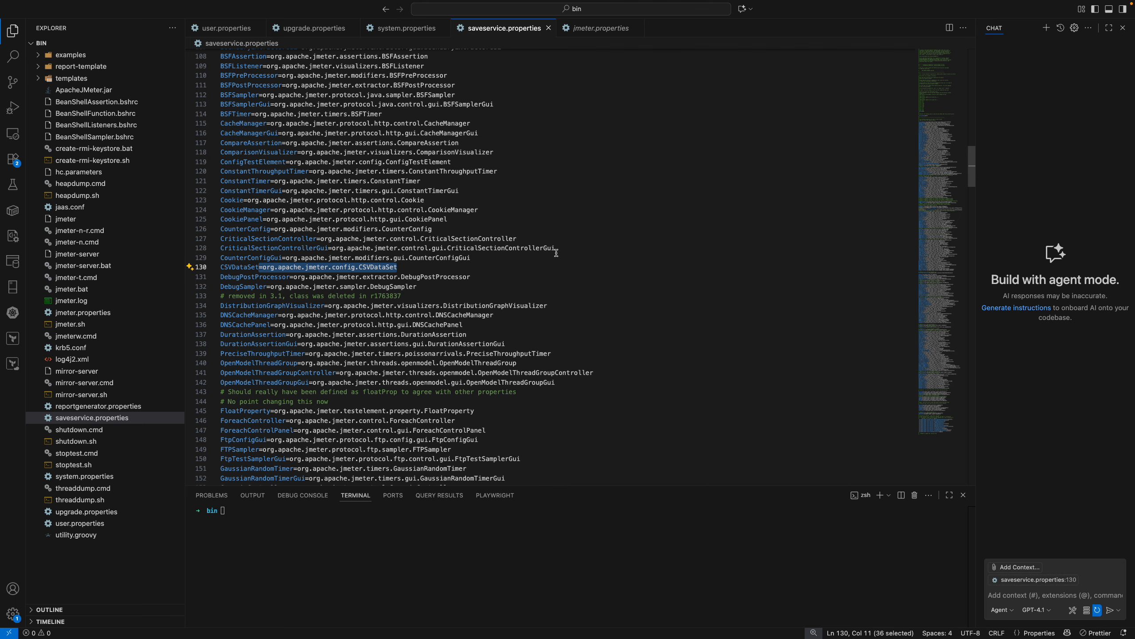
scroll(556, 253, down, 15)
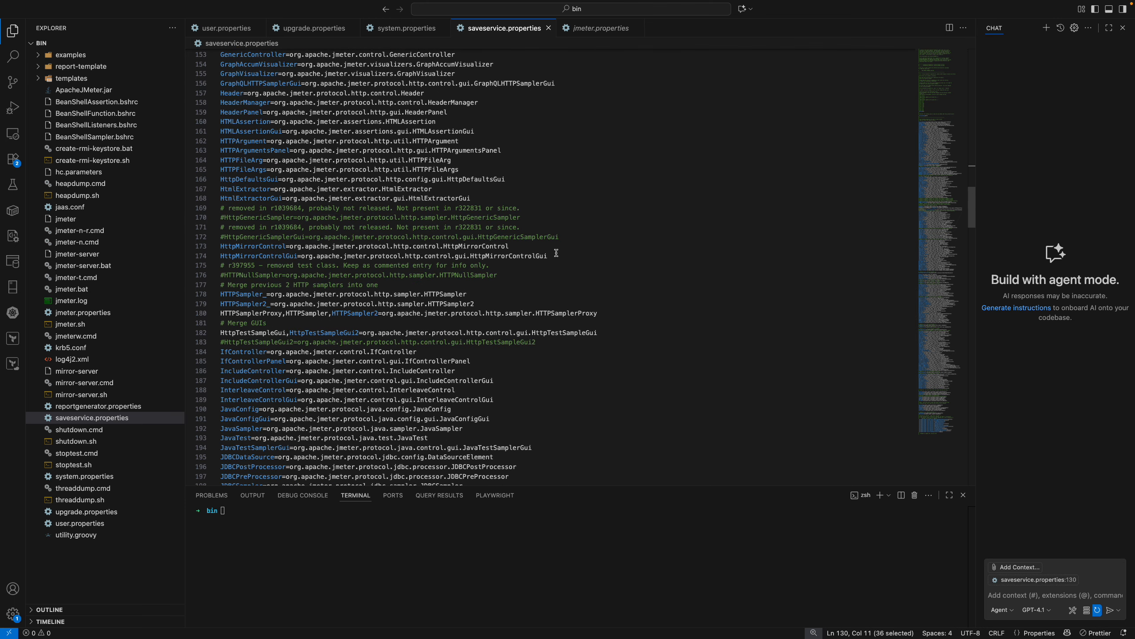
scroll(557, 253, down, 20)
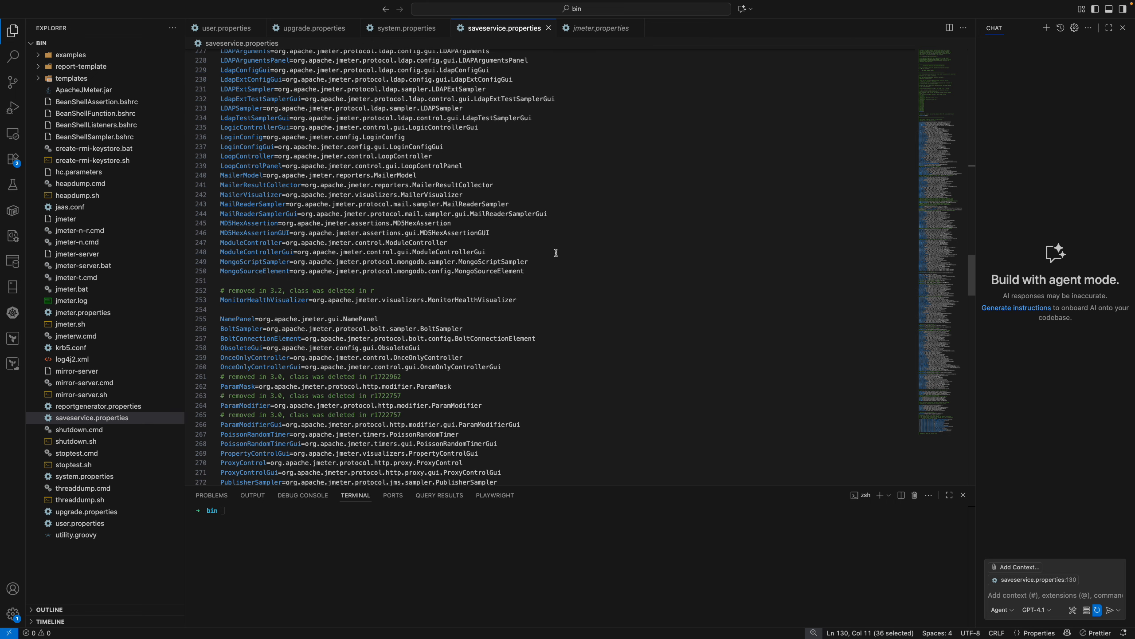
scroll(556, 254, down, 7)
Review system.properties from the Commons Logging and Java networking sections through SSL and Kerberos to the keytool location at the end
click(411, 26)
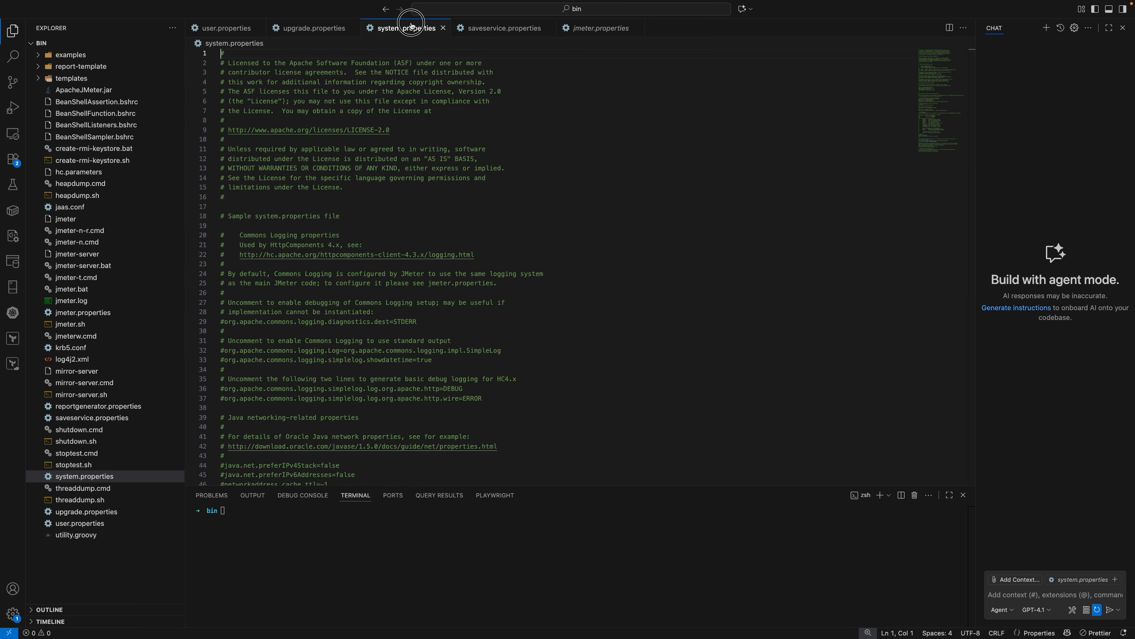
scroll(501, 303, down, 6)
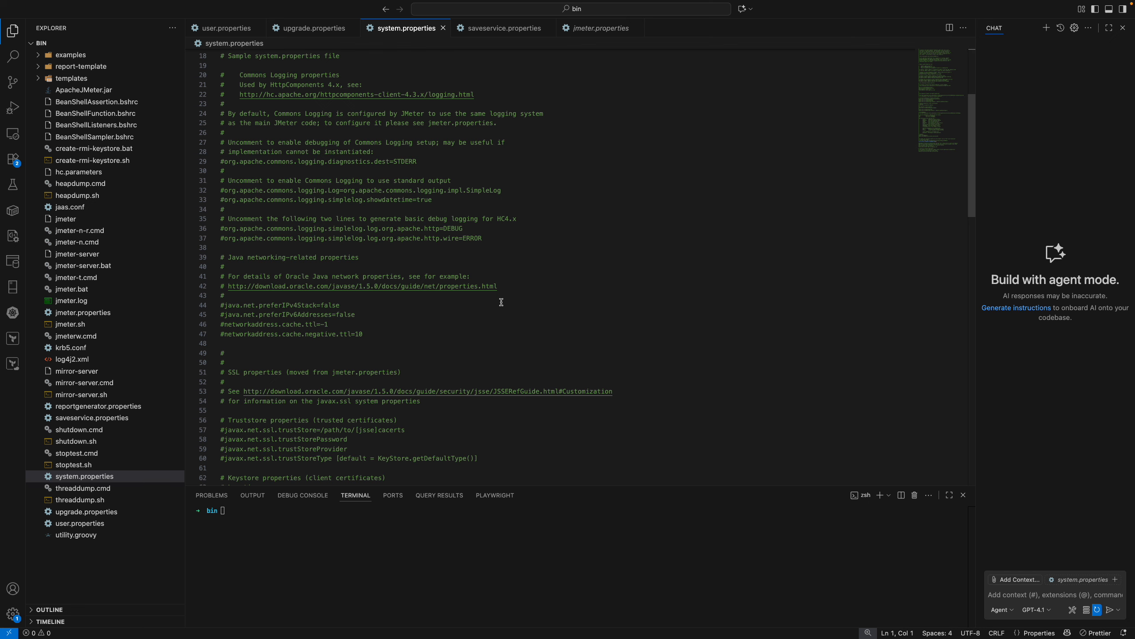
scroll(502, 302, down, 3)
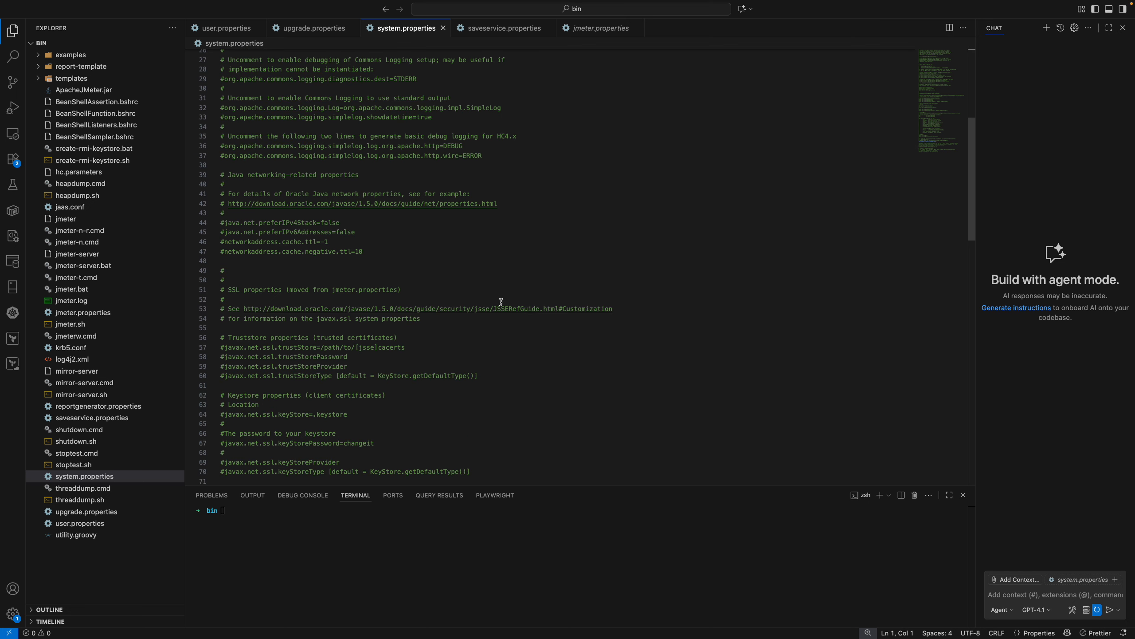
scroll(501, 302, down, 7)
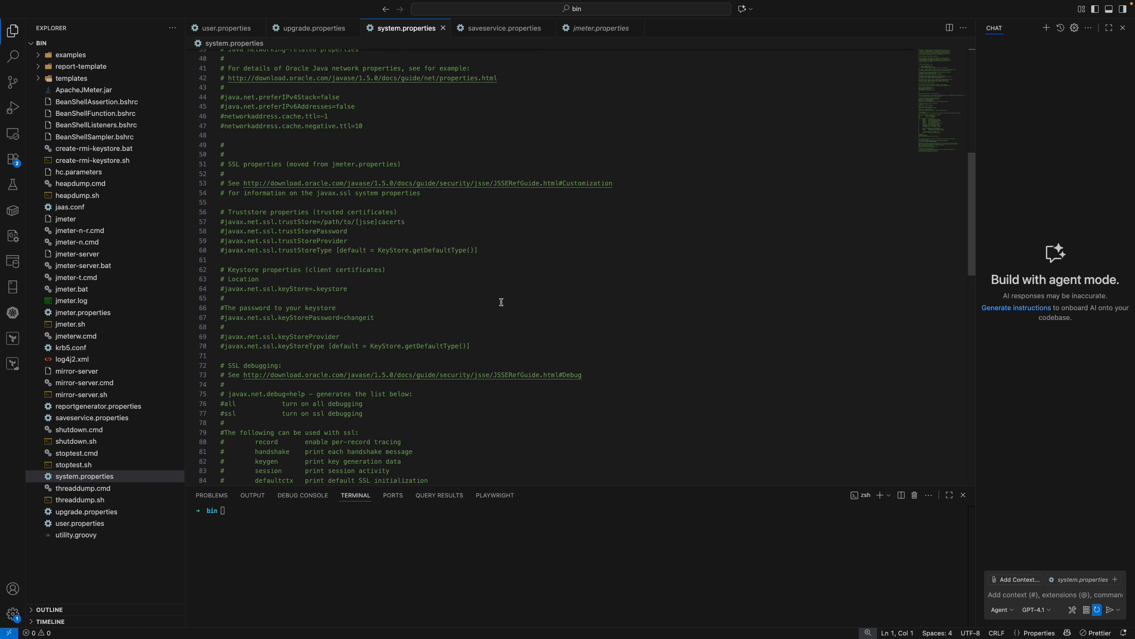
scroll(501, 302, down, 1)
scroll(501, 302, down, 13)
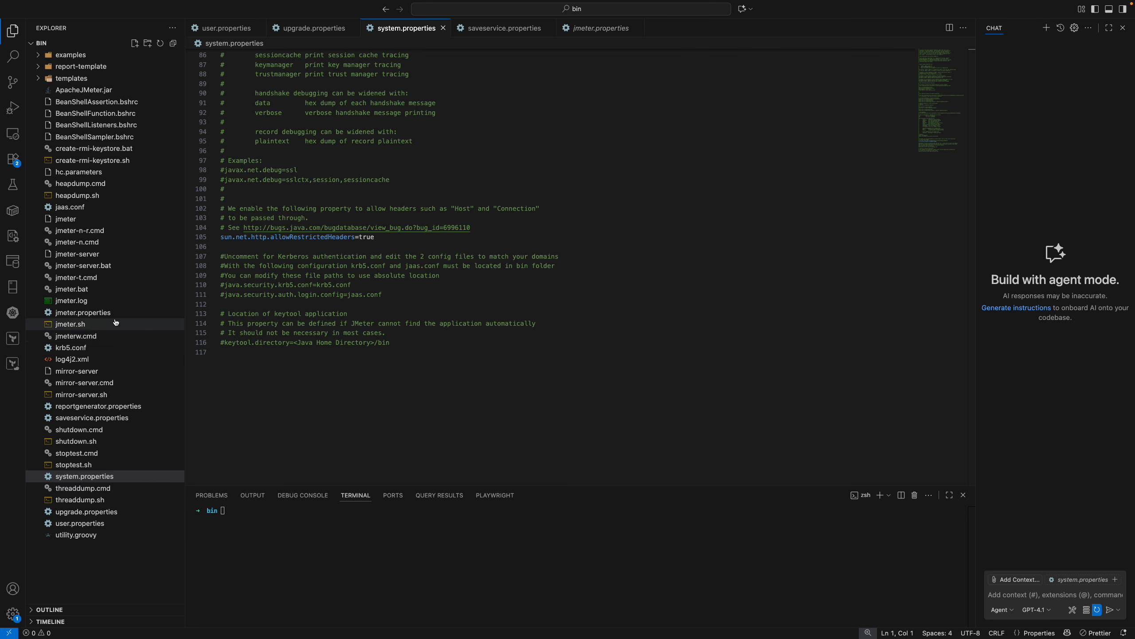
Check the installed Java version by running java -version in the terminal
click(230, 511)
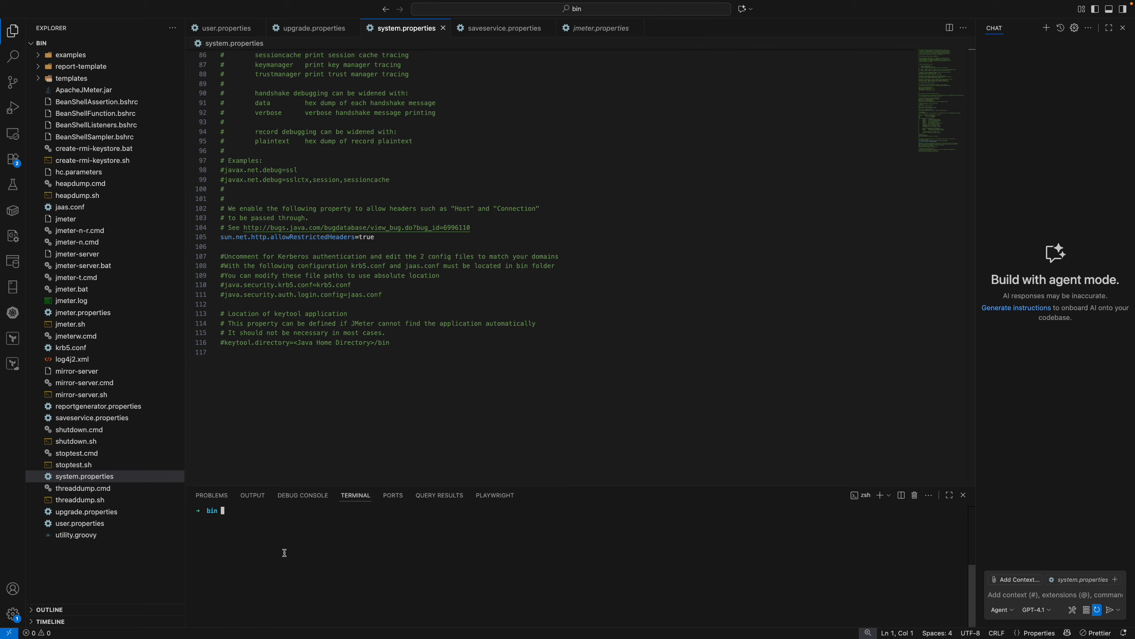
text(java -version)
key(Return)
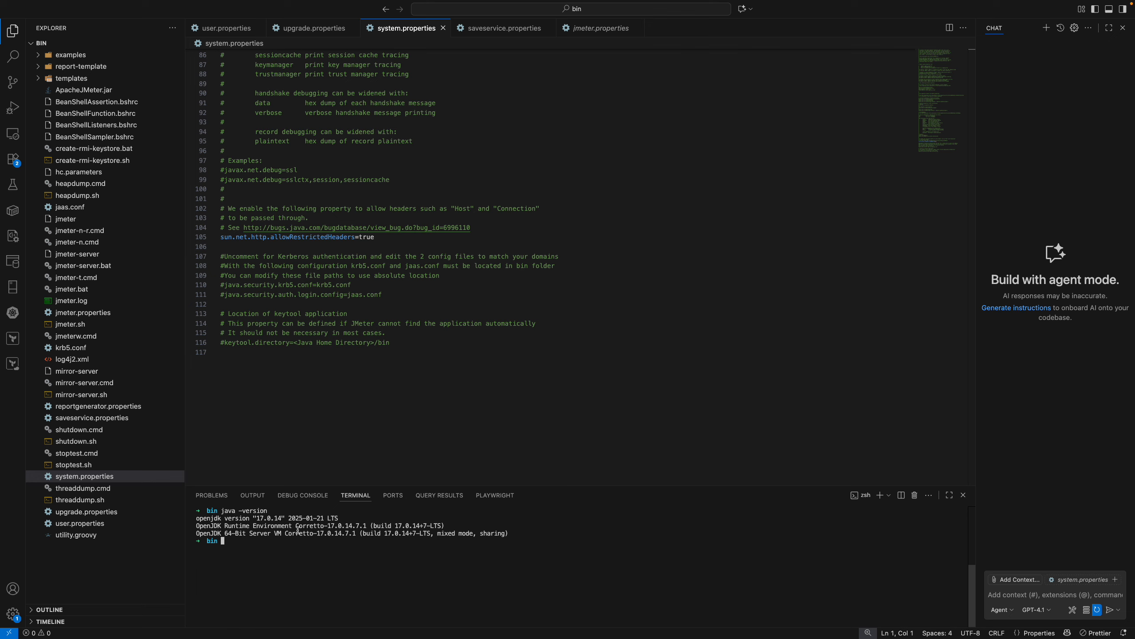
drag(257, 519, 267, 519)
text(java -js)
key(BackSpace)
text(at)
key(BackSpace)
text(r A)
key(Tab)
key(BackSpace)
key(BackSpace)
key(BackSpace)
key(BackSpace)
key(BackSpace)
key(BackSpace)
key(BackSpace)
key(BackSpace)
key(BackSpace)
key(BackSpace)
key(BackSpace)
key(BackSpace)
key(BackSpace)
key(BackSpace)
key(BackSpace)
key(BackSpace)
key(BackSpace)
key(BackSpace)
key(BackSpace)
key(BackSpace)
key(BackSpace)
key(BackSpace)
key(BackSpace)
key(BackSpace)
key(BackSpace)
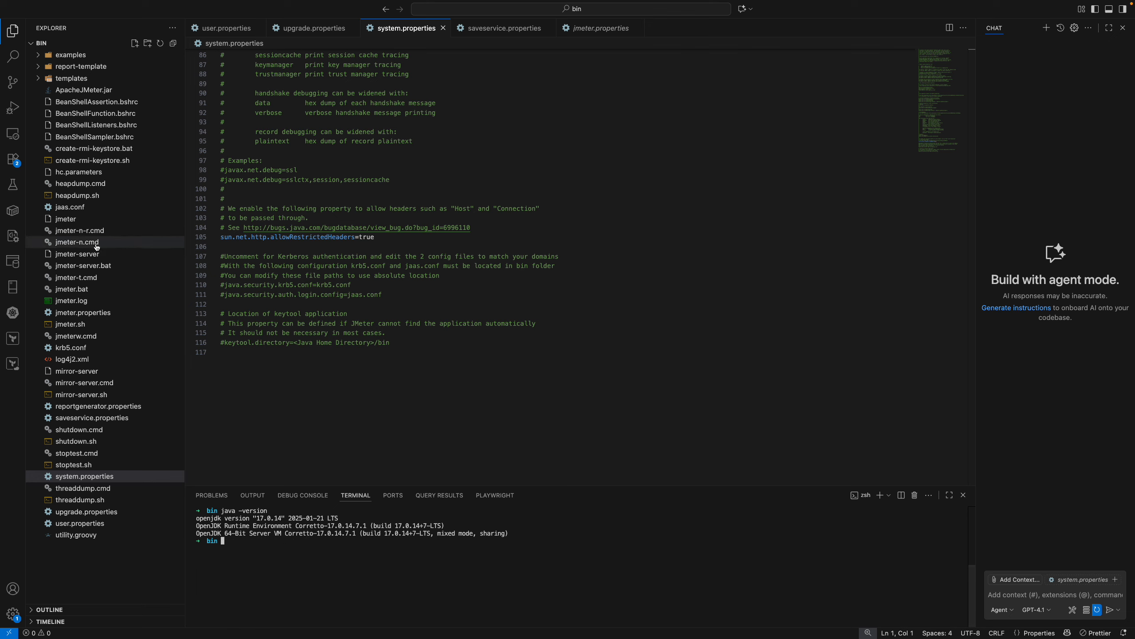
Open jmeter.bat from the bin folder to view the Windows launch script, and return to the terminal
click(95, 291)
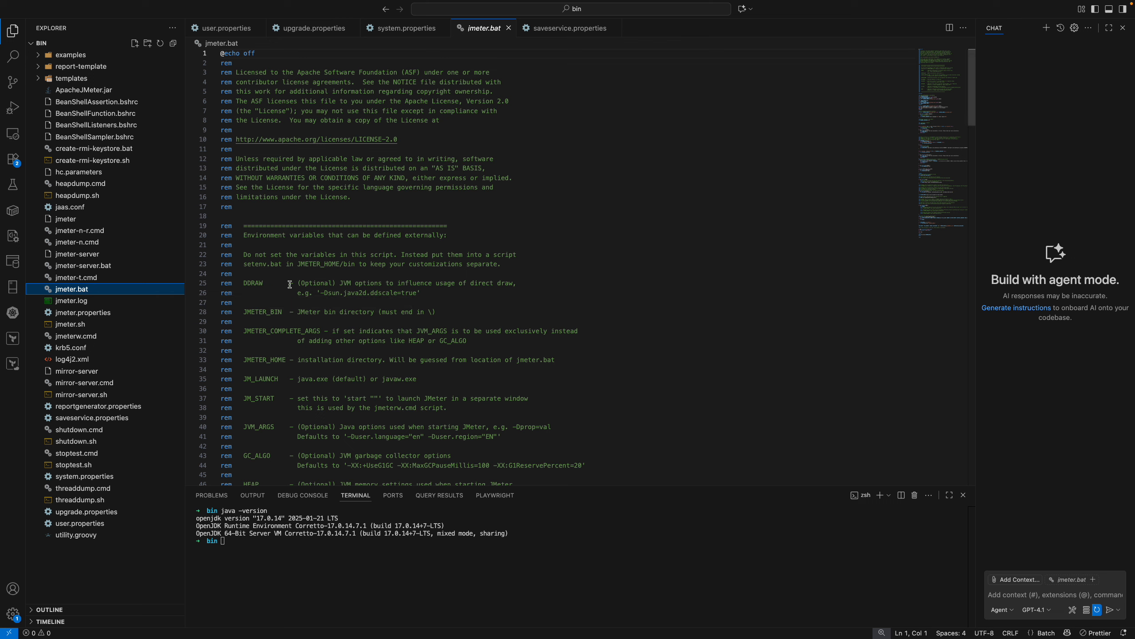
click(271, 553)
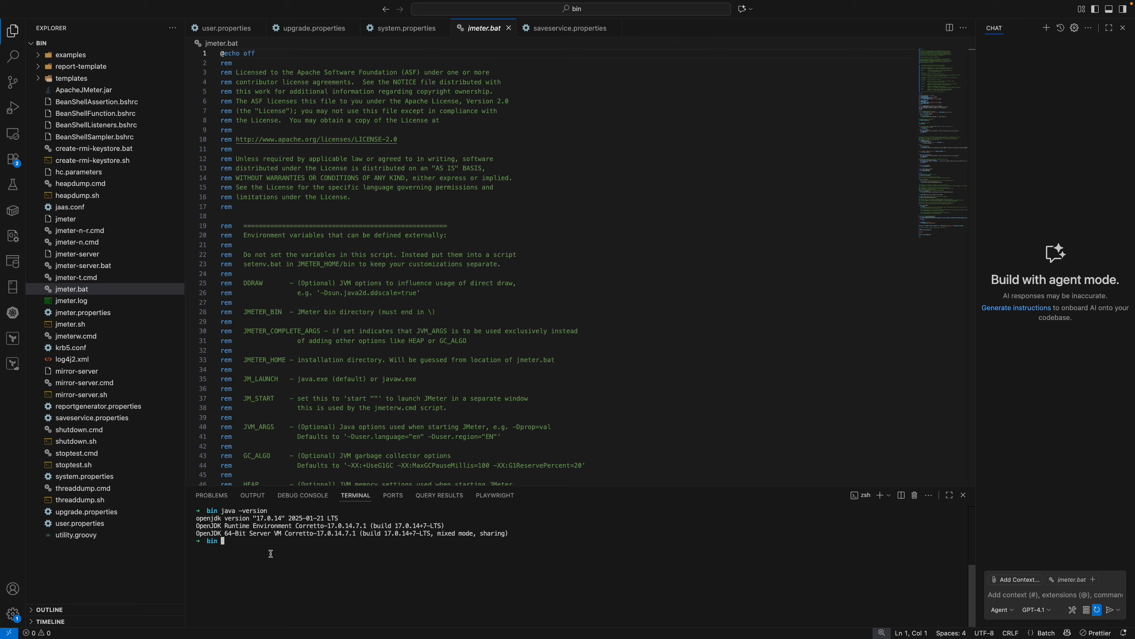
text(source)
key(BackSpace)
key(BackSpace)
key(BackSpace)
key(BackSpace)
key(BackSpace)
key(BackSpace)
text(sh)
key(BackSpace)
key(BackSpace)
text(./)
key(BackSpace)
key(BackSpace)
Launch JMeter by running jmeter.sh in the terminal, switch to its window and move it higher on the desktop
text(jmeter.sh)
key(Return)
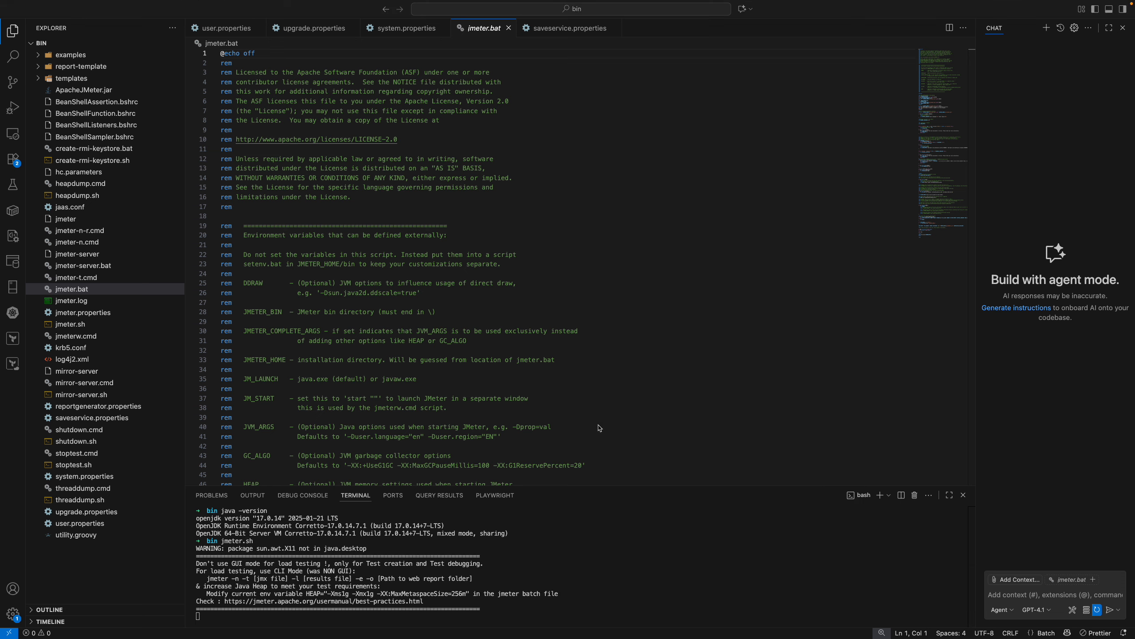
key(ctrl+Right)
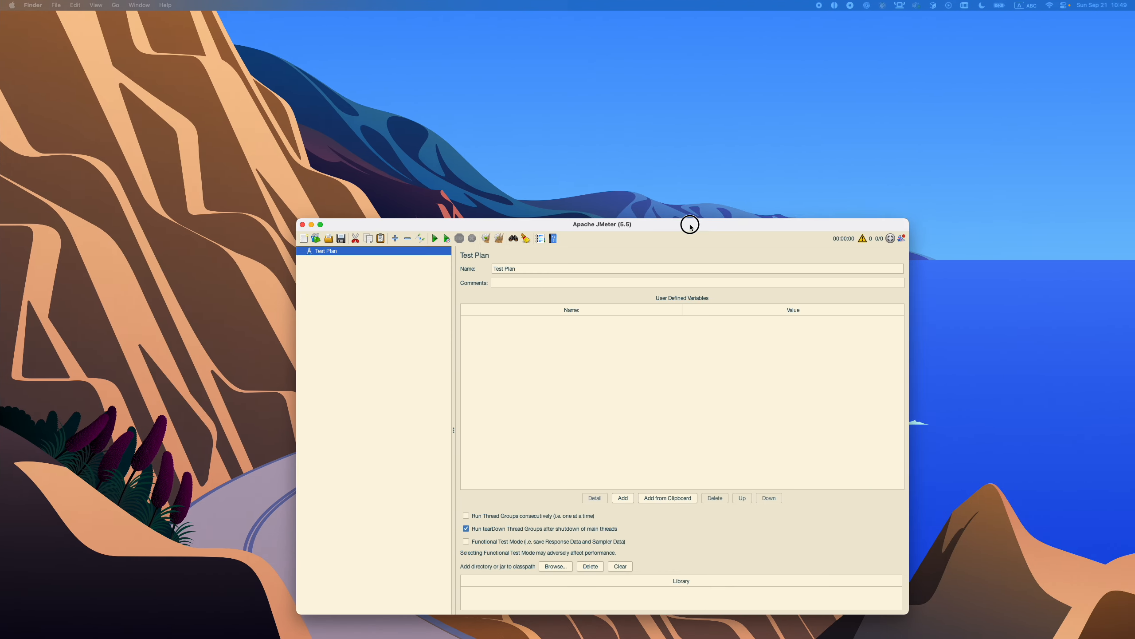
drag(689, 223, 621, 100)
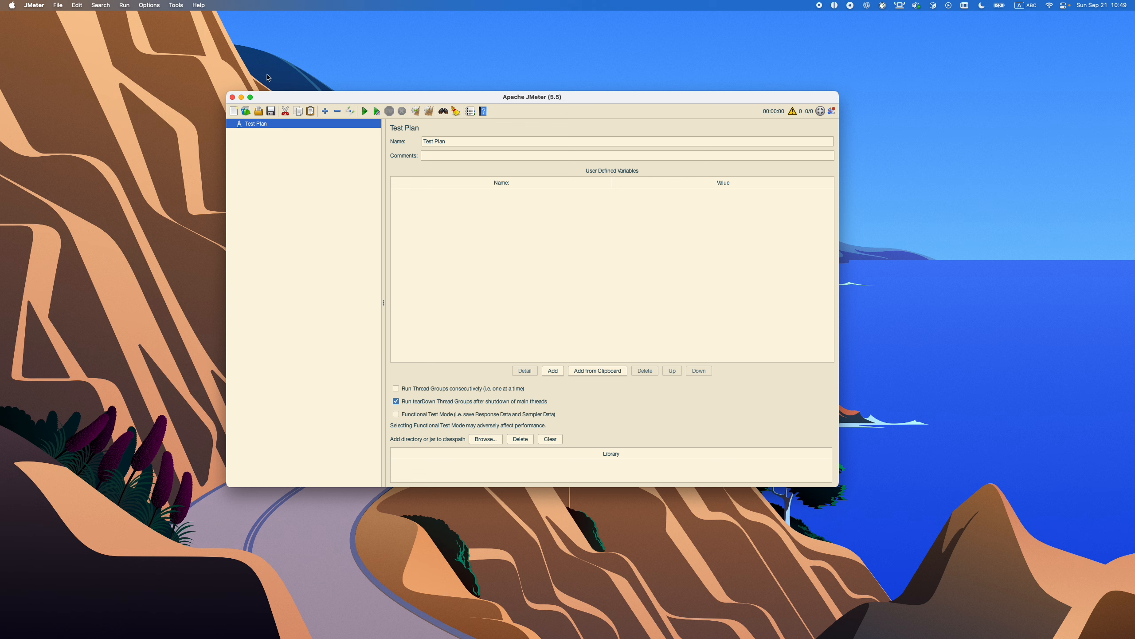
Zoom in the JMeter interface five times and enlarge its window to cover most of the desktop
click(151, 5)
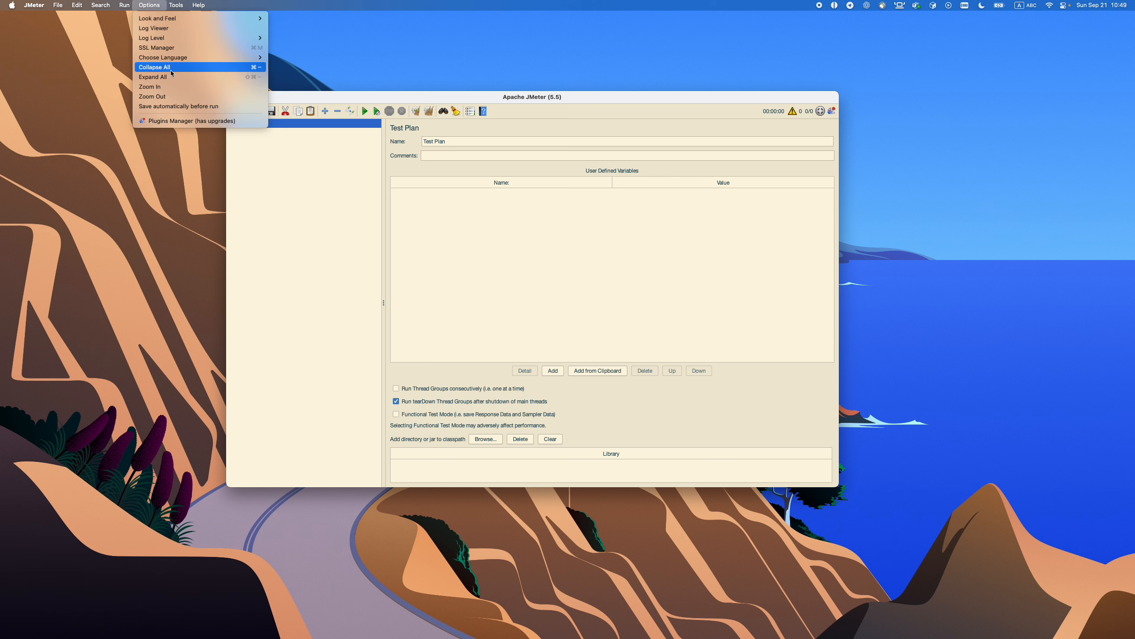
click(149, 87)
click(149, 5)
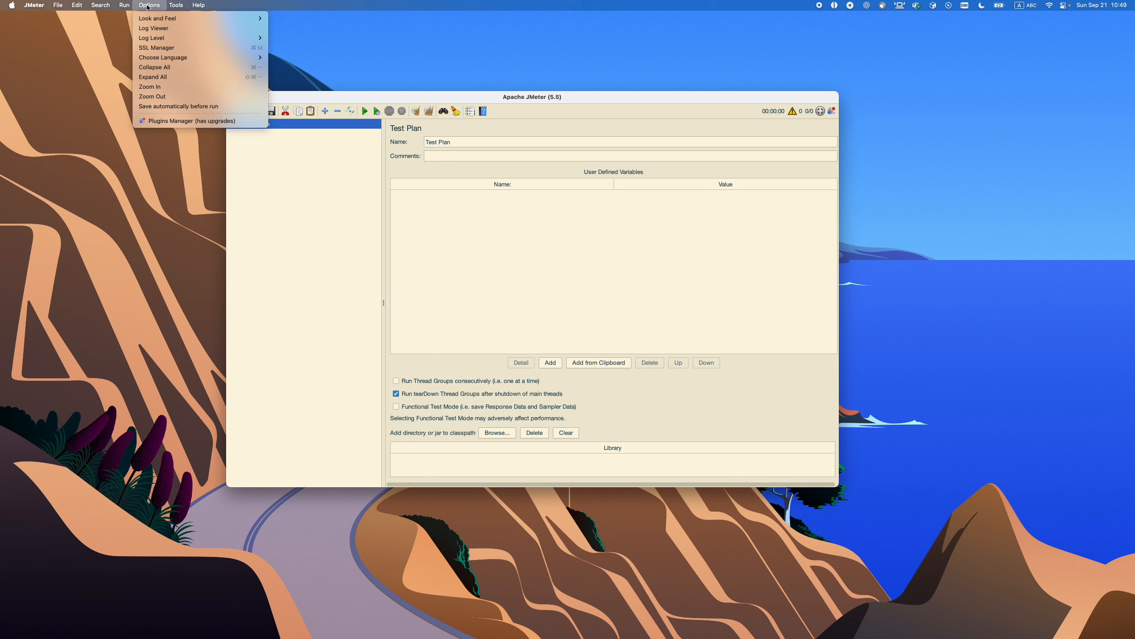
click(166, 89)
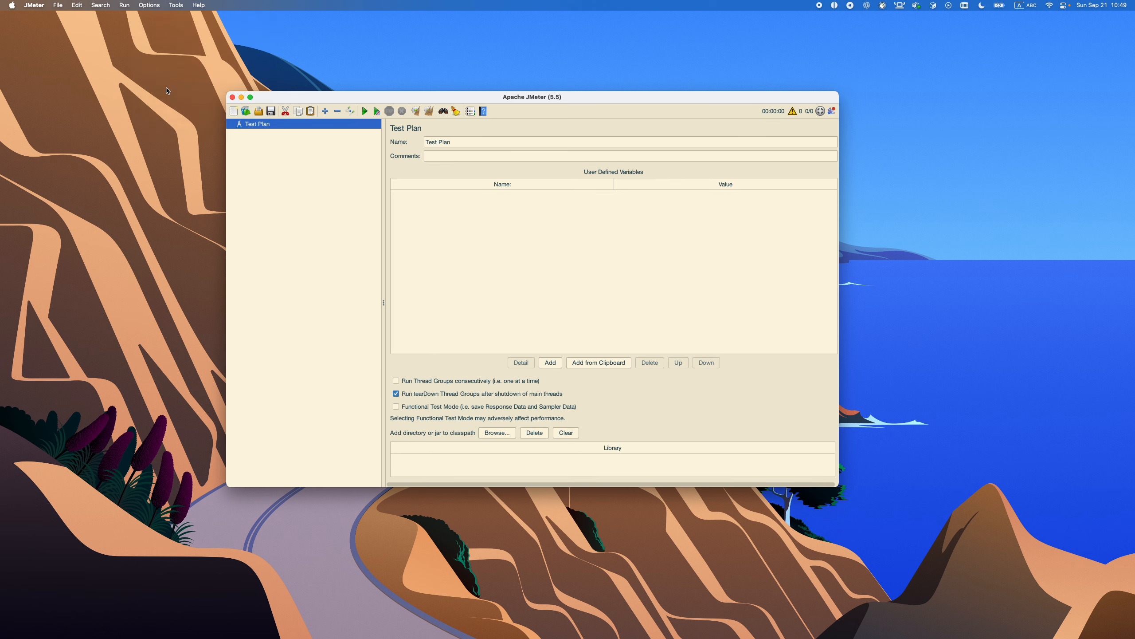
click(150, 5)
click(171, 89)
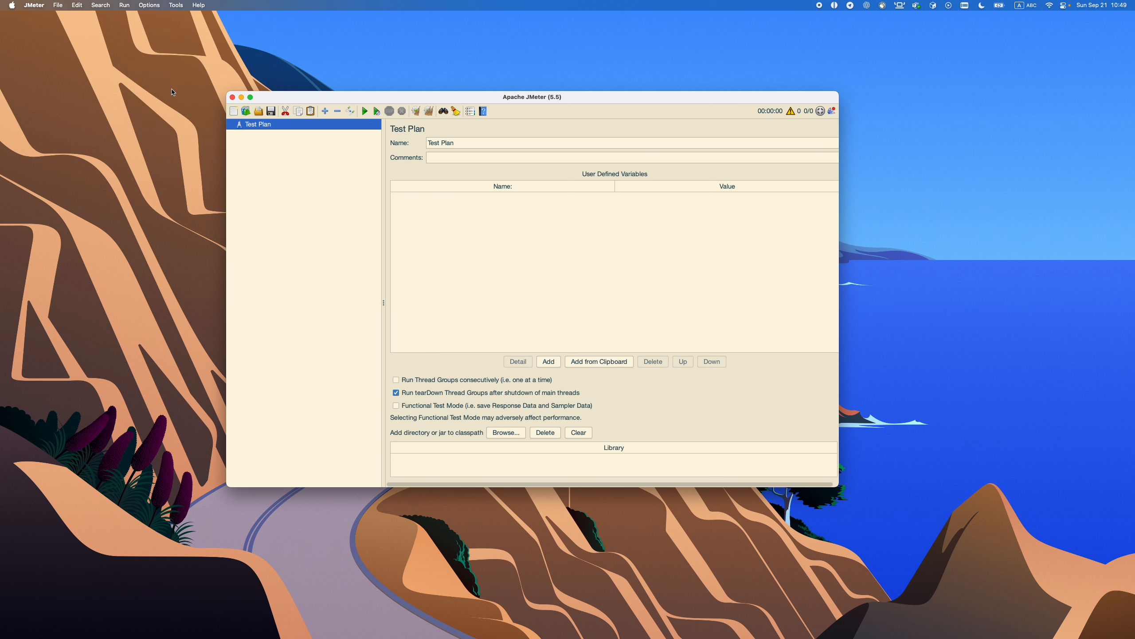
click(149, 6)
click(168, 87)
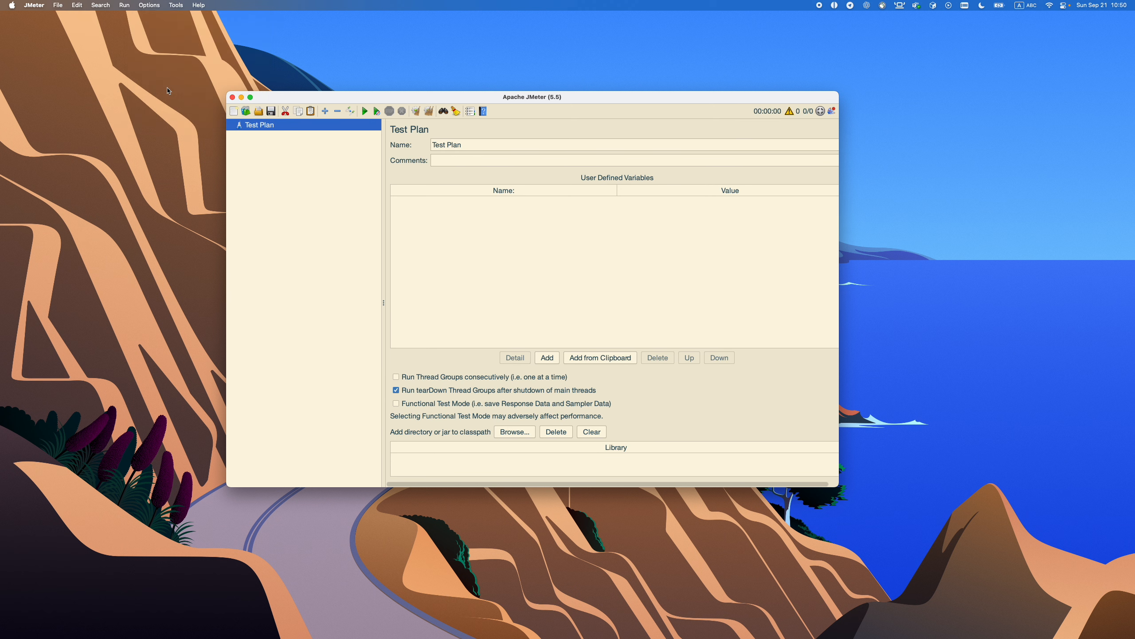
click(149, 6)
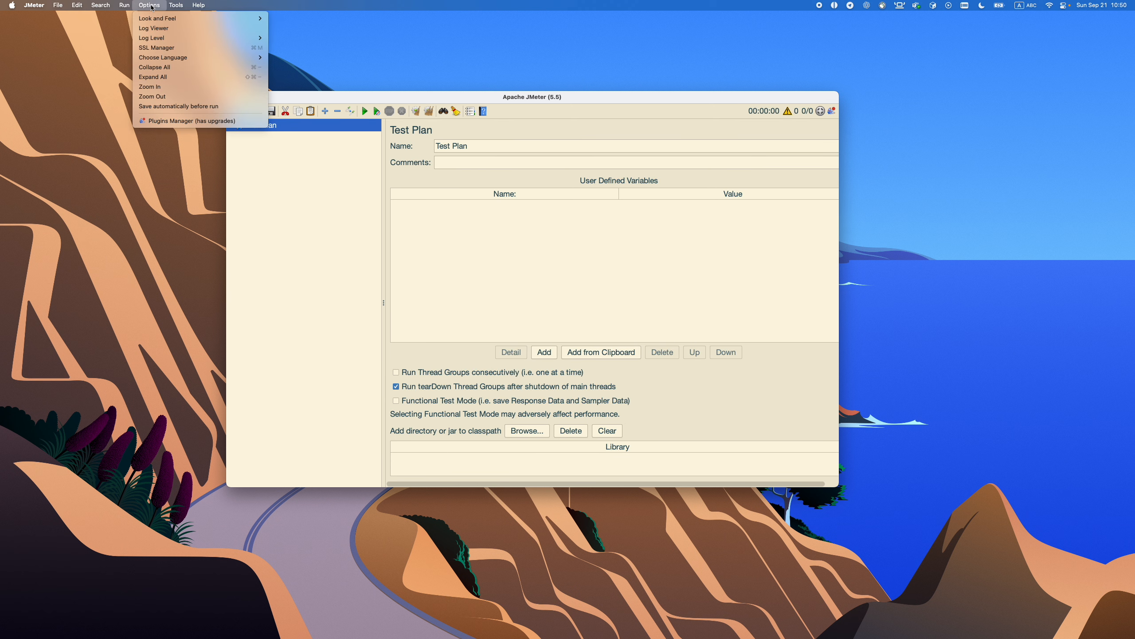
click(166, 87)
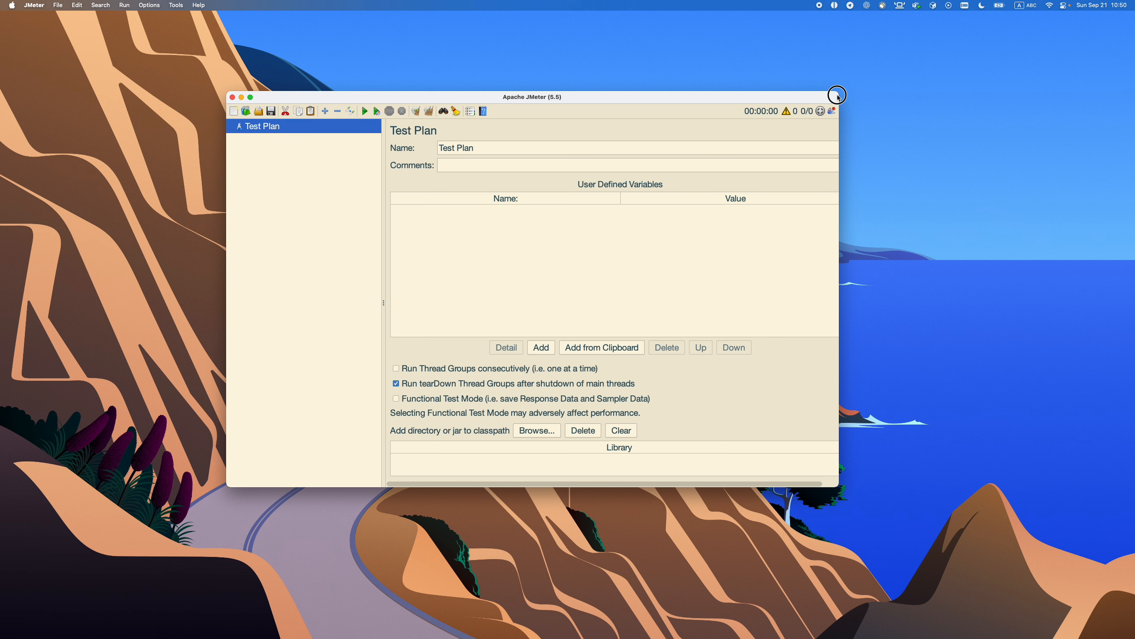
drag(839, 94, 939, 46)
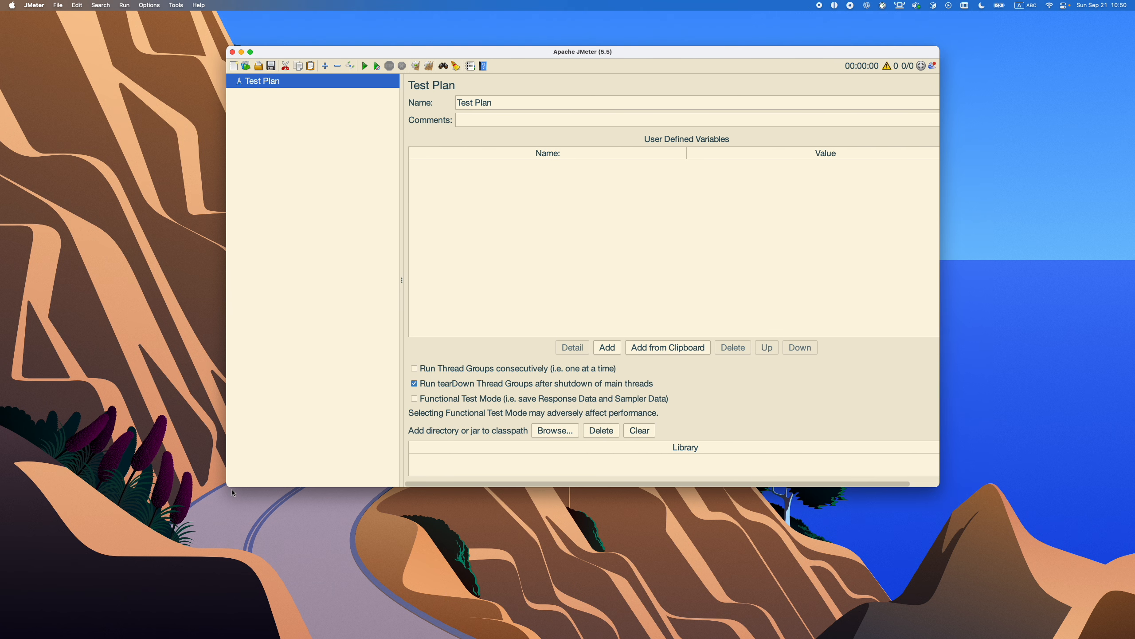
drag(228, 487, 119, 600)
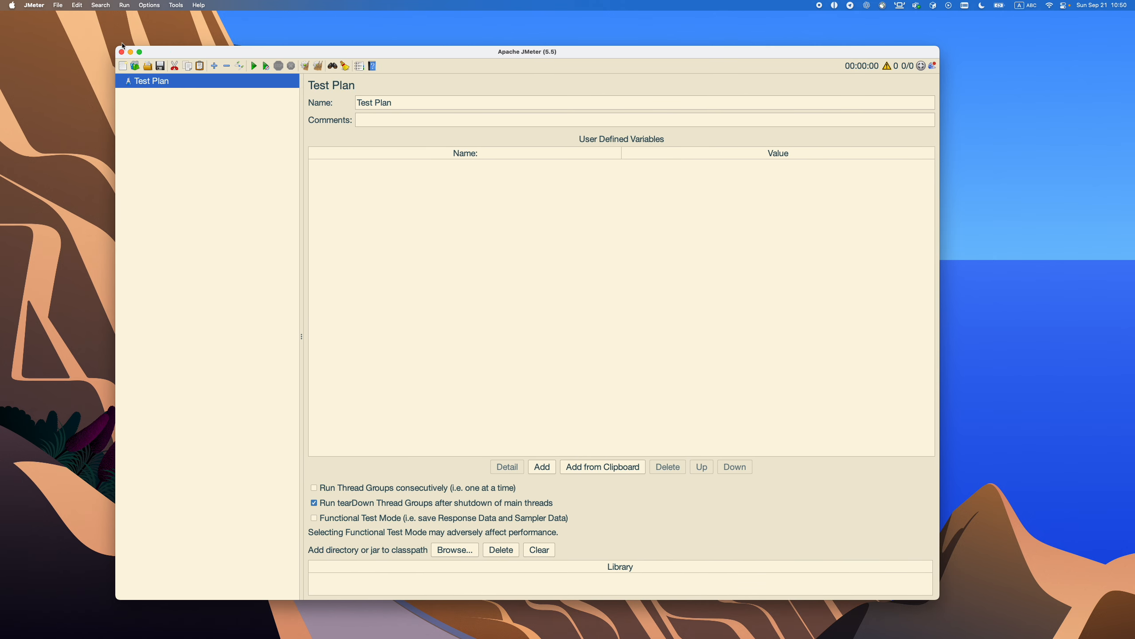
Open the JMeter Plugins Manager, look through the installed plugins and enlarge the manager's window
click(150, 6)
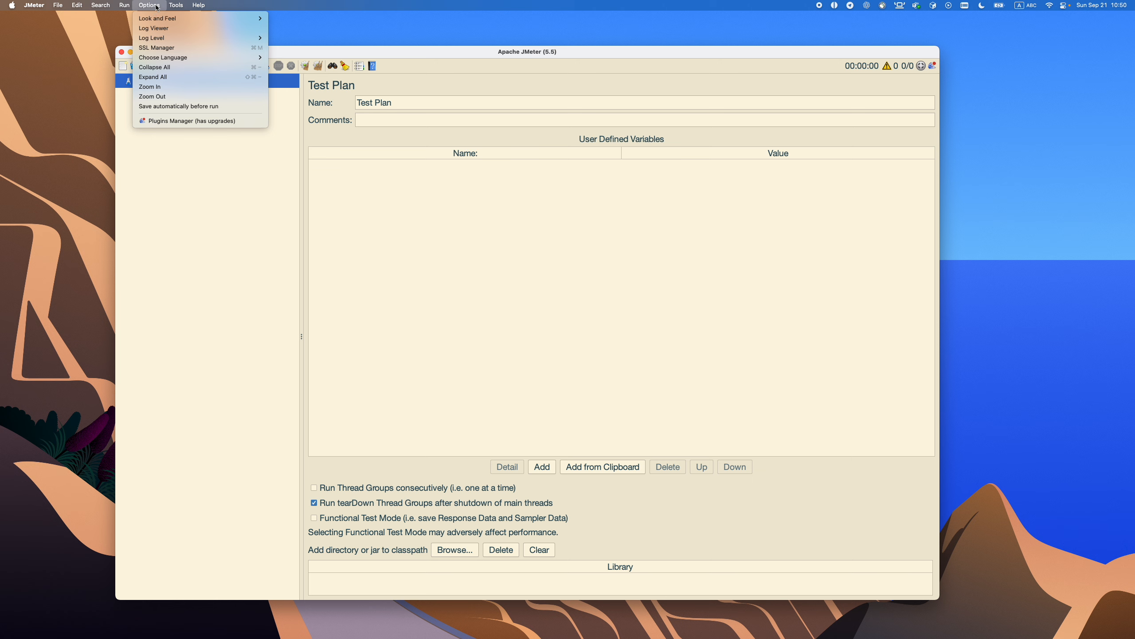
click(193, 121)
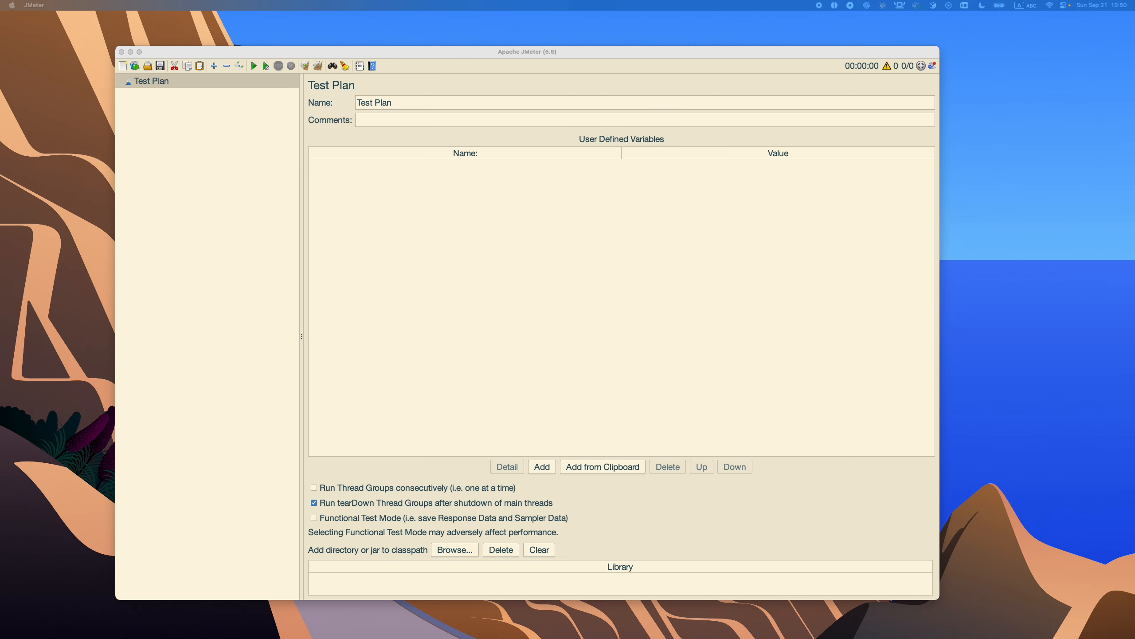
drag(581, 263, 519, 154)
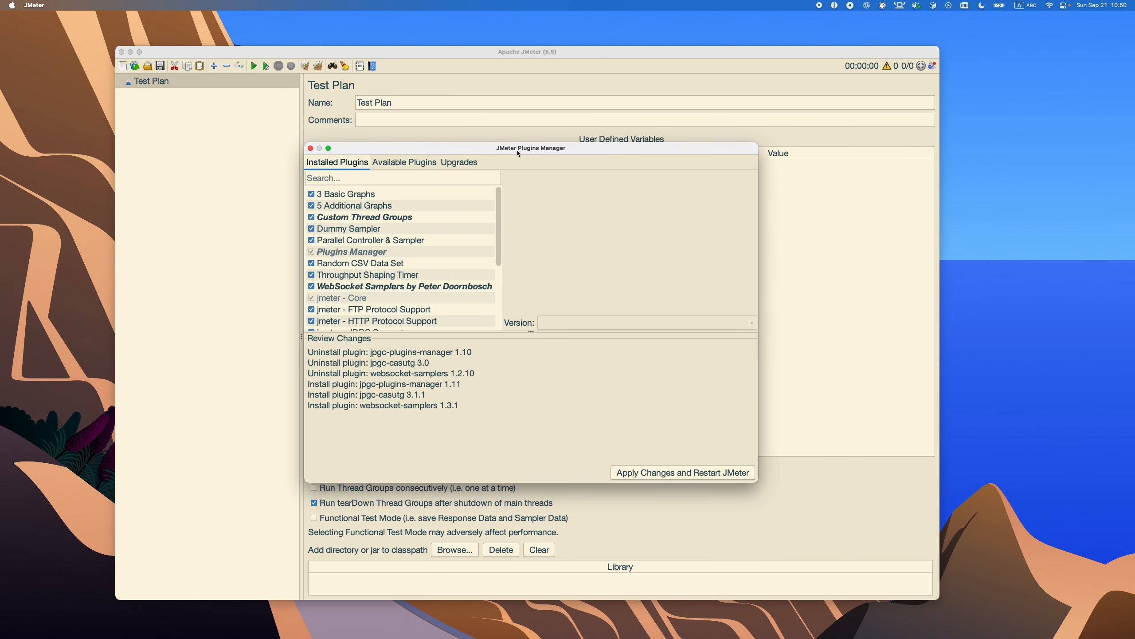
scroll(365, 205, down, 5)
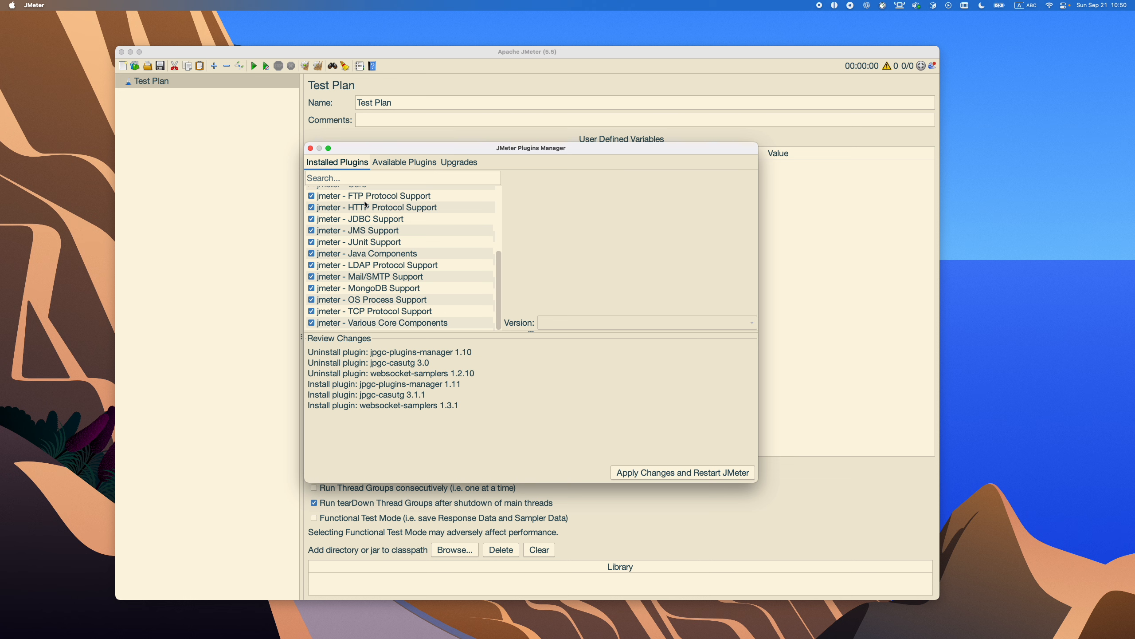
scroll(366, 205, up, 5)
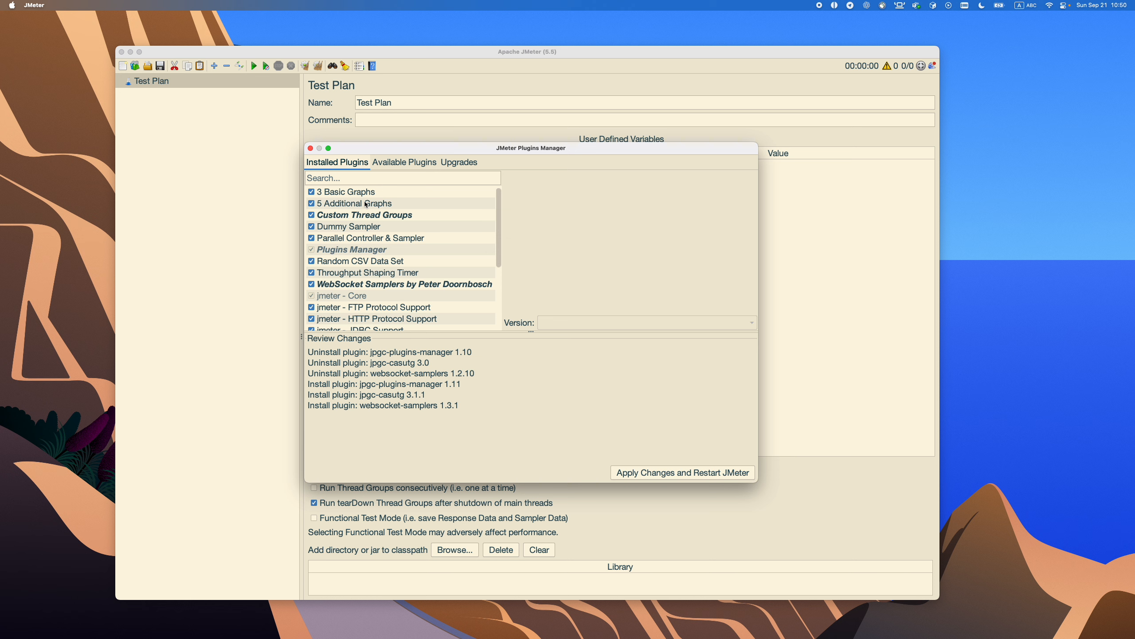
click(404, 162)
click(330, 163)
drag(757, 148, 878, 75)
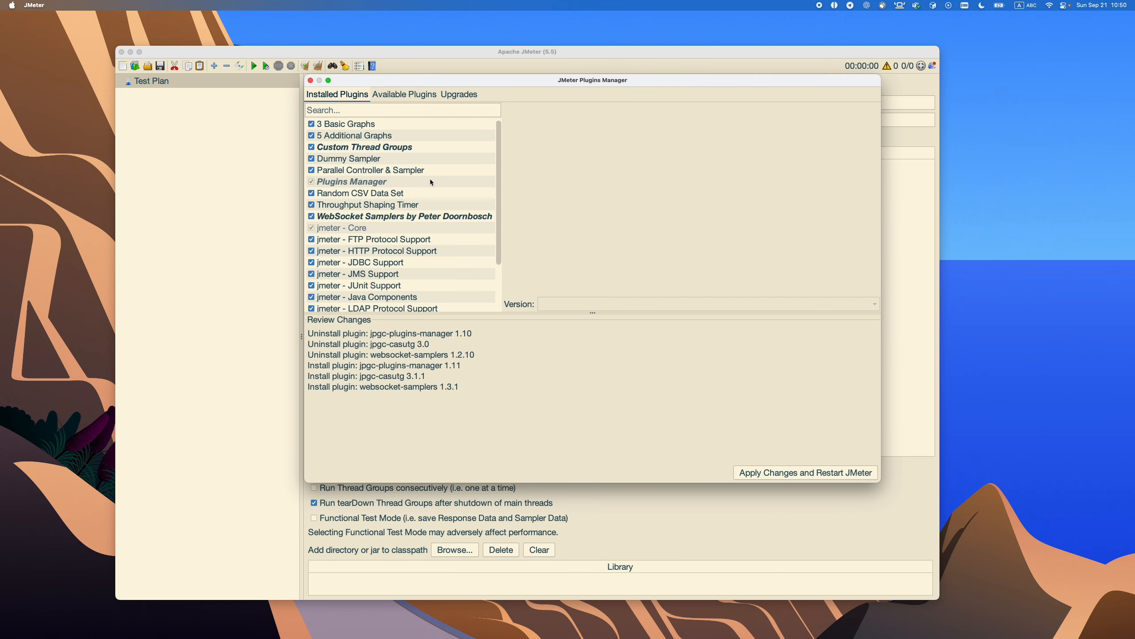
Switch to Finder, inspect the extras and lib/ext folders of apache-jmeter-5.6.3, and return to the Plugins Manager
key(ctrl+Left)
key(ctrl+Left)
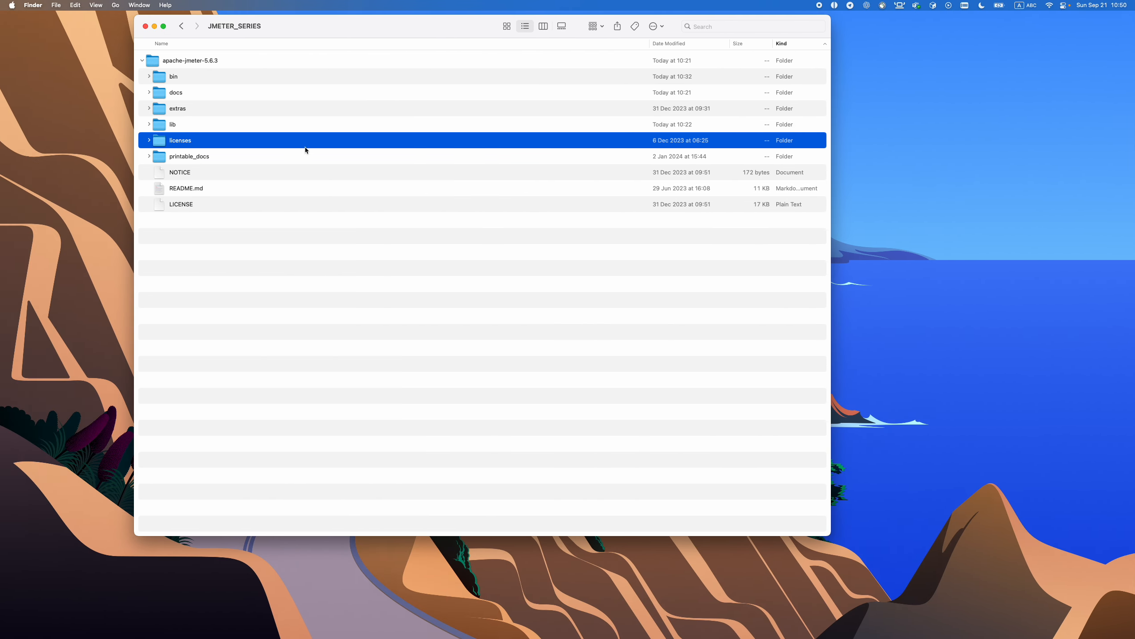
click(149, 108)
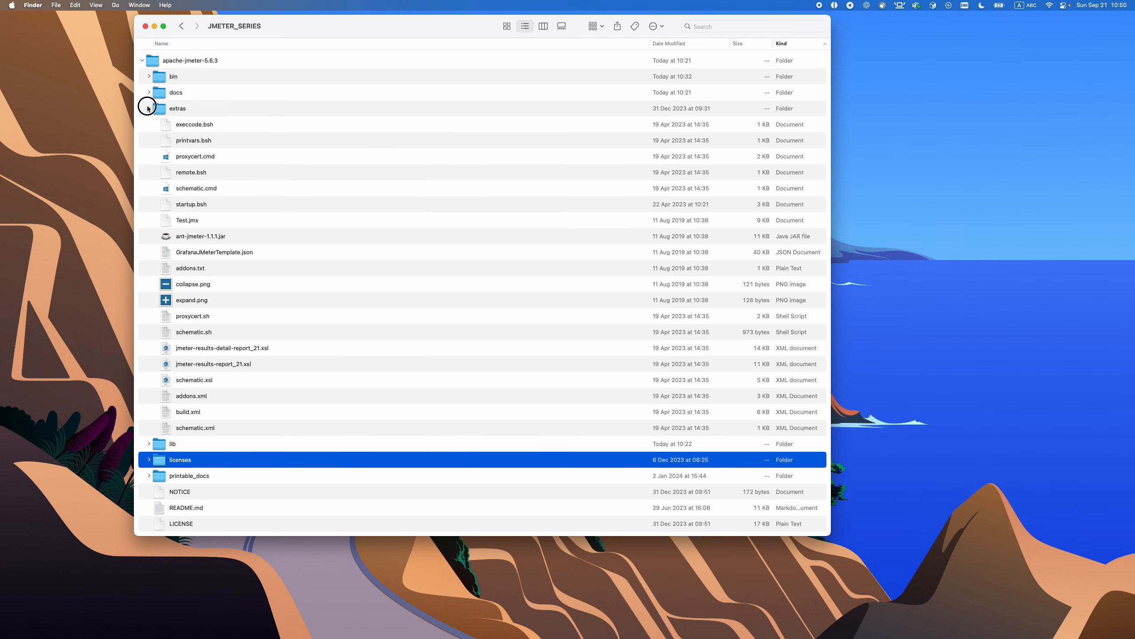
click(149, 108)
click(149, 123)
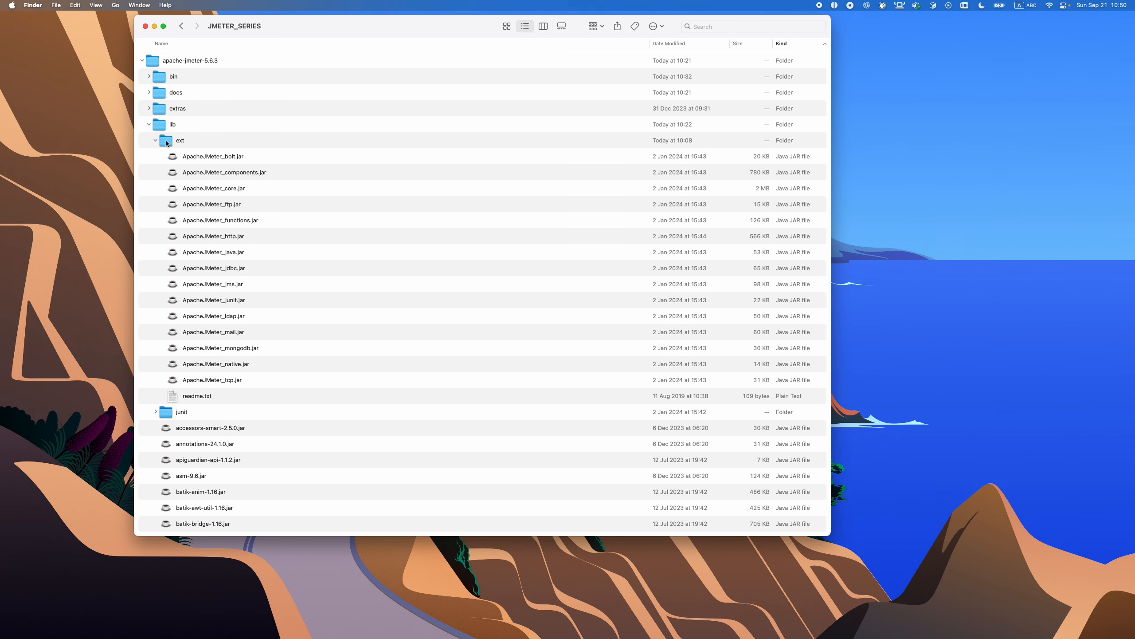
click(167, 142)
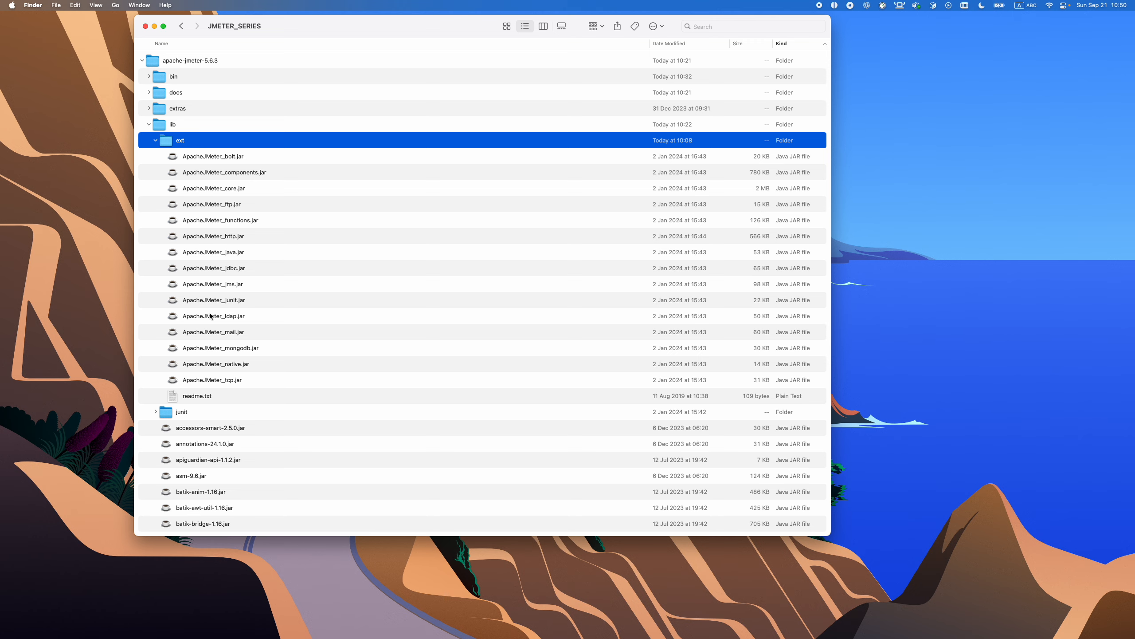
key(ctrl+Right)
key(ctrl+Right)
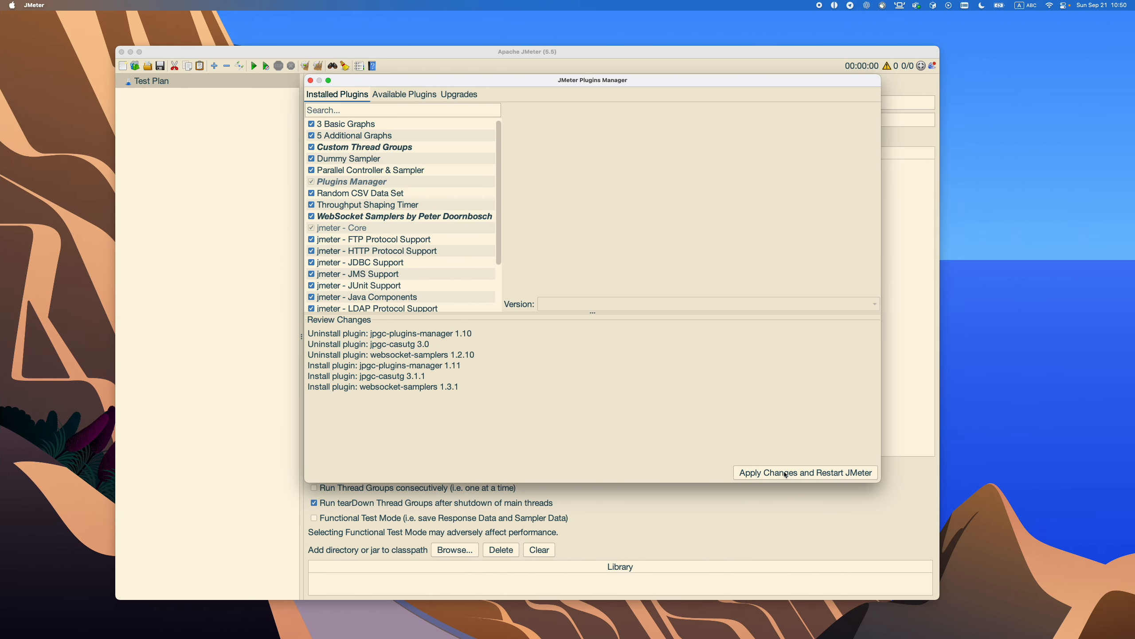
Examine the list of available plugins from AWS Support through the vdn@github tools, and view the plugins offered for upgrade
click(409, 96)
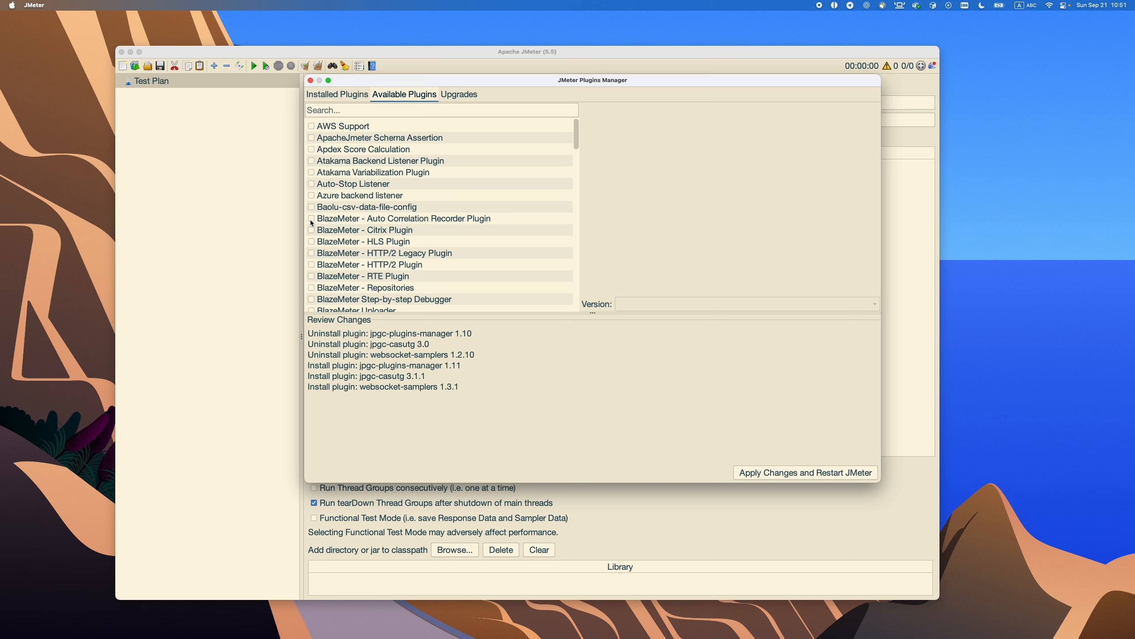
scroll(349, 231, down, 5)
scroll(348, 231, up, 2)
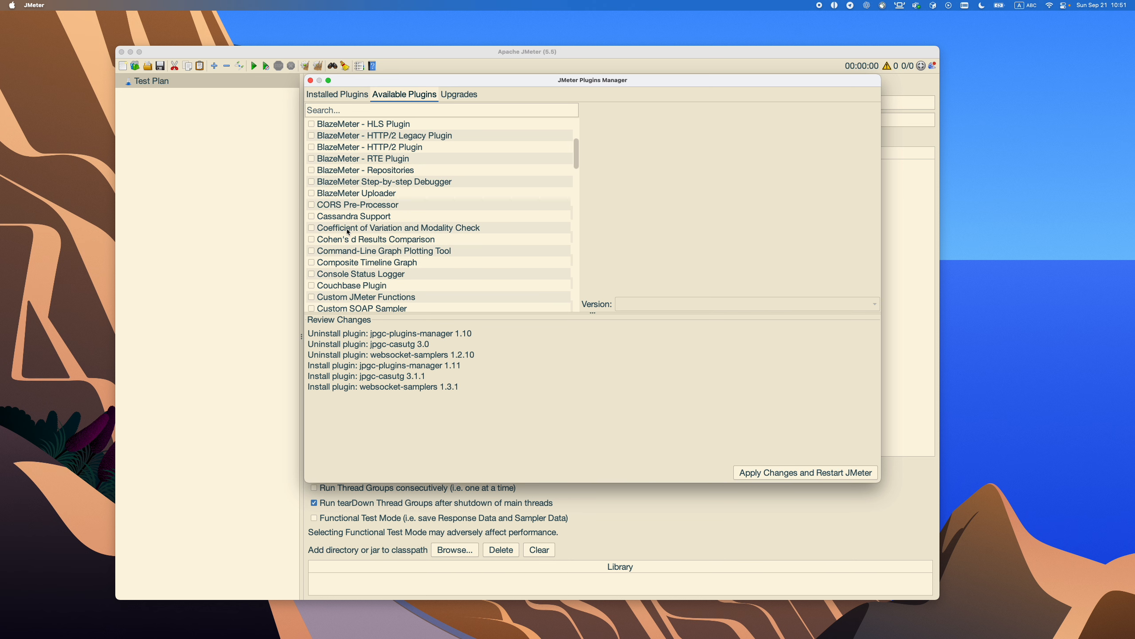
scroll(331, 290, down, 5)
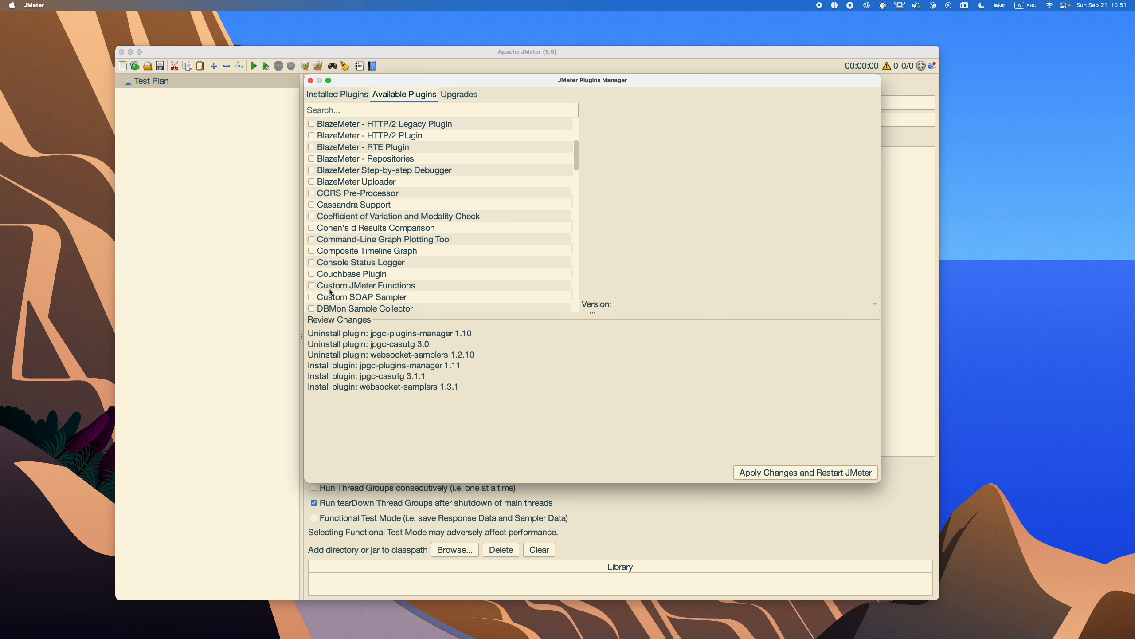
scroll(331, 291, down, 5)
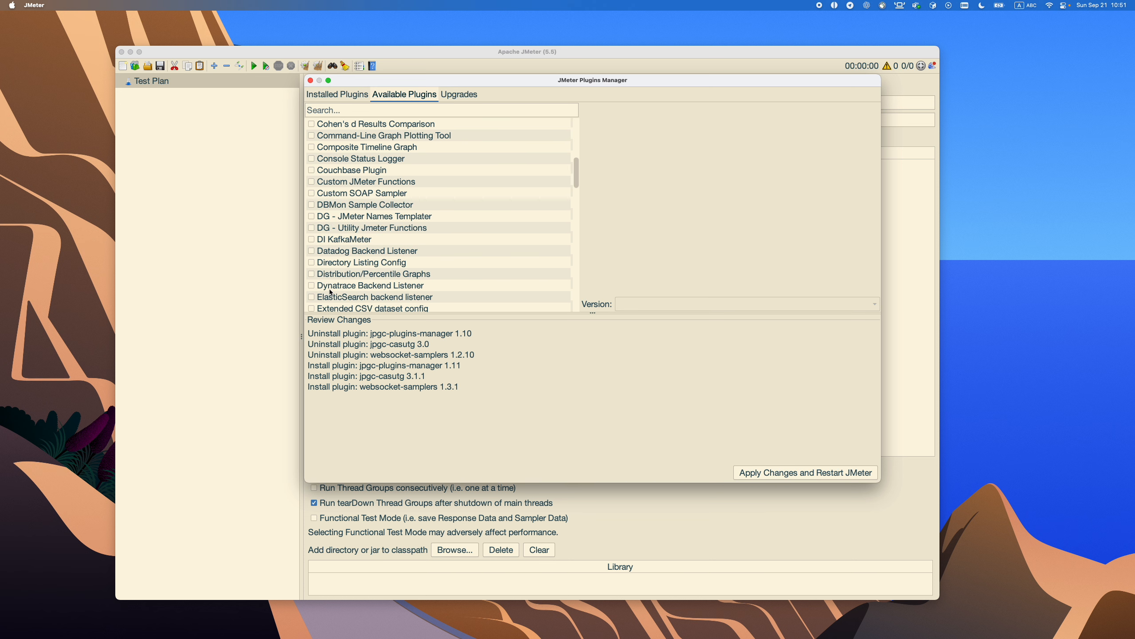
scroll(331, 292, down, 1)
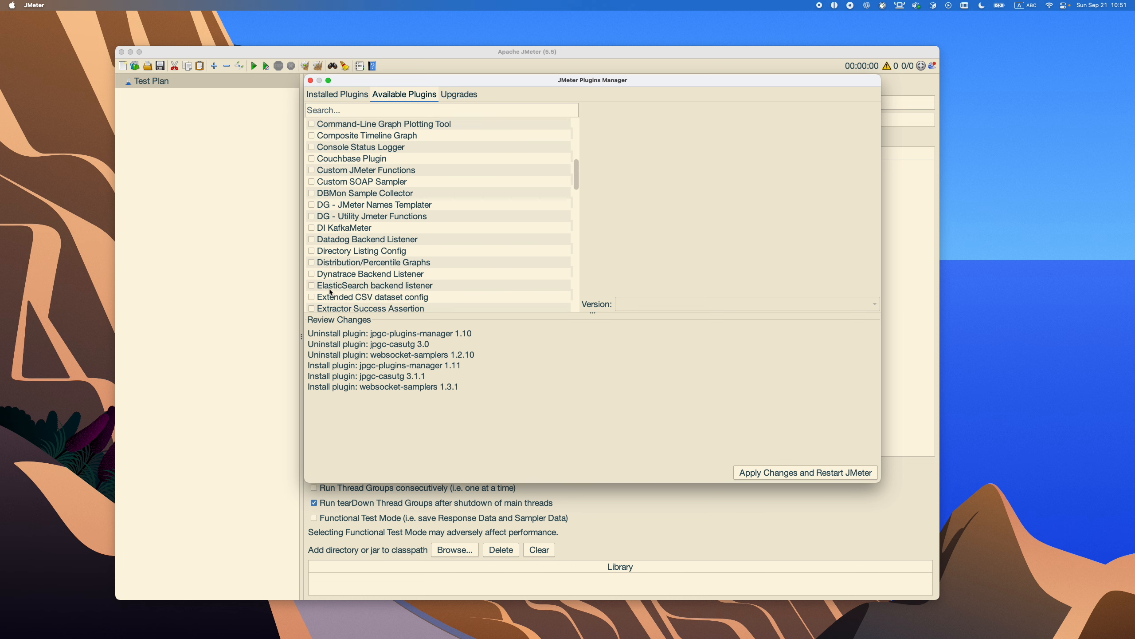
scroll(331, 291, down, 9)
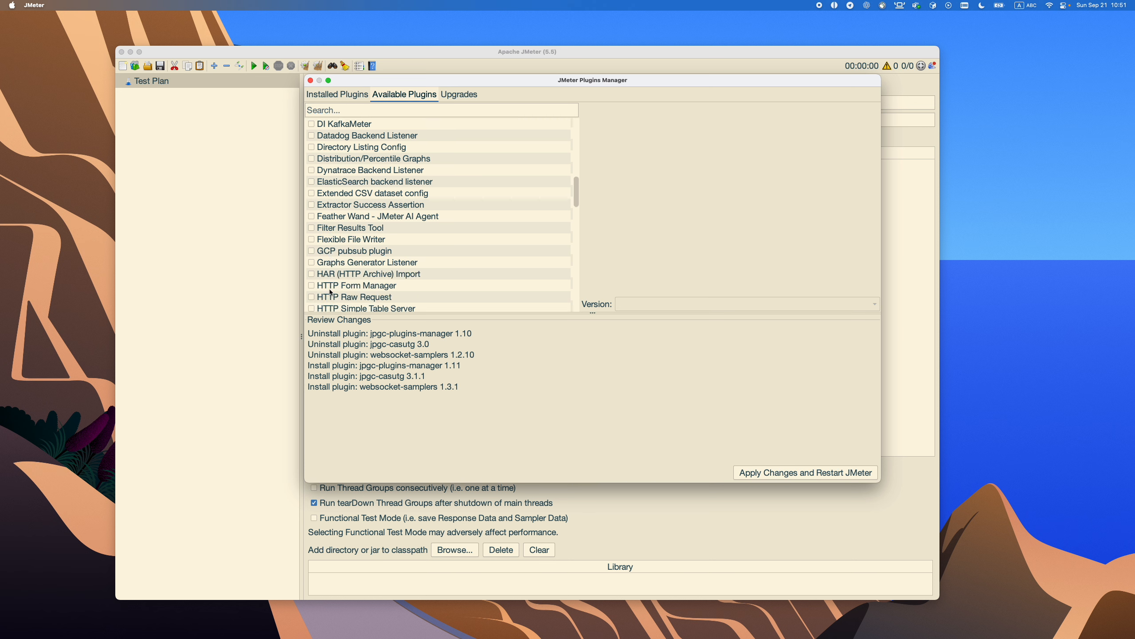
scroll(331, 292, down, 3)
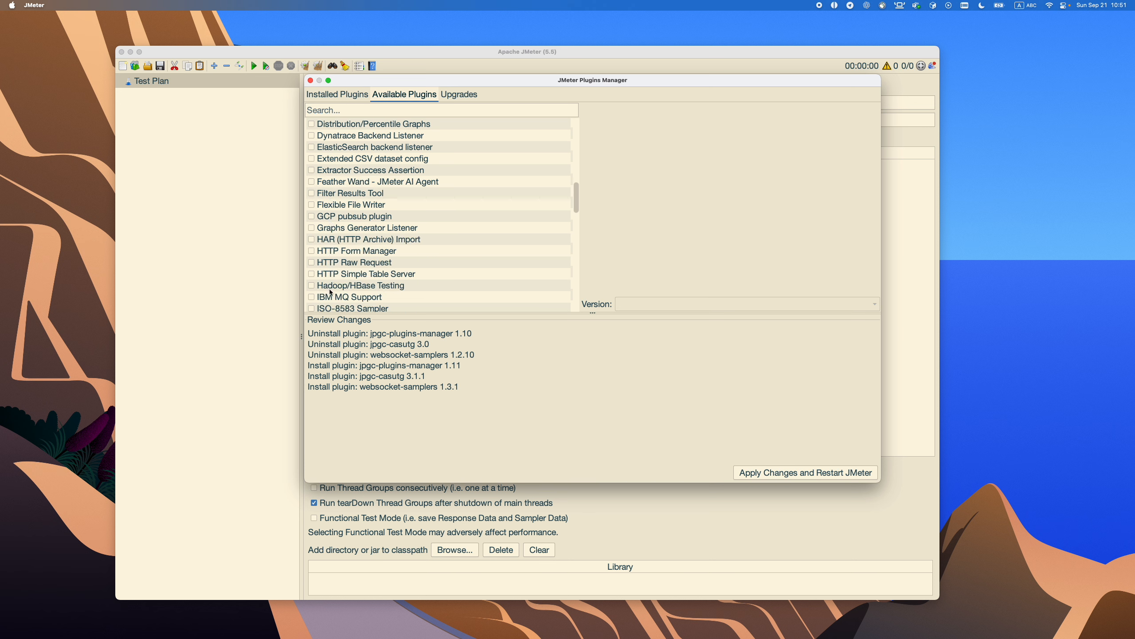
scroll(331, 291, down, 6)
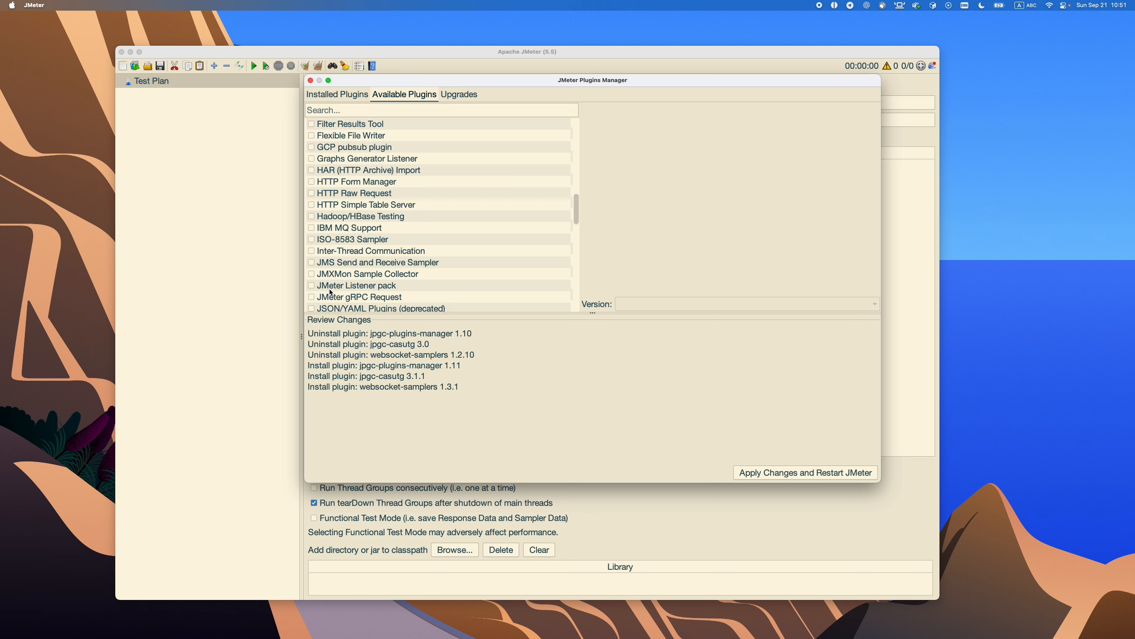
scroll(331, 291, down, 2)
scroll(331, 292, down, 9)
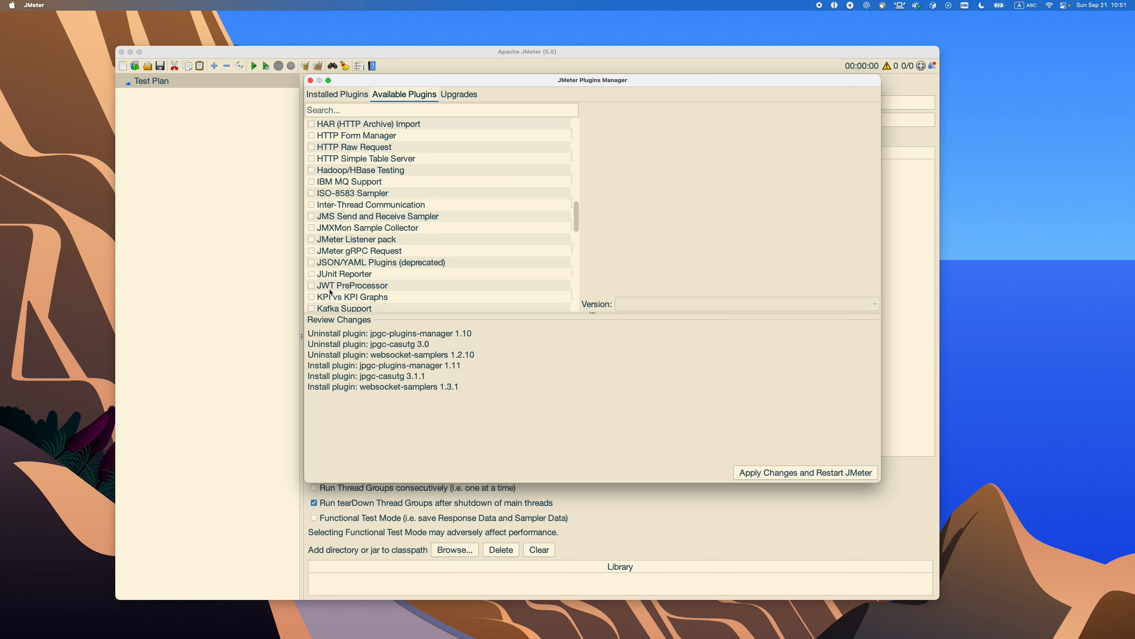
scroll(331, 291, down, 7)
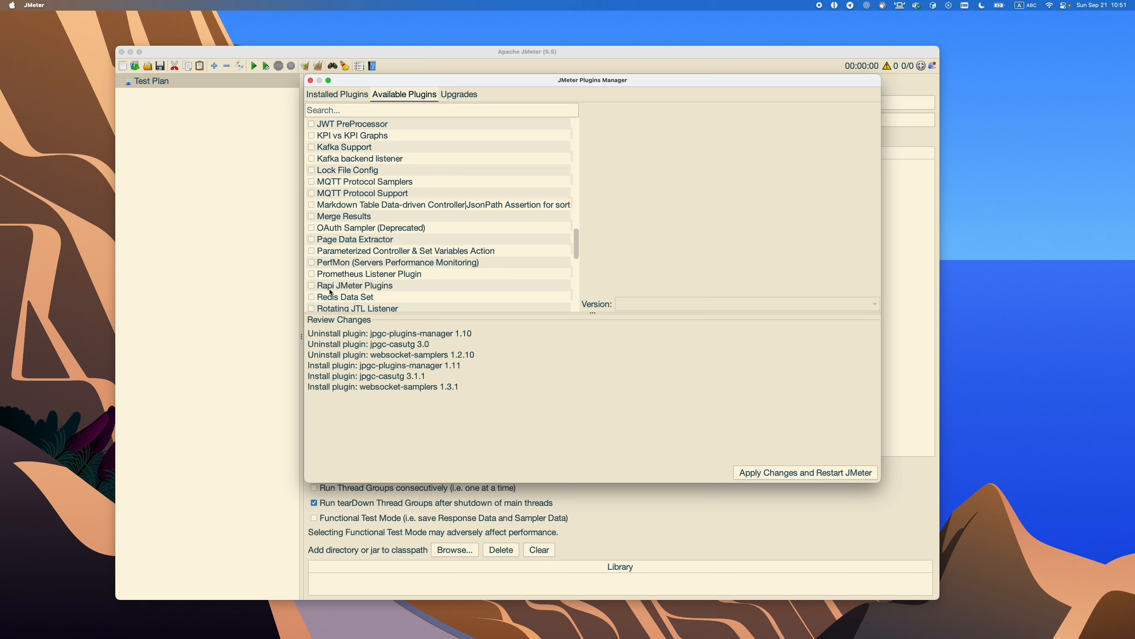
scroll(331, 291, down, 7)
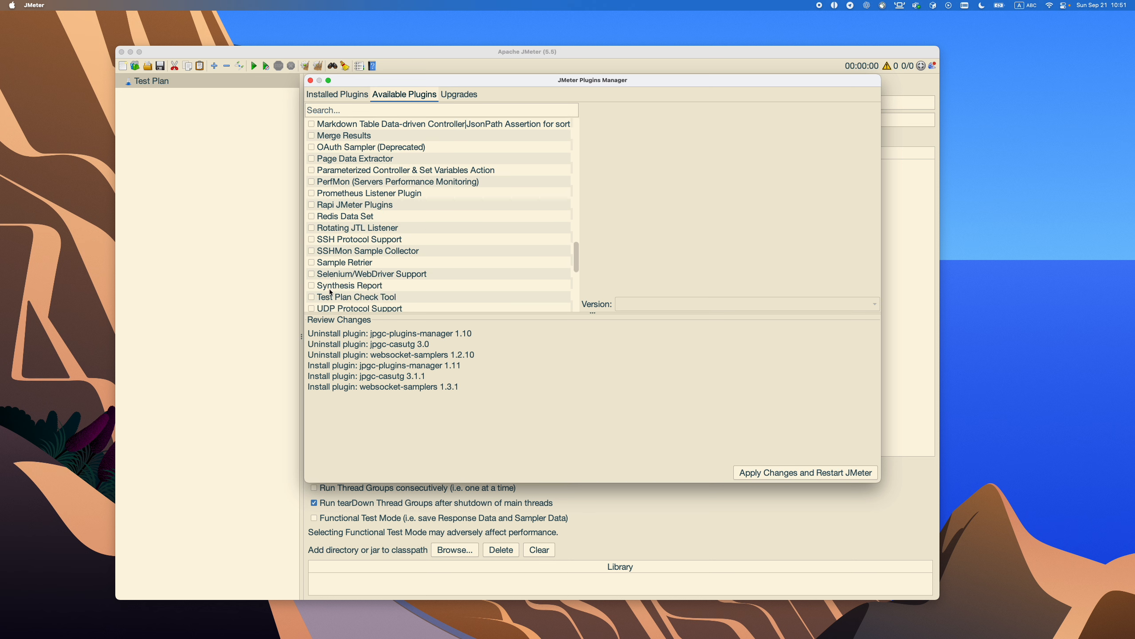
scroll(331, 291, down, 8)
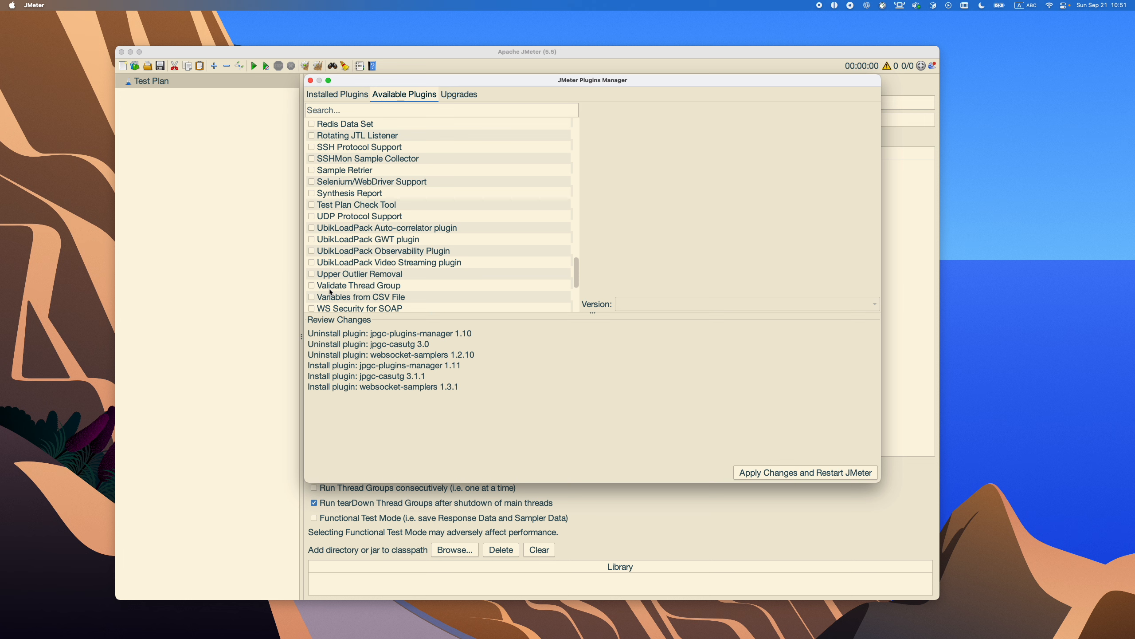
scroll(331, 291, down, 9)
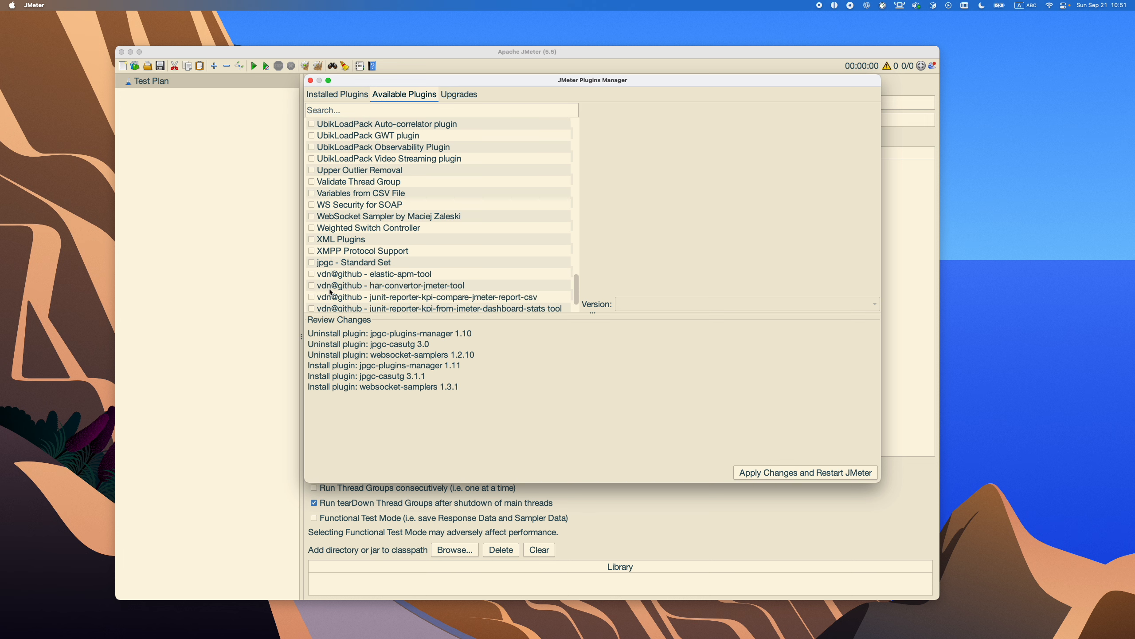
scroll(331, 291, down, 3)
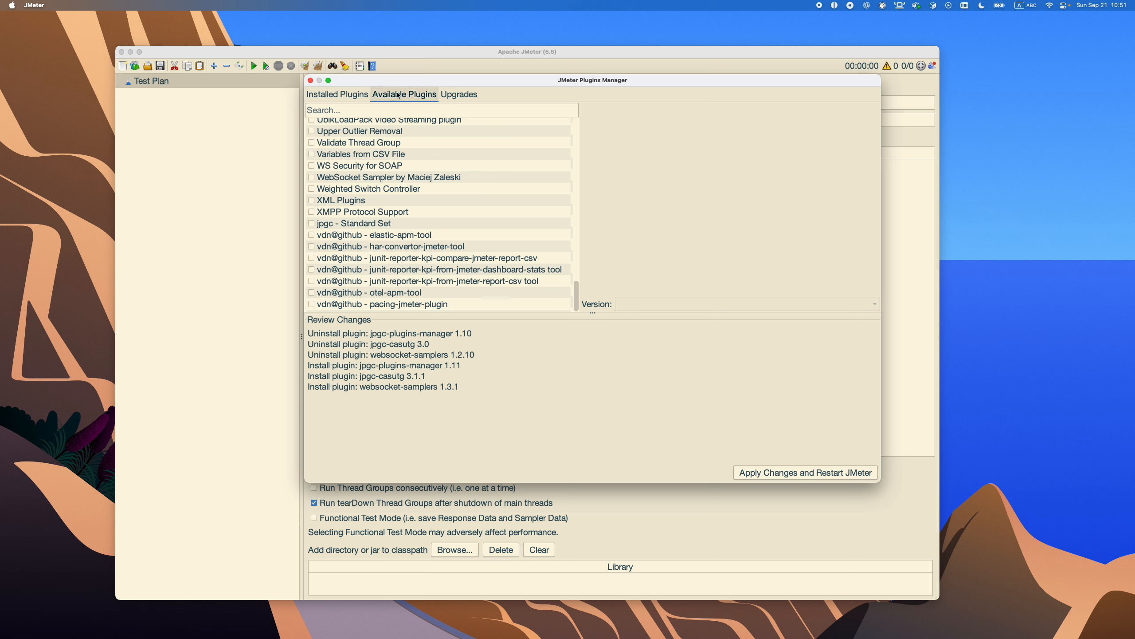
click(454, 95)
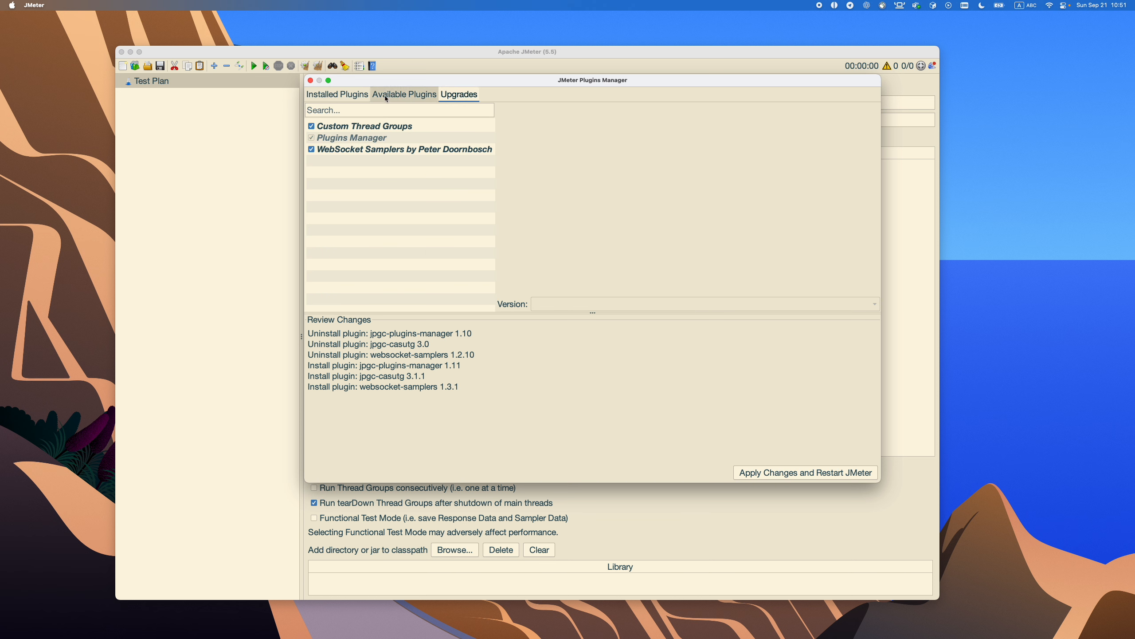
Review the installed plugins and the end of the available plugins list, and close the Plugins Manager without applying changes
click(346, 95)
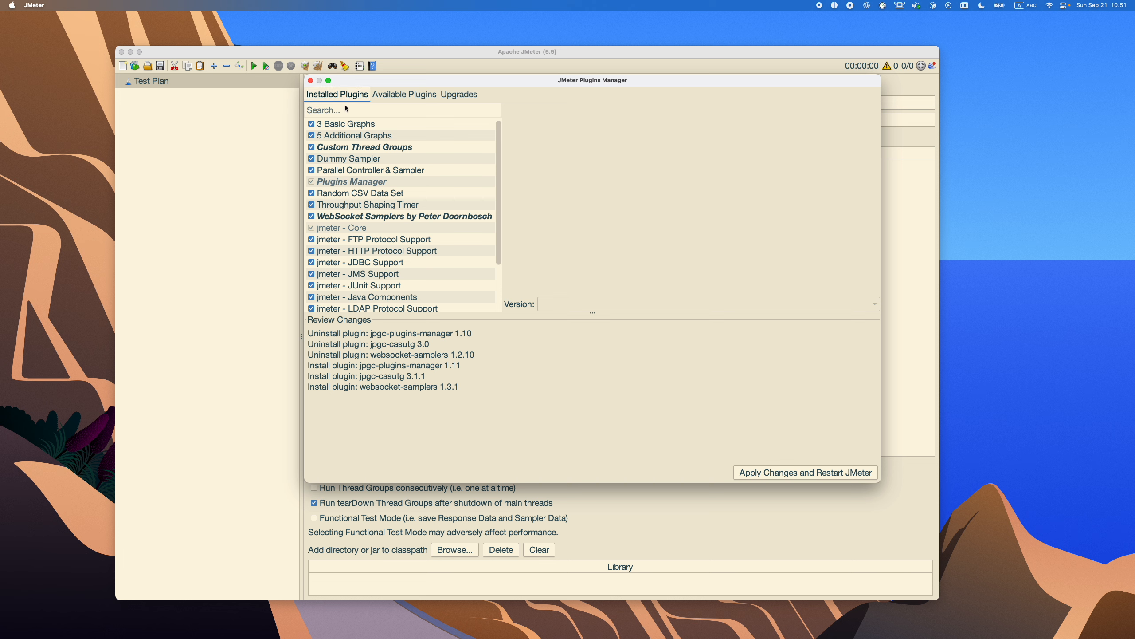
click(405, 94)
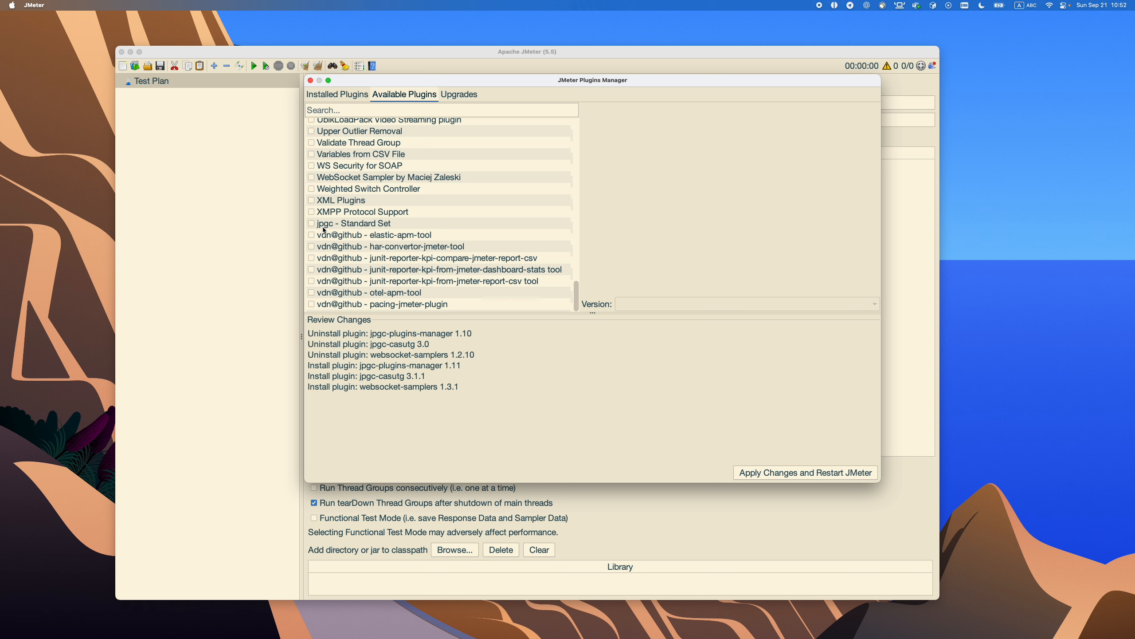
click(310, 80)
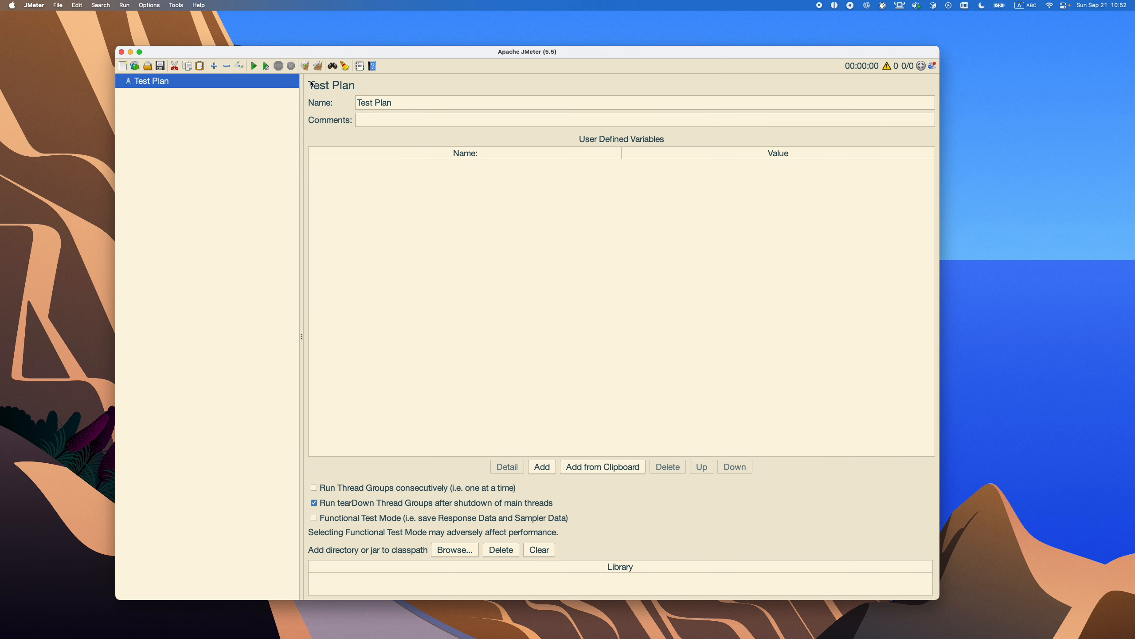
Add a standard Thread Group to the Test Plan
right_click(144, 88)
mouse_move(159, 93)
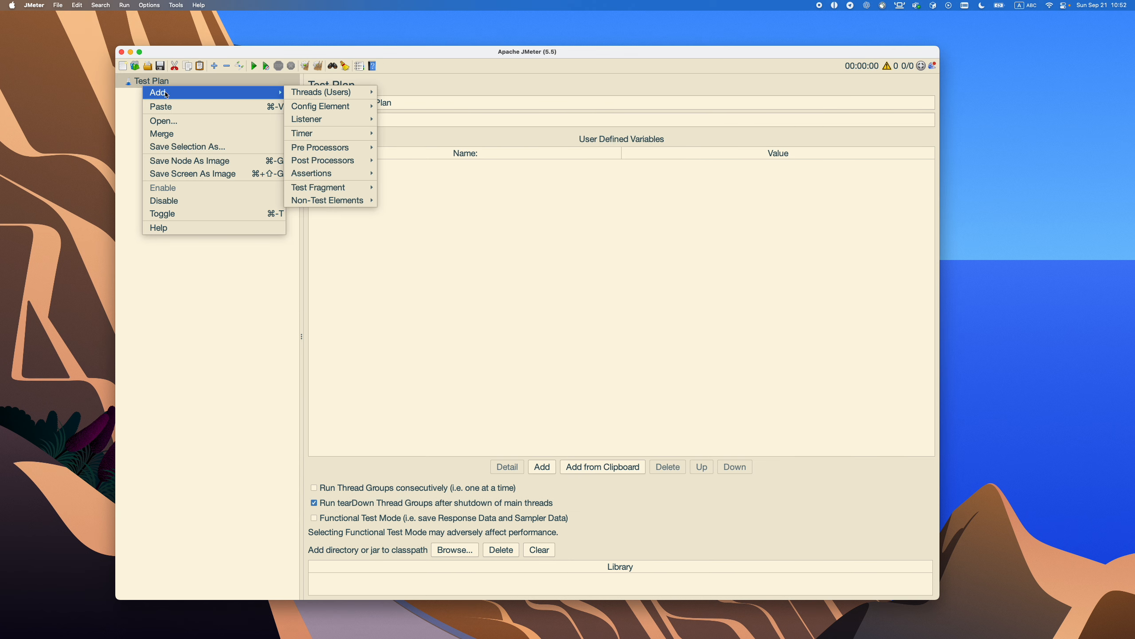
mouse_move(315, 93)
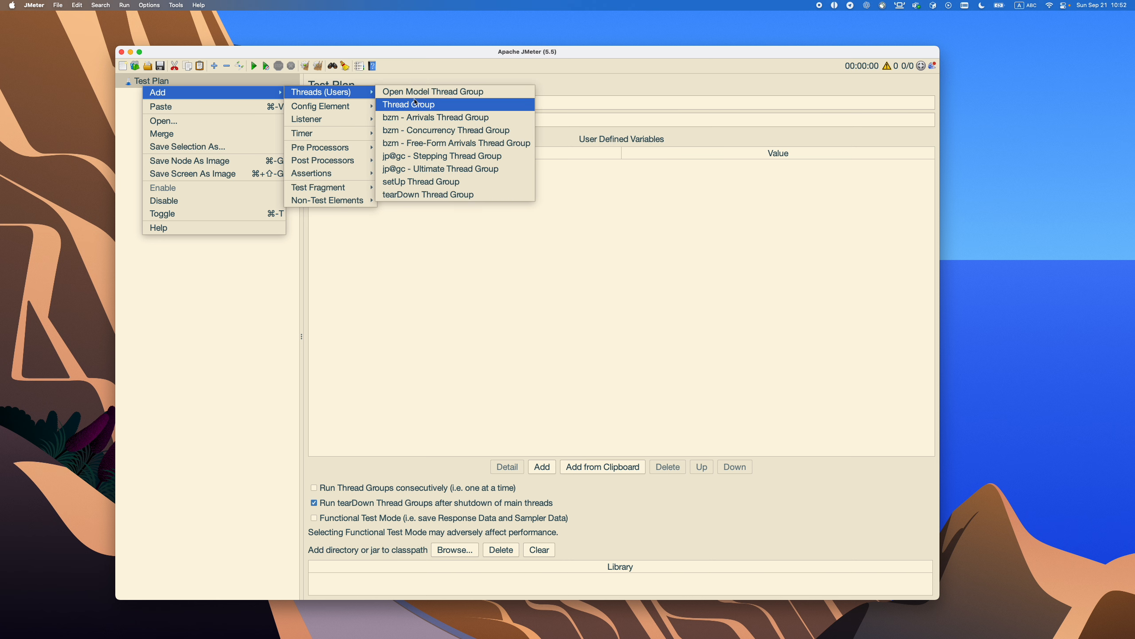
click(417, 107)
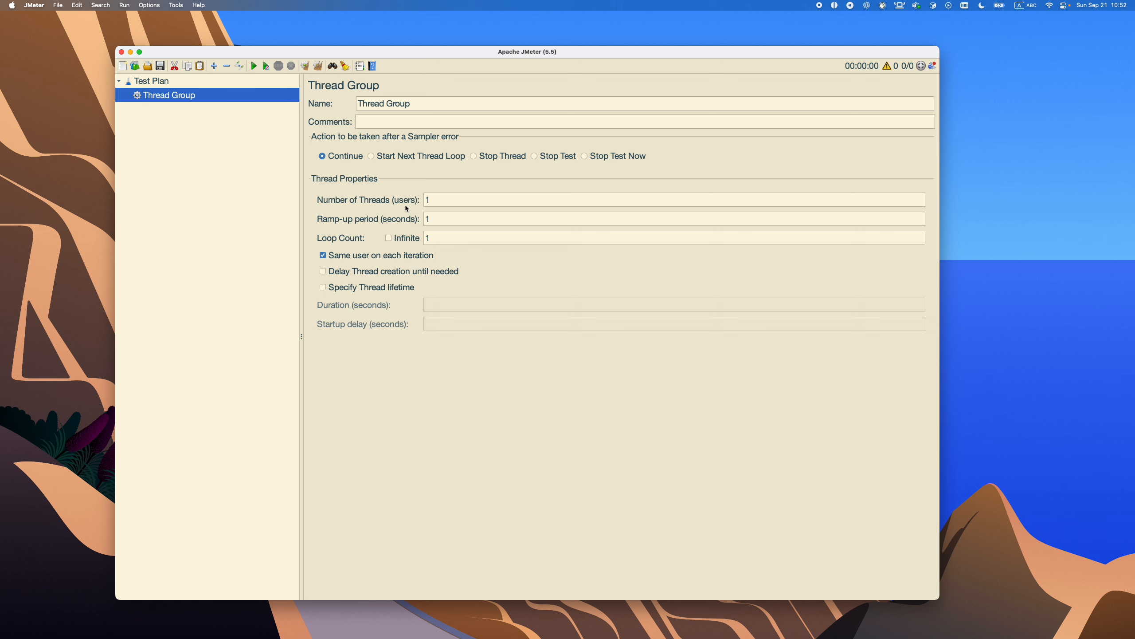
Add a Debug Sampler to the Thread Group
right_click(168, 100)
mouse_move(308, 107)
mouse_move(344, 109)
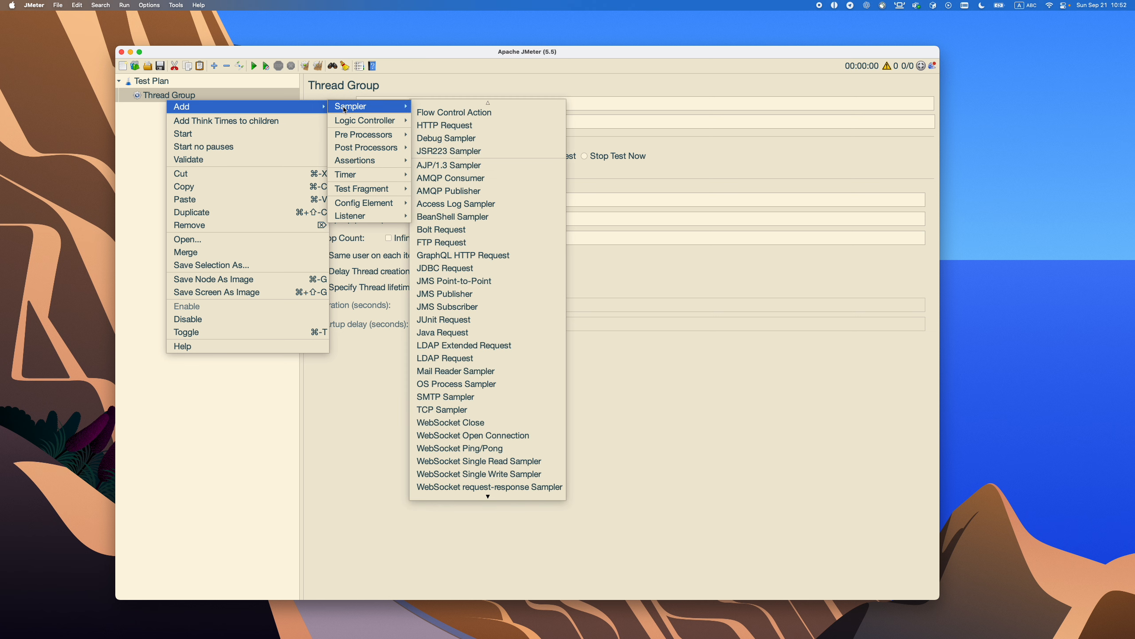
click(478, 139)
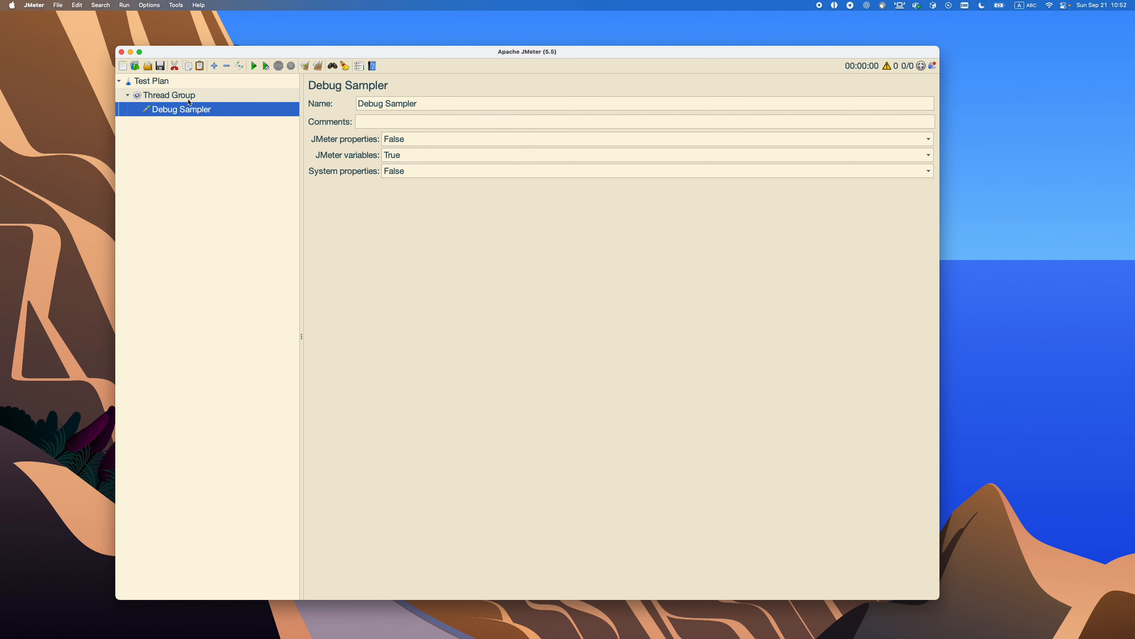
Add an Aggregate Report listener to the Thread Group
click(190, 99)
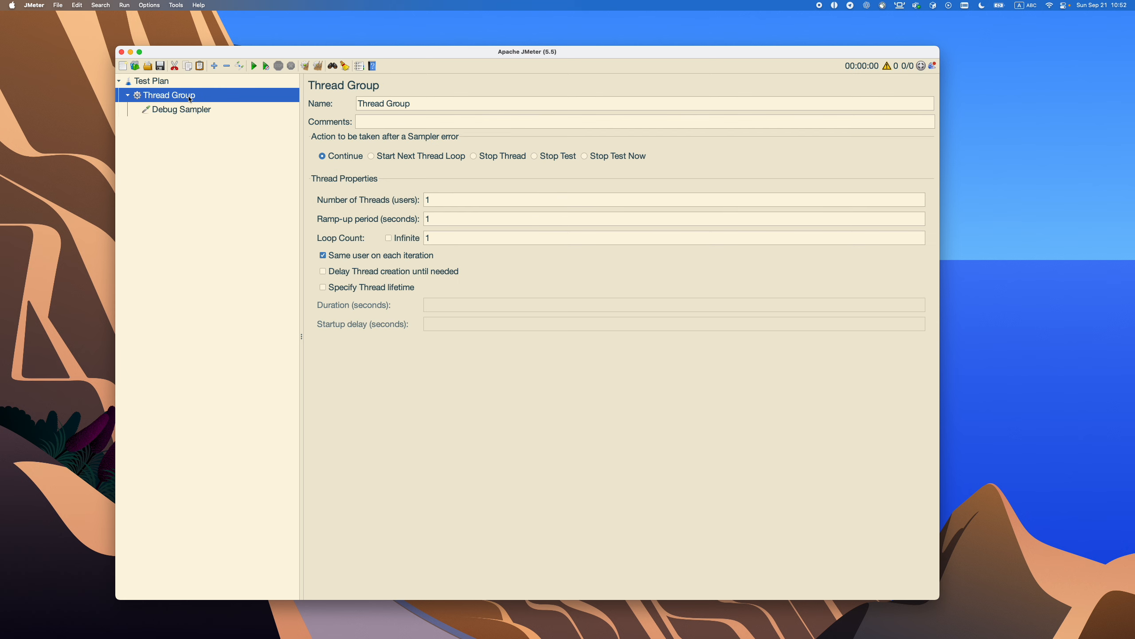
right_click(183, 101)
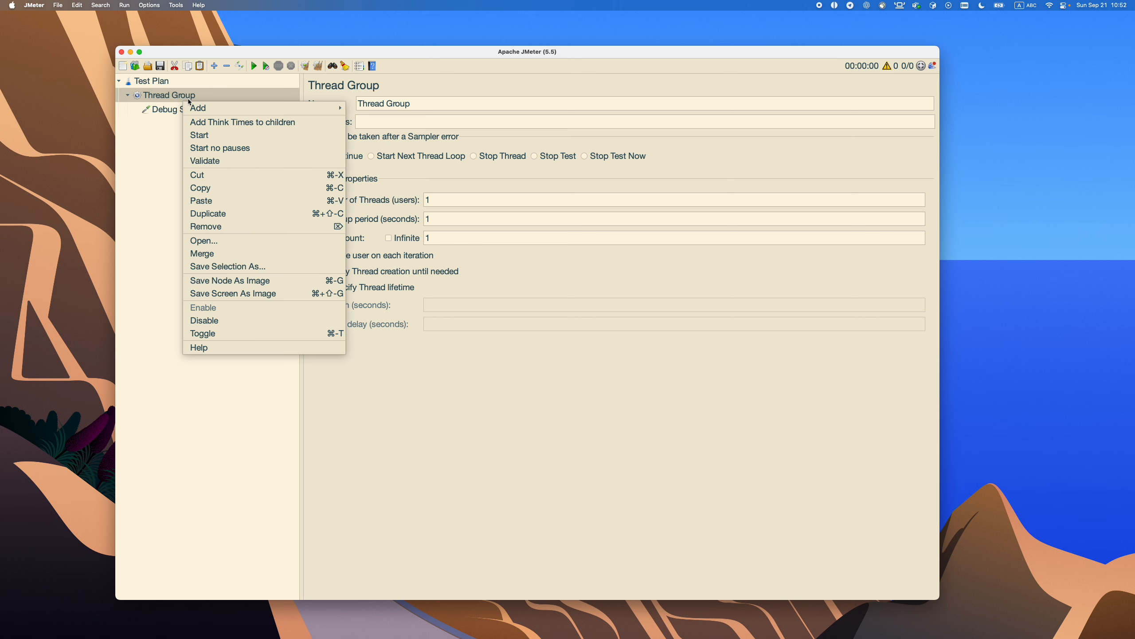
mouse_move(208, 108)
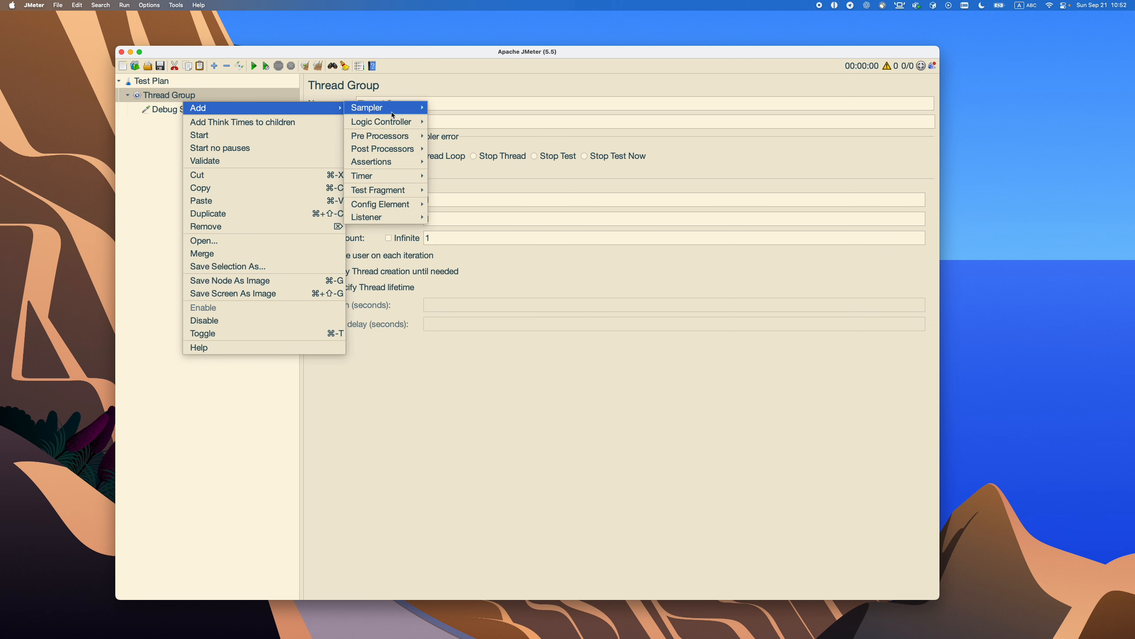
mouse_move(385, 216)
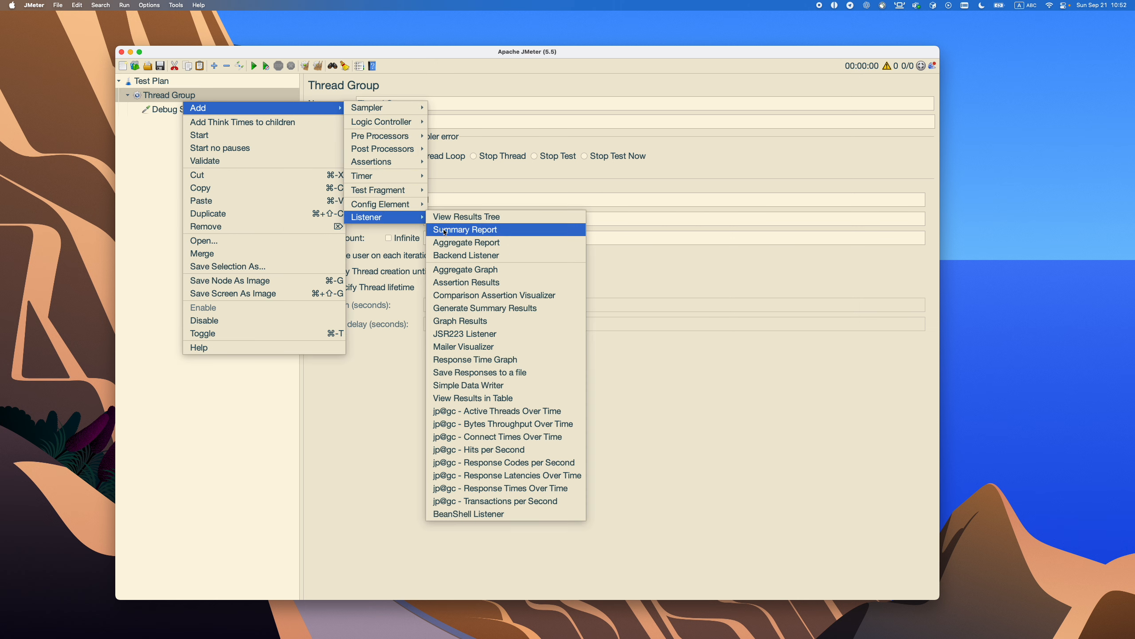
click(468, 243)
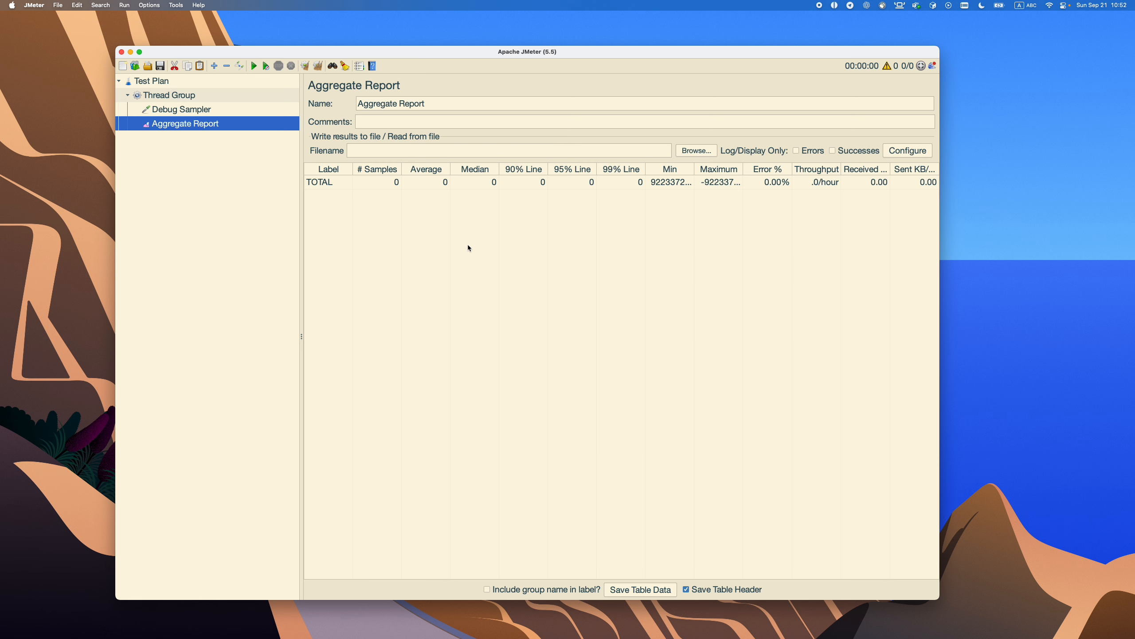
Set the Thread Group's number of threads (users) to 10
click(171, 96)
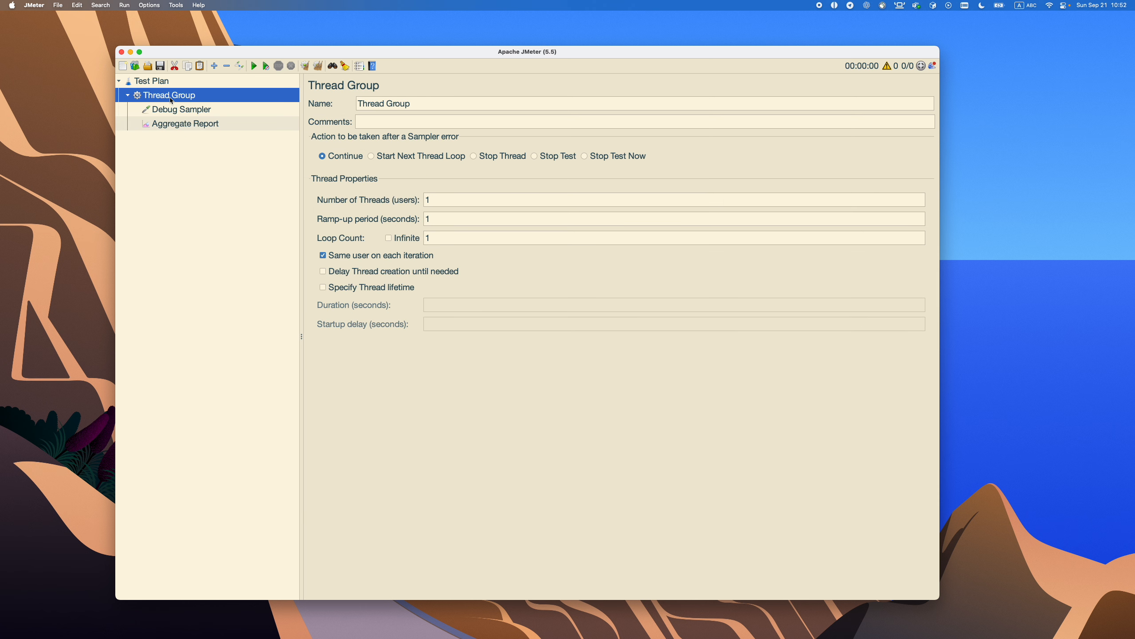
click(431, 200)
text(0)
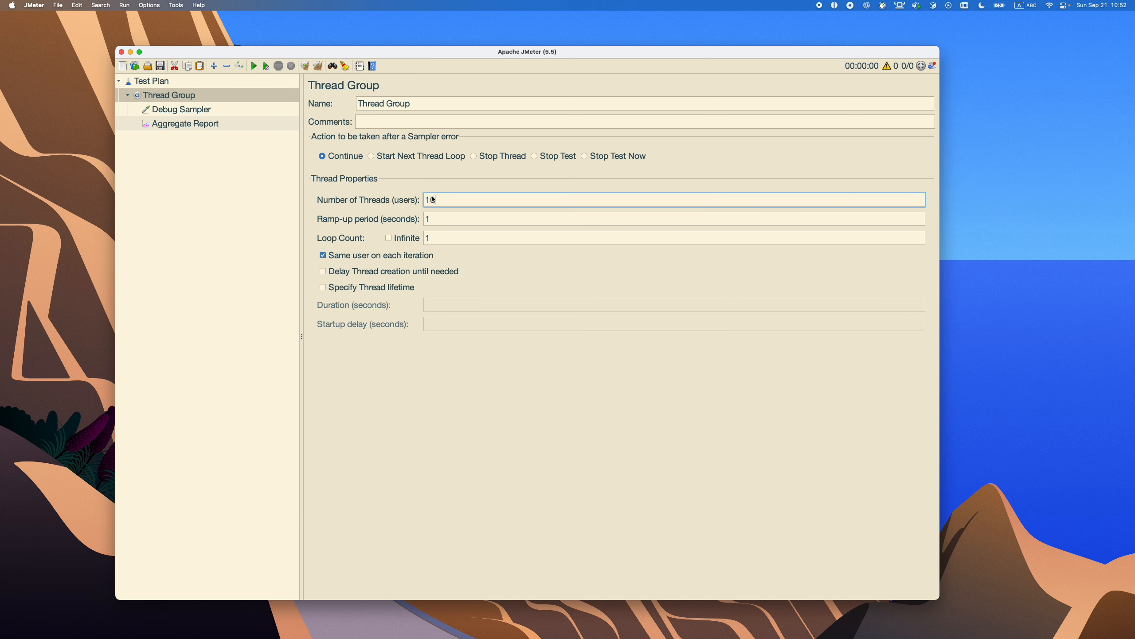
Save the test plan as 01_Video.jmx in the JMETER_SERIES folder, two levels above bin
click(160, 67)
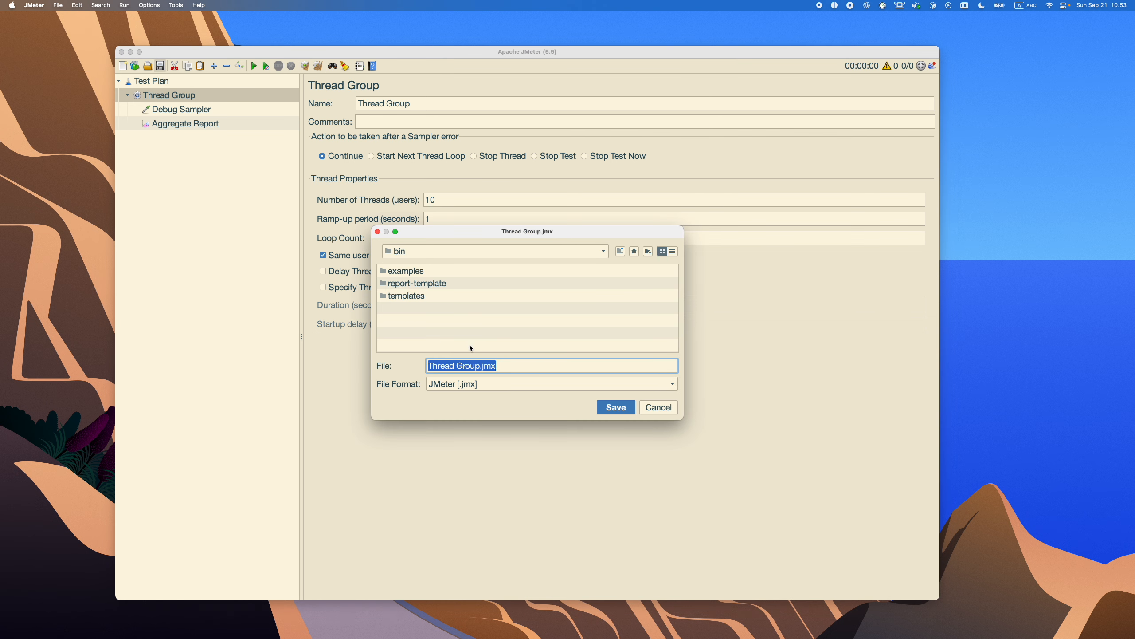
click(621, 252)
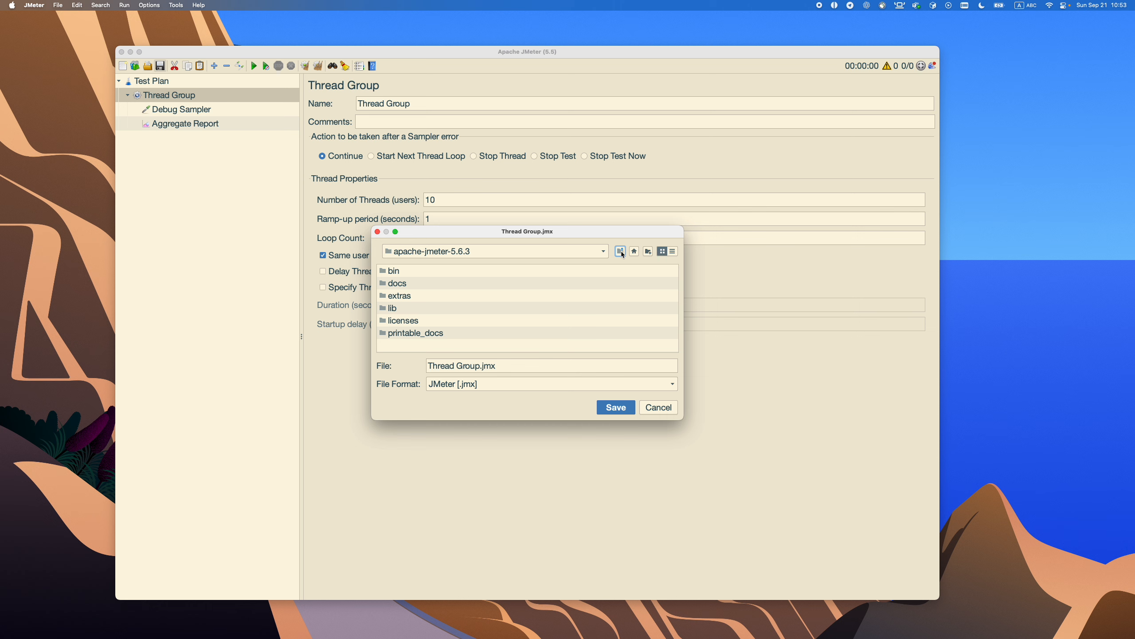
click(621, 251)
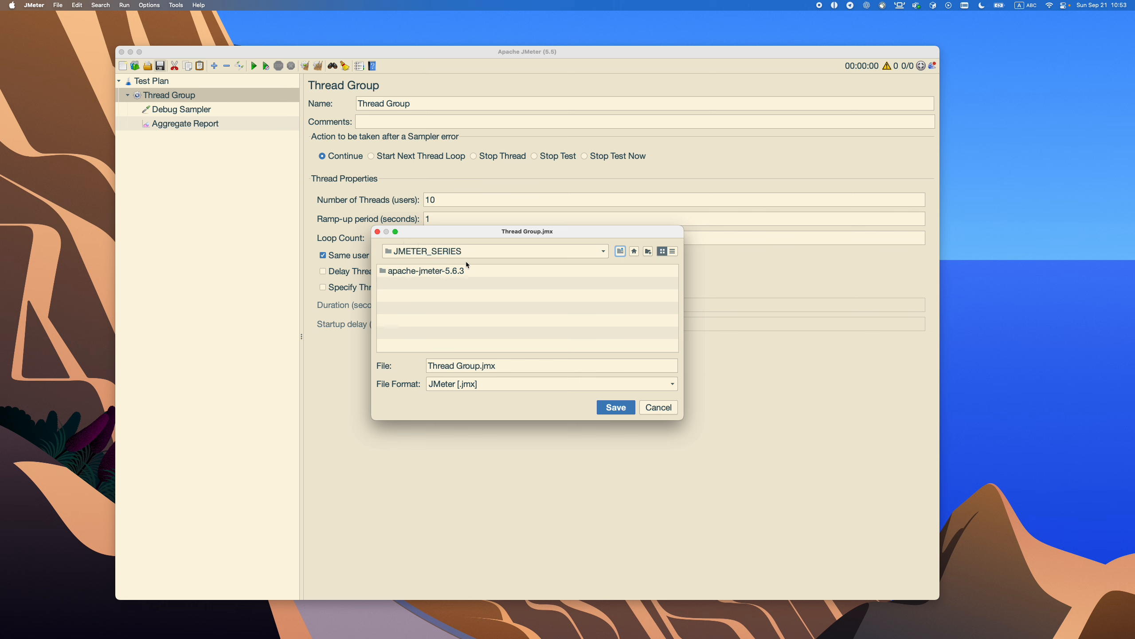
click(479, 366)
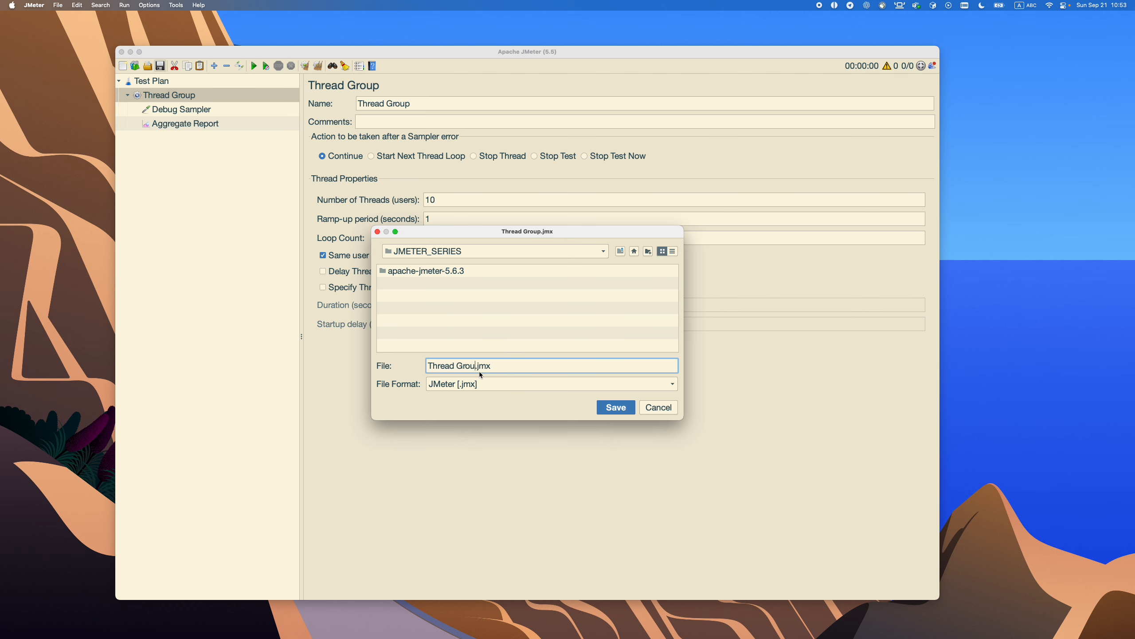
key(BackSpace)
key(BackSpace)
key(BackSpace)
key(BackSpace)
key(BackSpace)
key(BackSpace)
key(BackSpace)
text(0)
key(BackSpace)
text(01_)
key(Return)
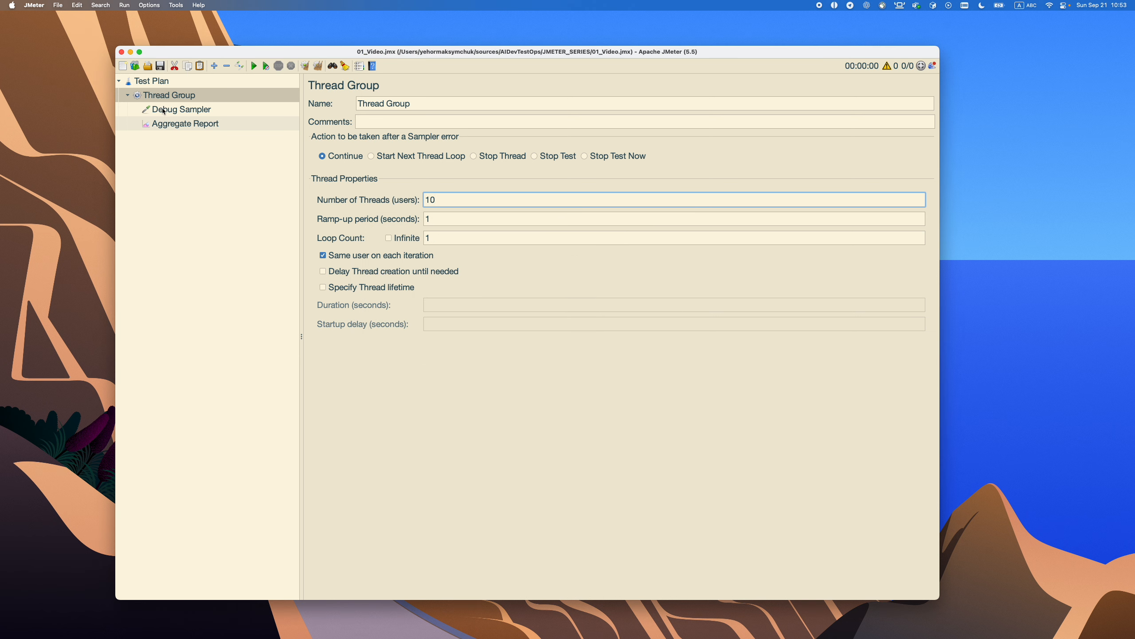
Run the test and examine the Debug Sampler's results in the Aggregate Report
click(253, 67)
click(209, 127)
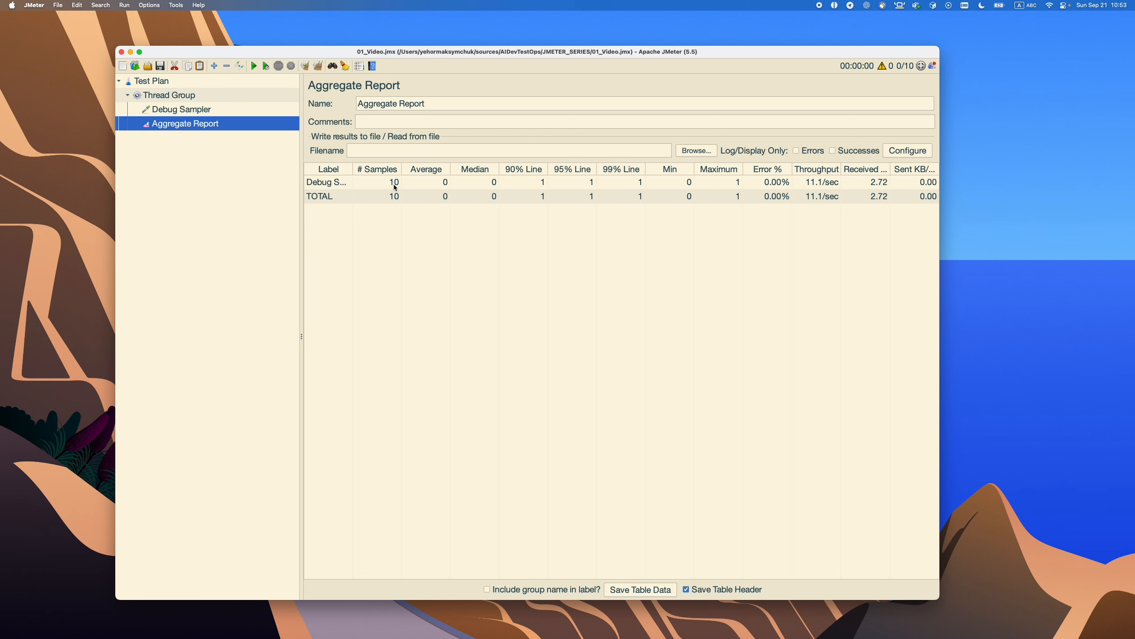
click(188, 109)
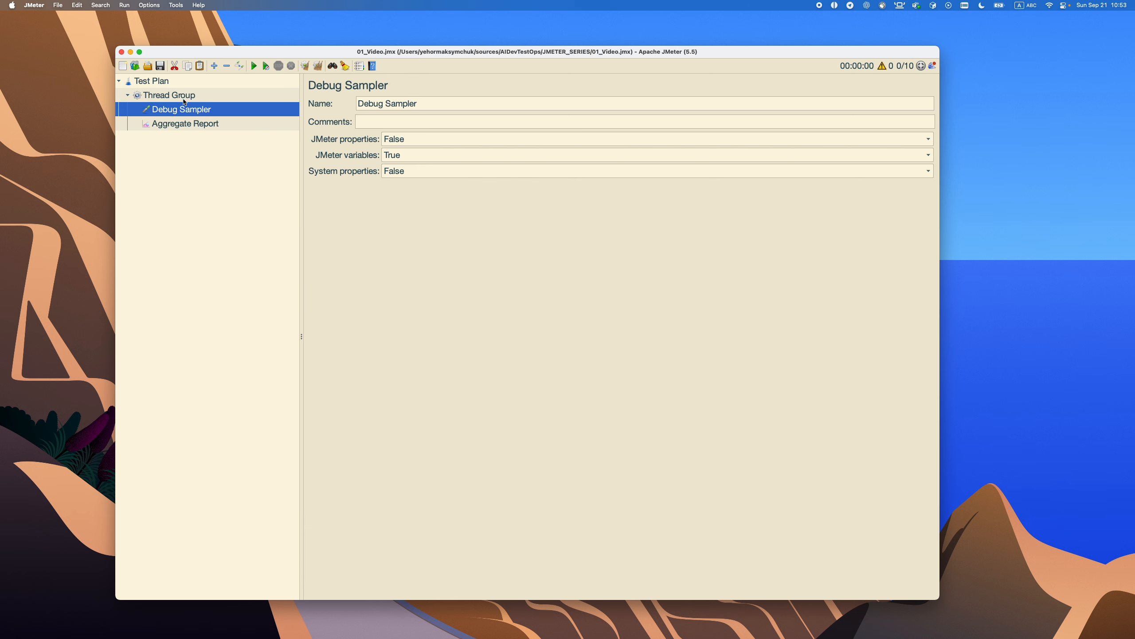
Set the Thread Group's ramp-up period to 5 seconds and rerun the test with a cleared Aggregate Report
click(183, 98)
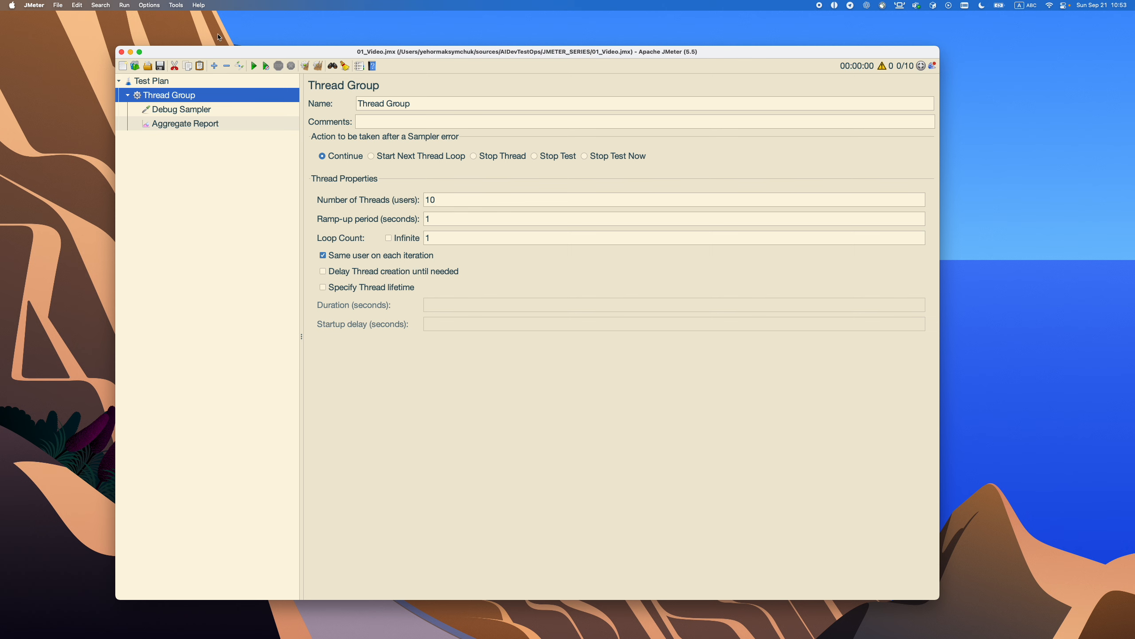
click(253, 65)
click(442, 221)
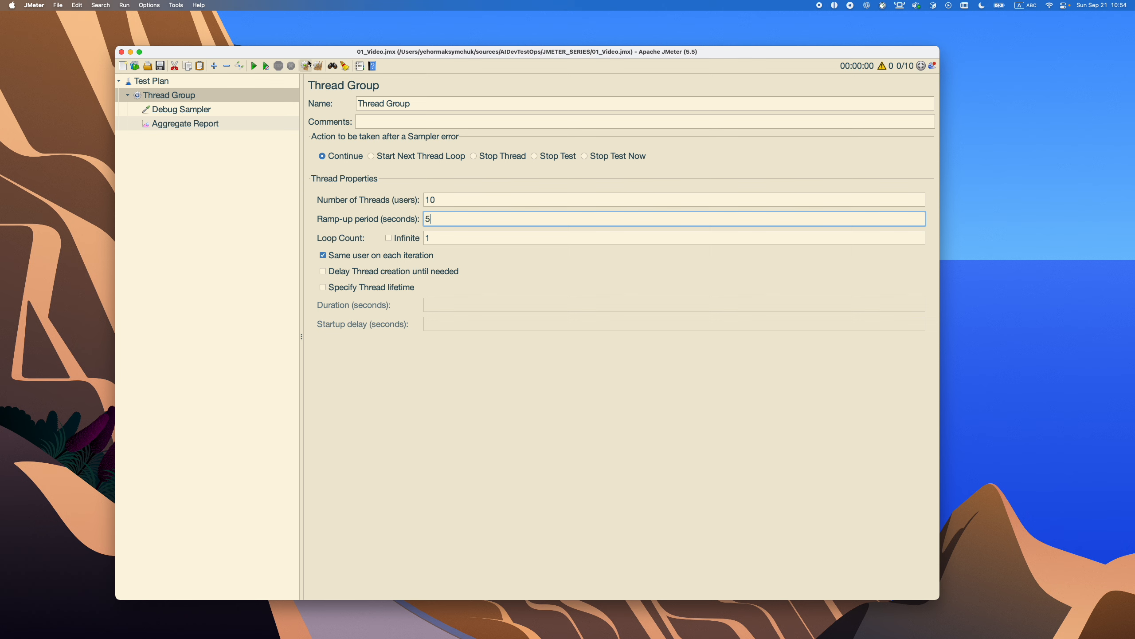
click(206, 127)
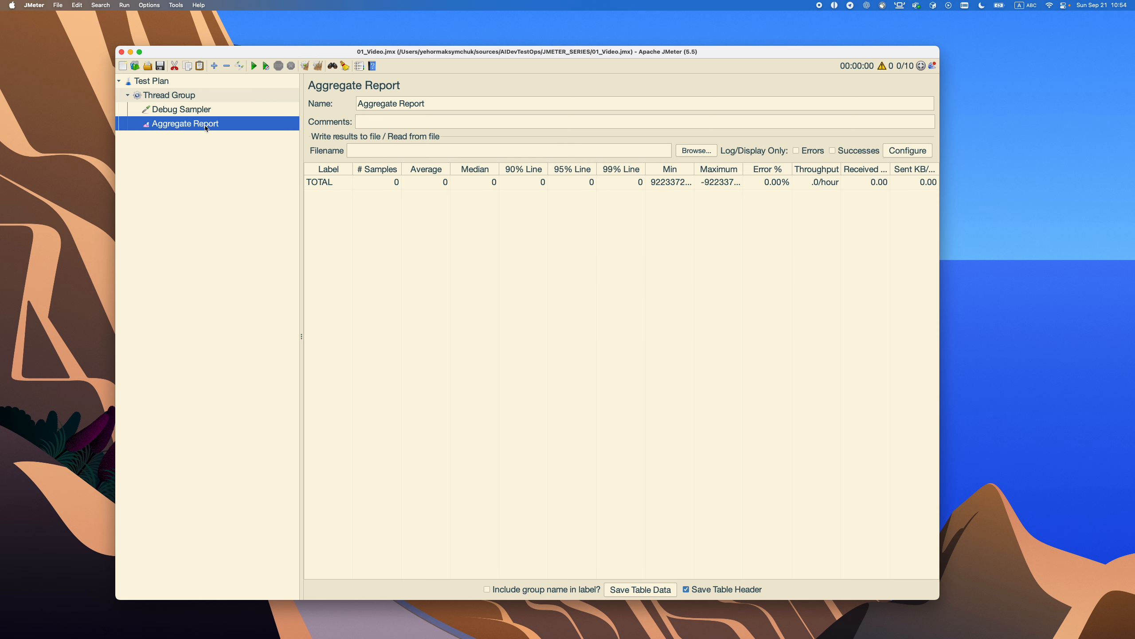
click(253, 66)
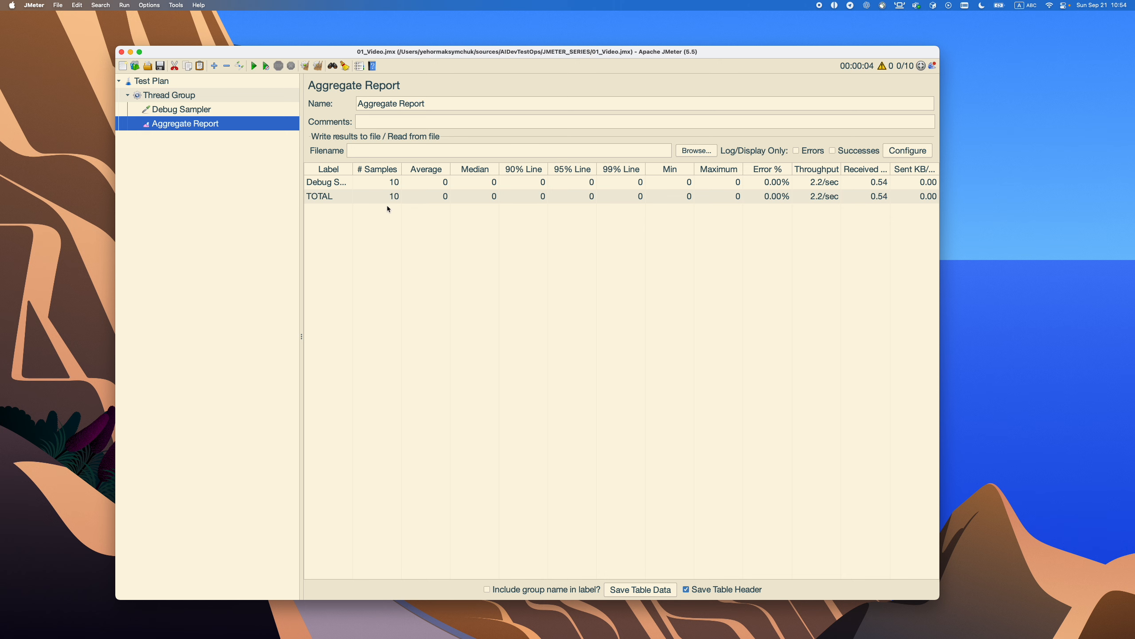
Review the Thread Group and Debug Sampler settings, and add an HTTP Request sampler to the Thread Group
click(169, 98)
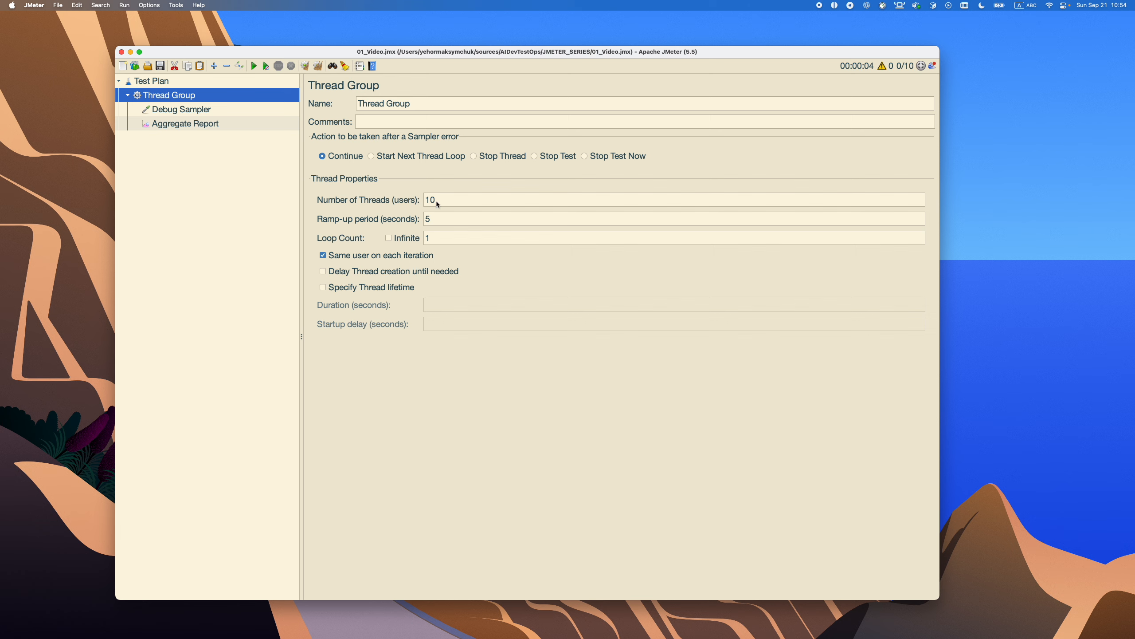
click(188, 112)
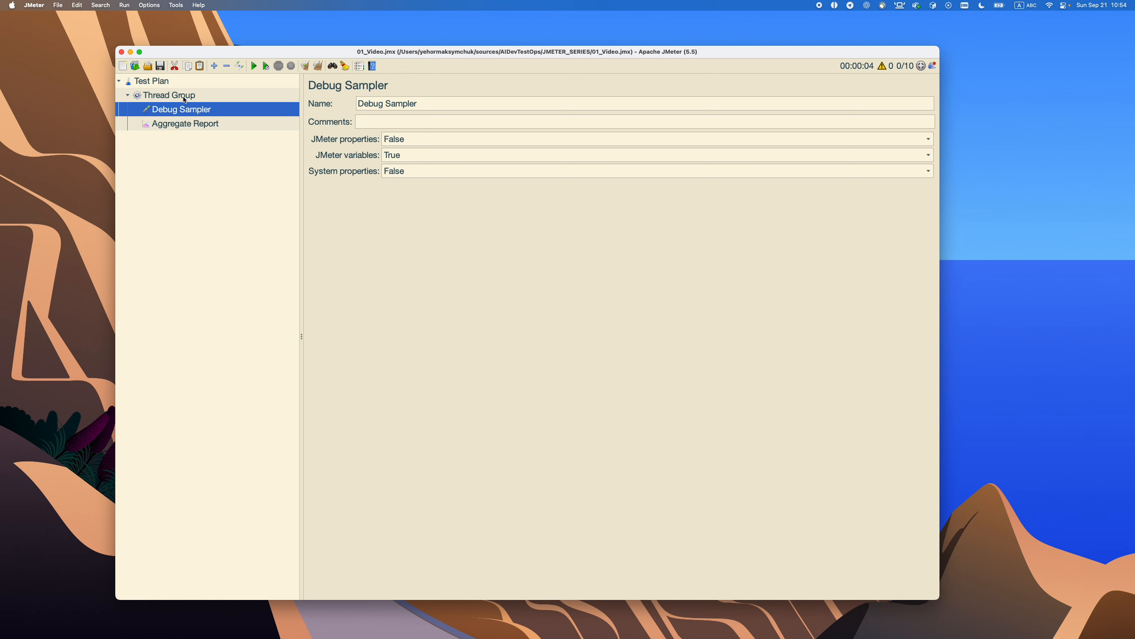
click(181, 96)
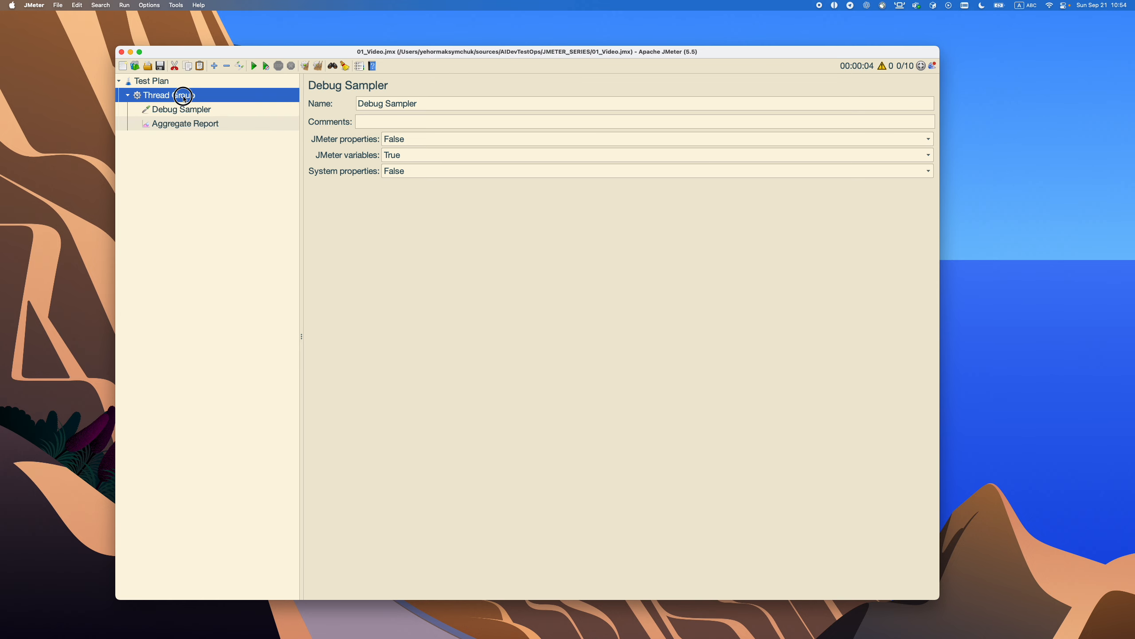
right_click(183, 96)
mouse_move(203, 104)
mouse_move(371, 104)
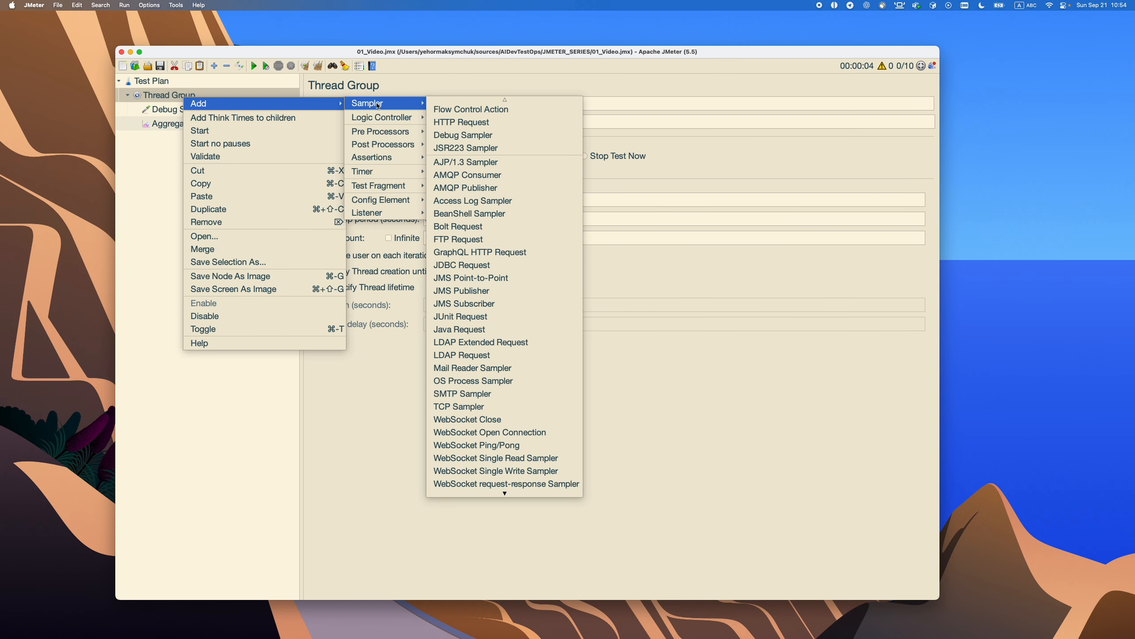
click(485, 121)
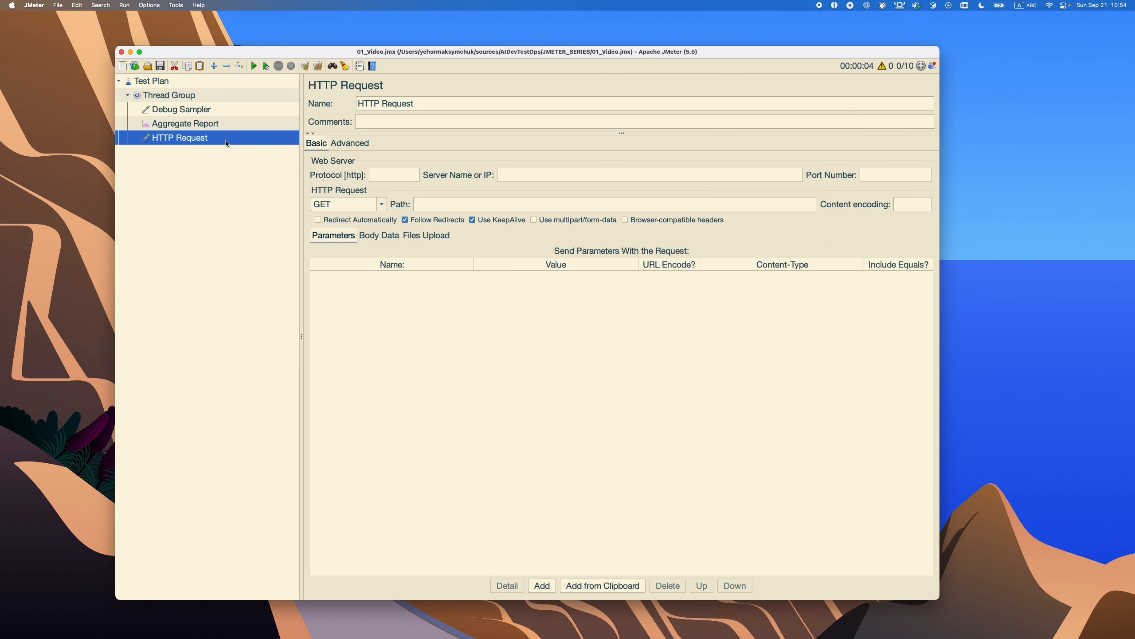
Move the HTTP Request directly below the Debug Sampler and the Aggregate Report out of the Thread Group to Test Plan level
drag(193, 139, 203, 113)
click(187, 142)
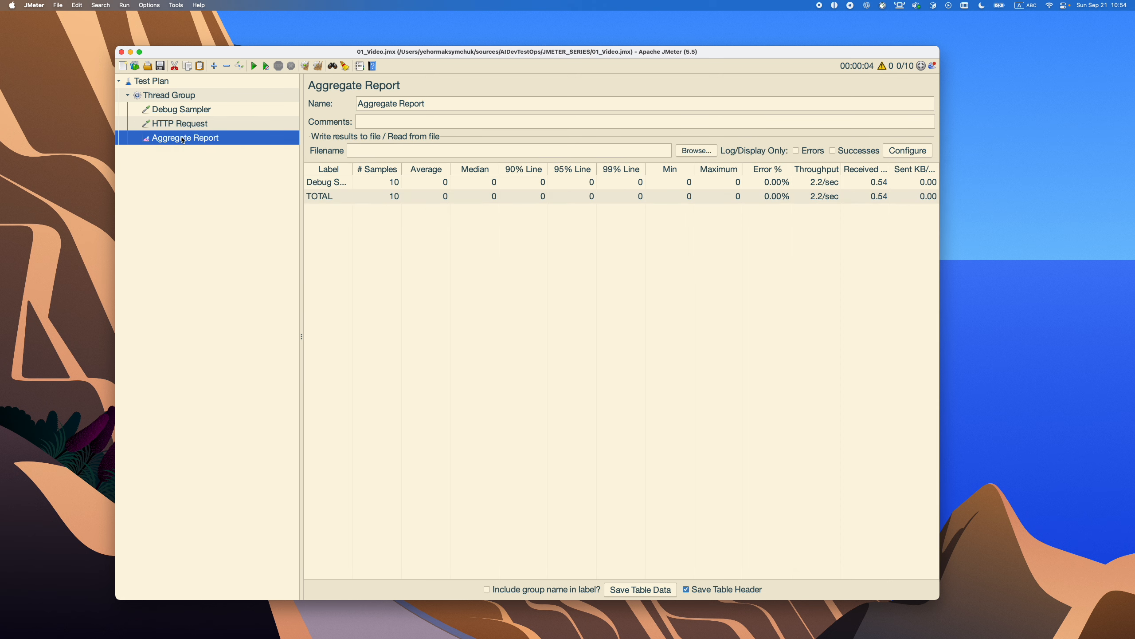
drag(182, 140, 196, 104)
Add a JDBC Request sampler to the Thread Group
click(187, 96)
right_click(186, 98)
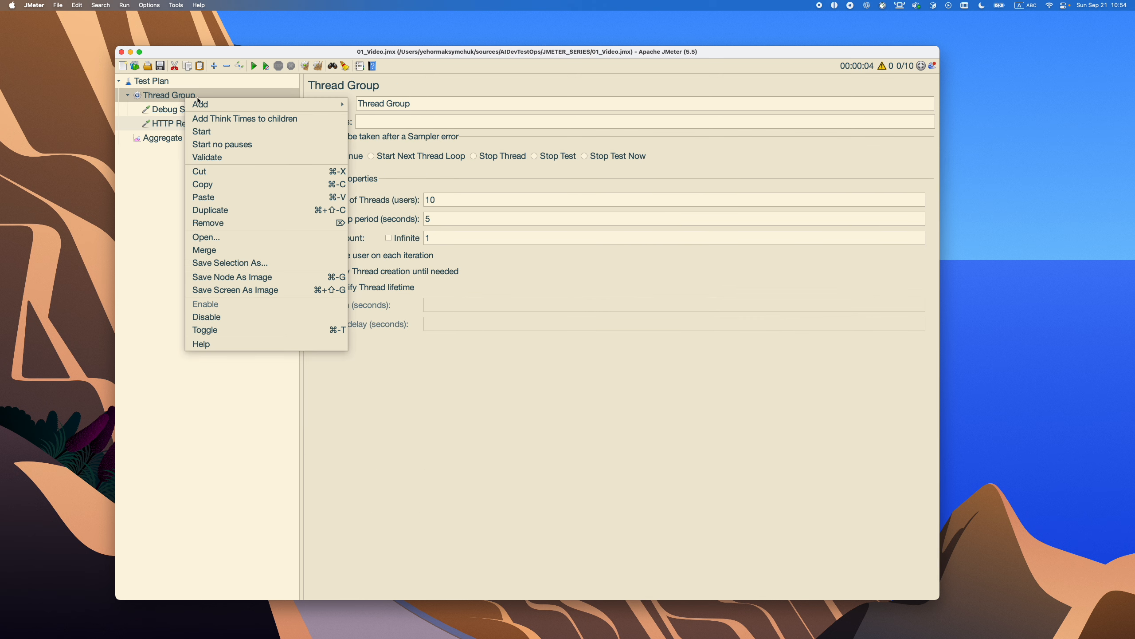
mouse_move(272, 104)
mouse_move(408, 103)
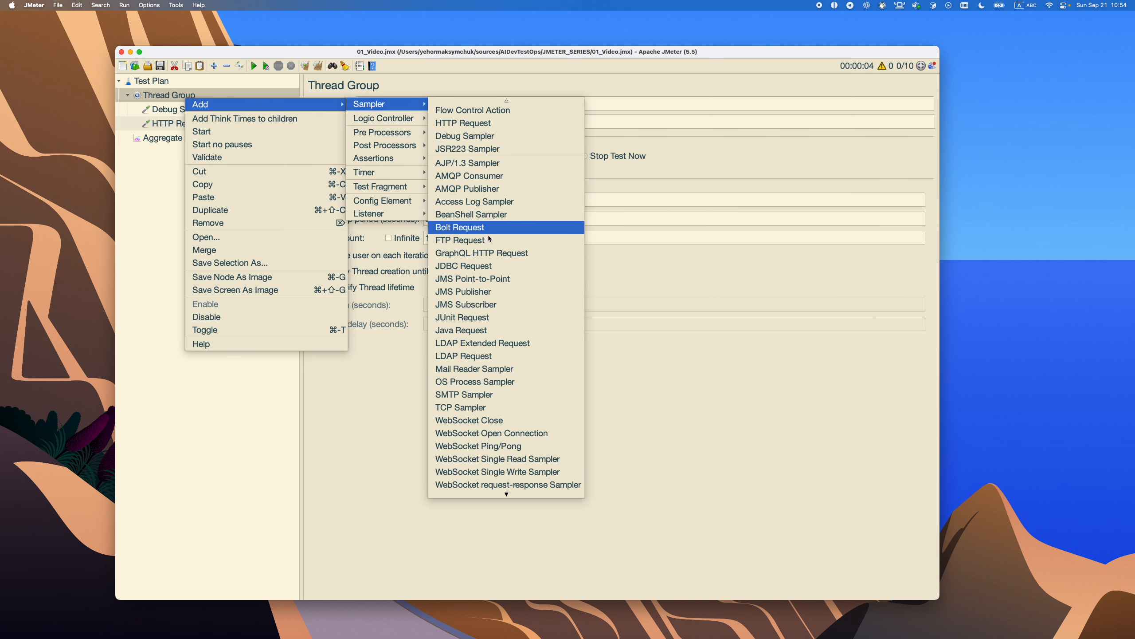
click(491, 269)
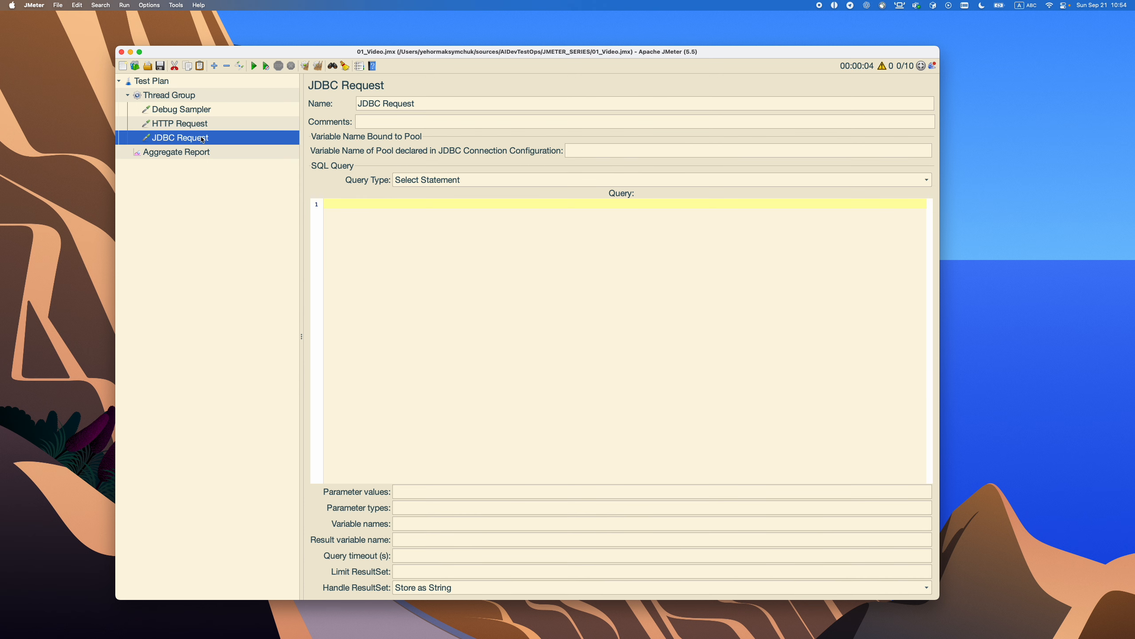
Add a GraphQL HTTP Request sampler to the Thread Group
right_click(182, 95)
mouse_move(309, 100)
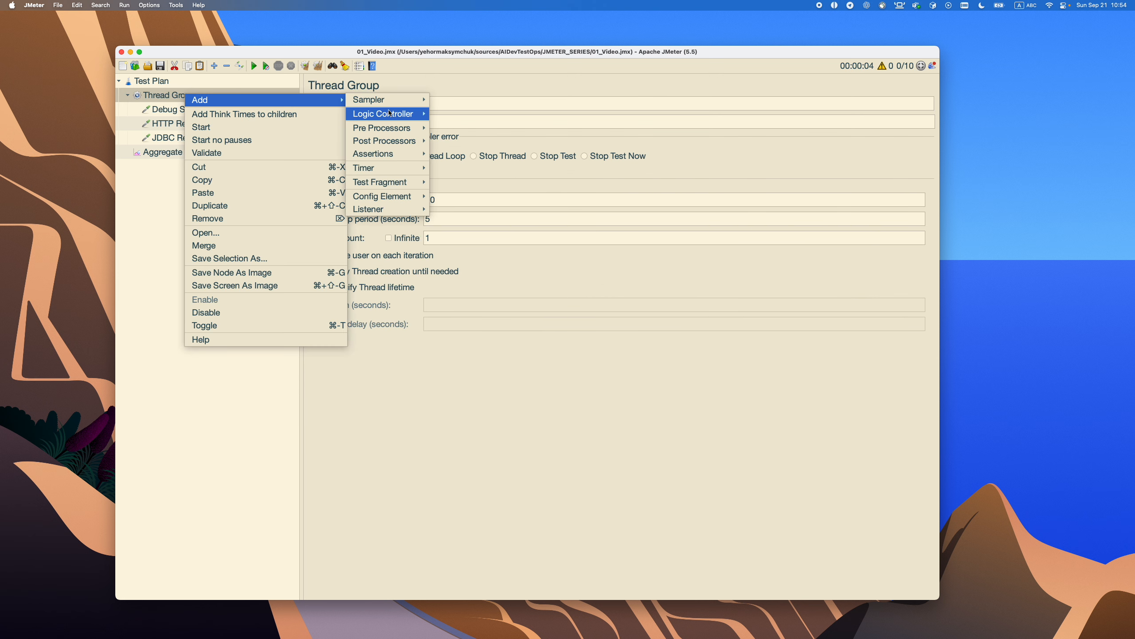
mouse_move(380, 99)
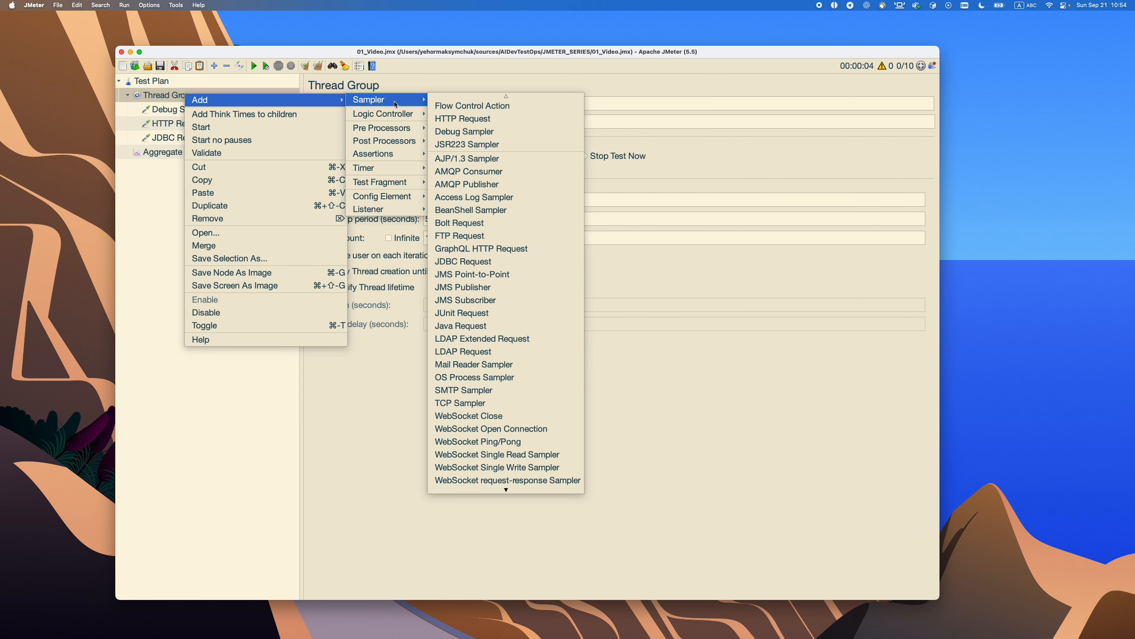
click(492, 249)
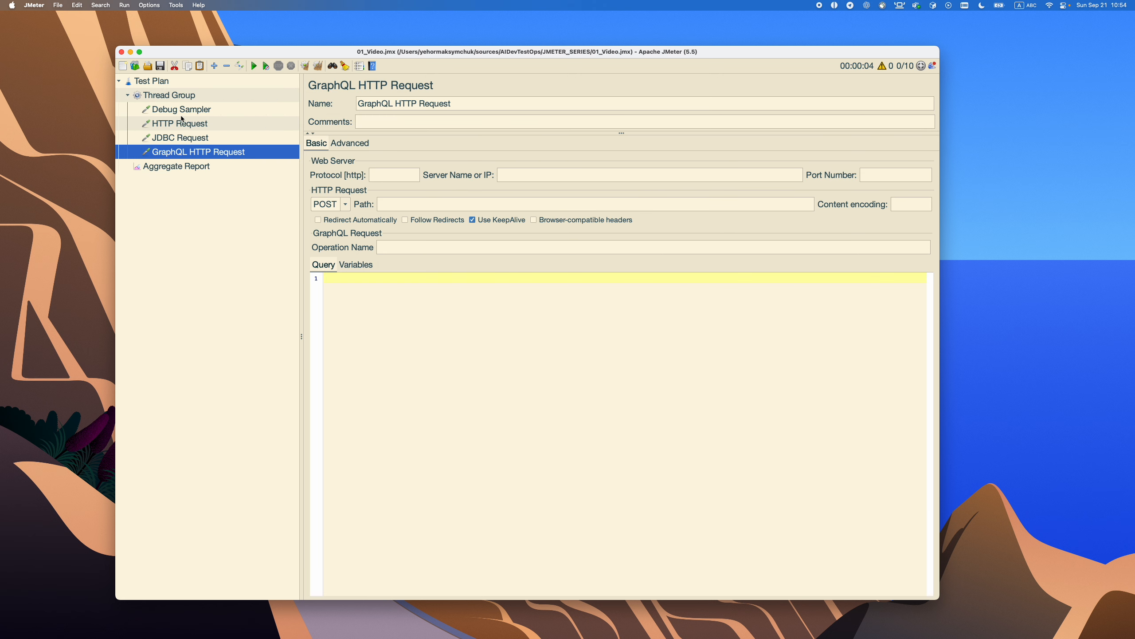
Review the Thread Group and GraphQL HTTP Request settings, and run the test with the Aggregate Report open
click(182, 97)
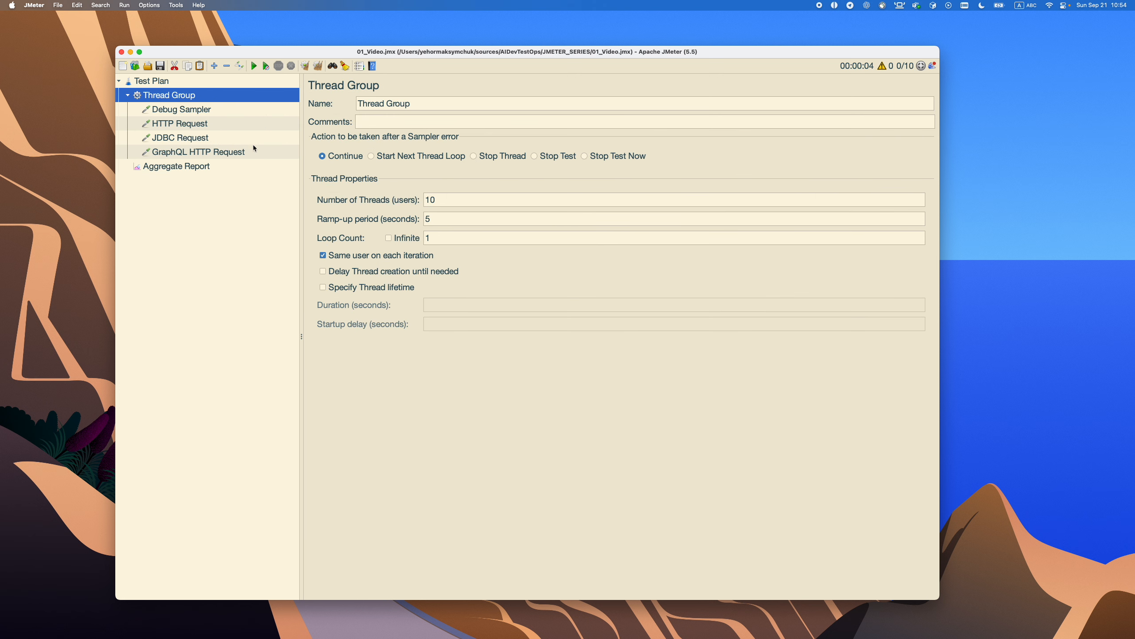
click(199, 152)
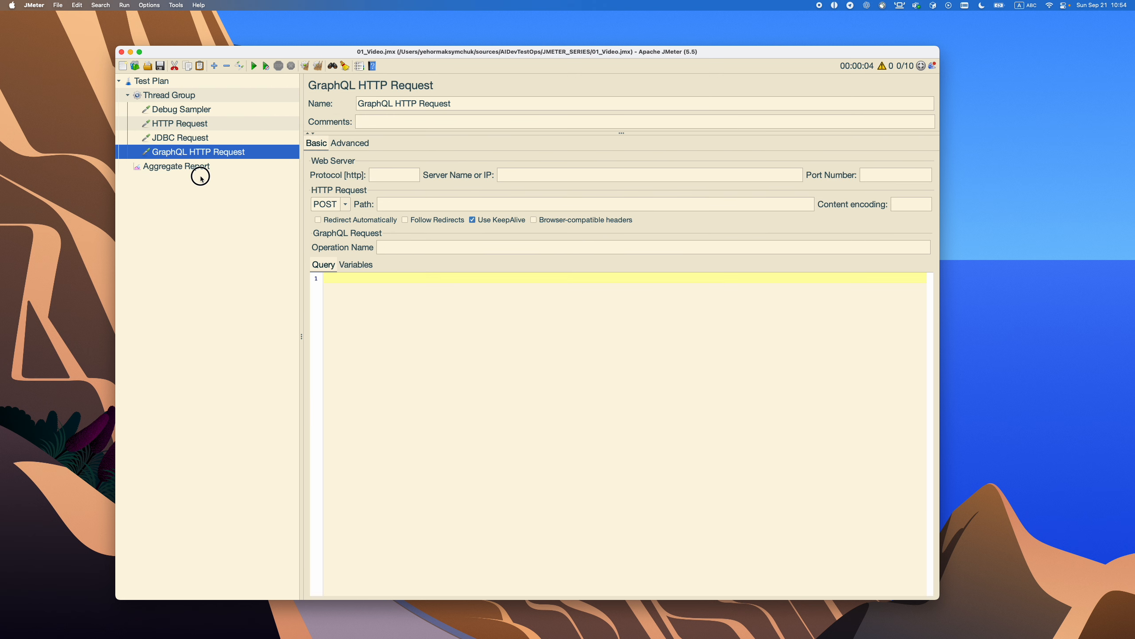
click(202, 172)
click(253, 66)
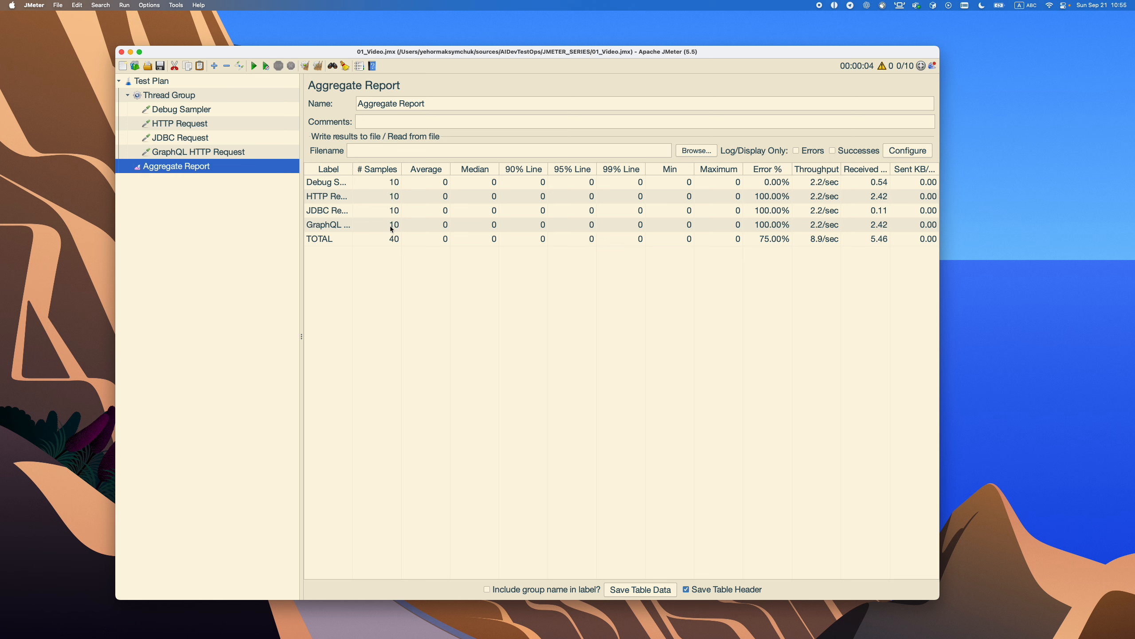
Add a jp@gc - Throughput Shaping Timer to the Debug Sampler with a schedule row from 1 to 1000 RPS over 60 seconds
click(184, 110)
right_click(184, 111)
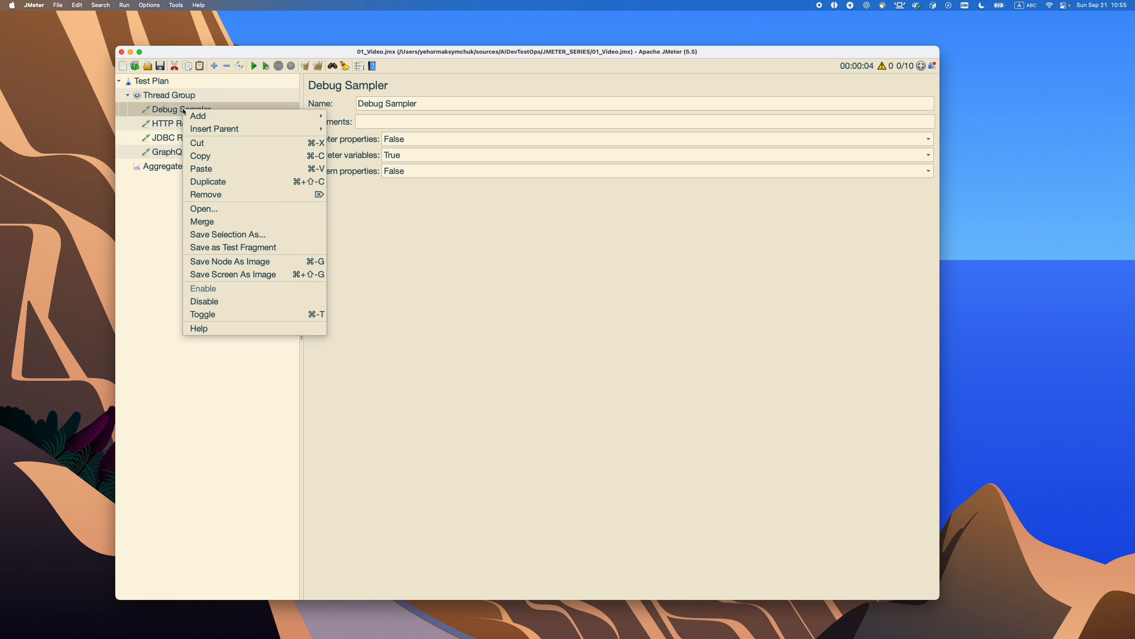
mouse_move(286, 116)
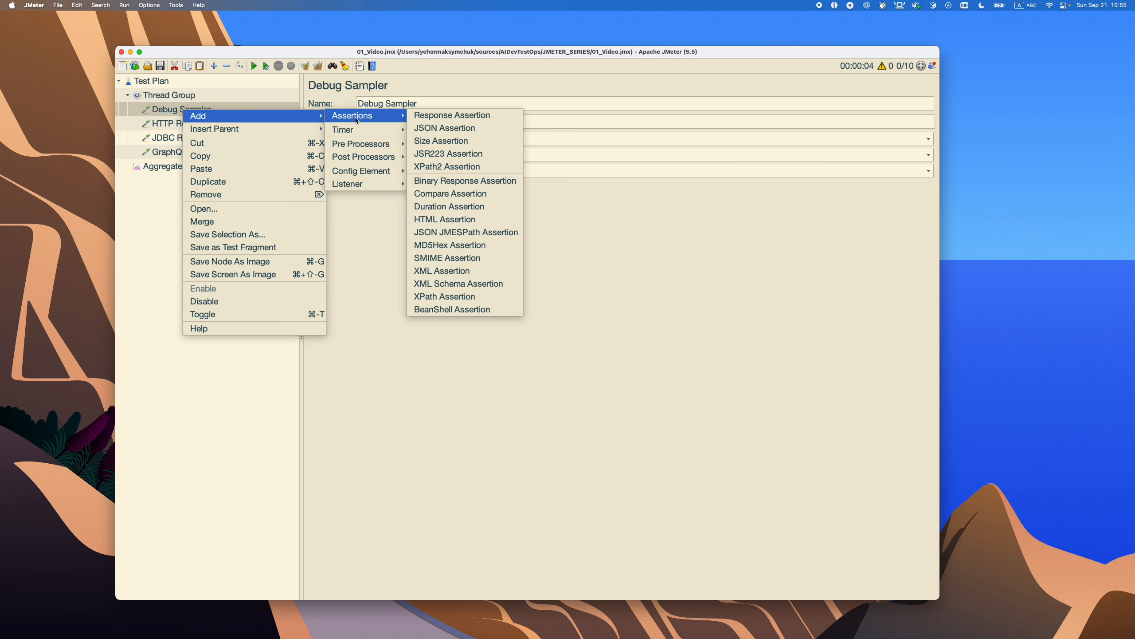
mouse_move(367, 172)
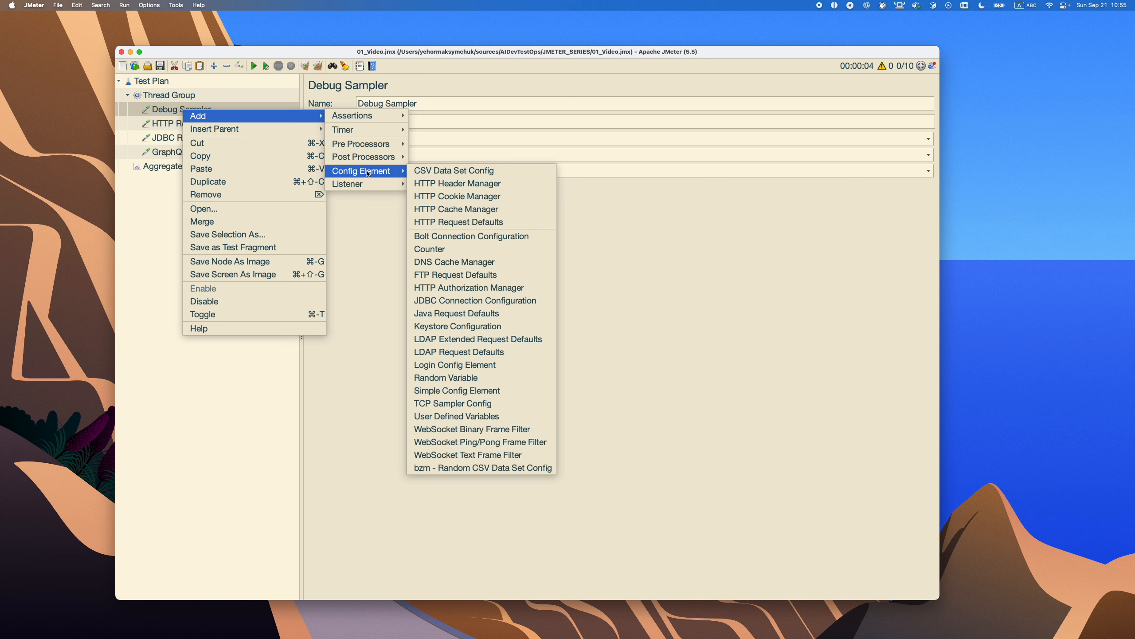
mouse_move(373, 135)
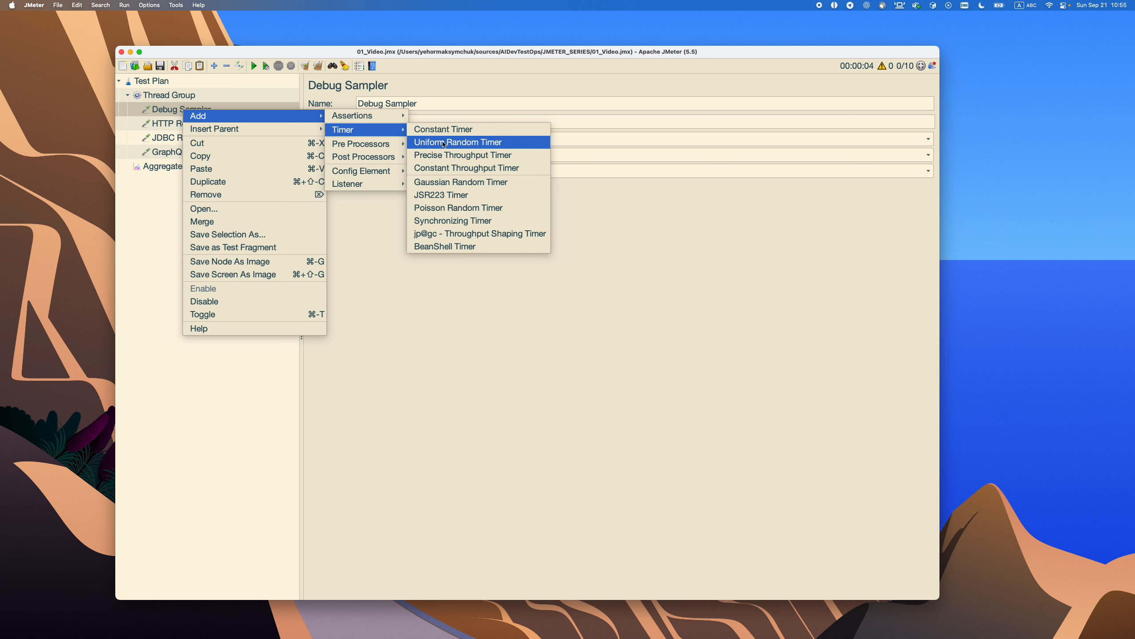
click(464, 235)
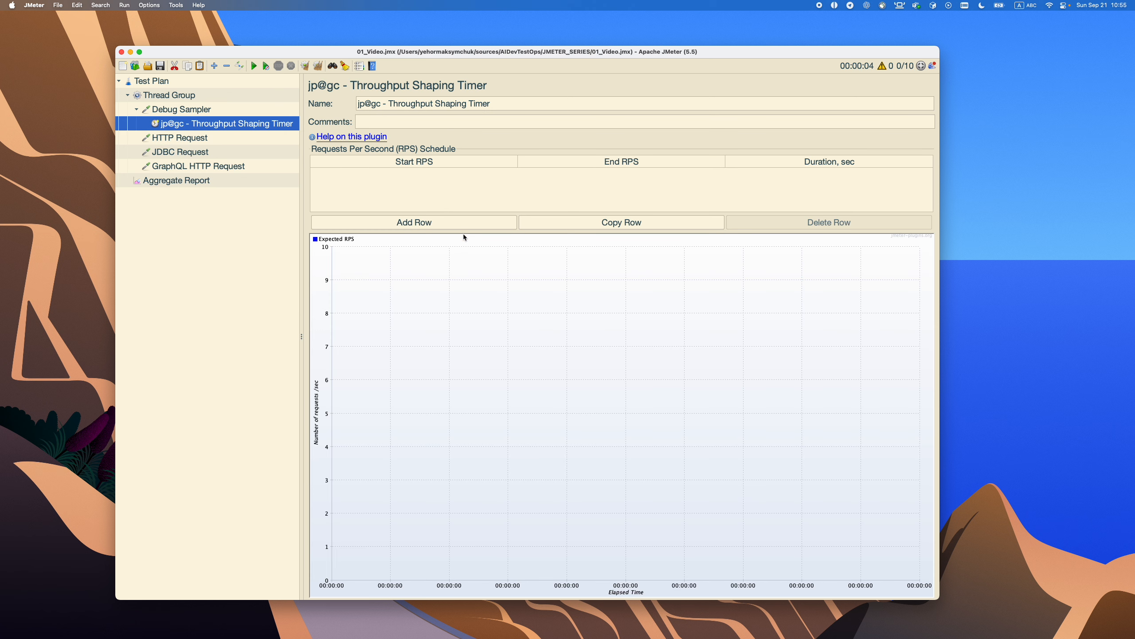
click(385, 222)
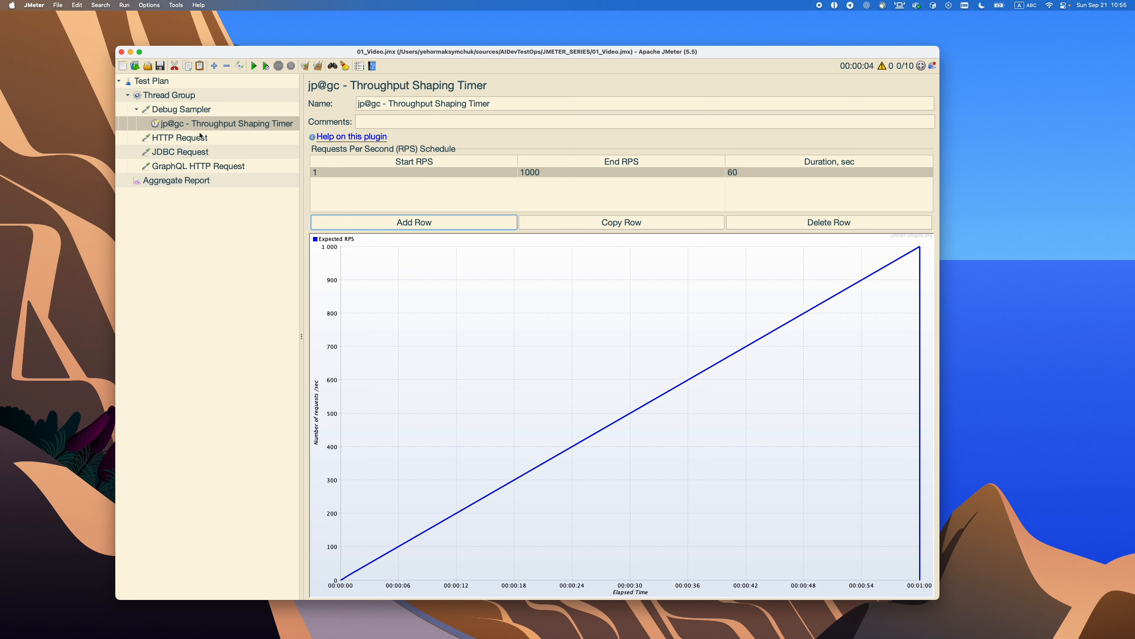
Review the Thread Group's thread and ramp-up settings and compare them with the Throughput Shaping Timer's RPS schedule
click(174, 97)
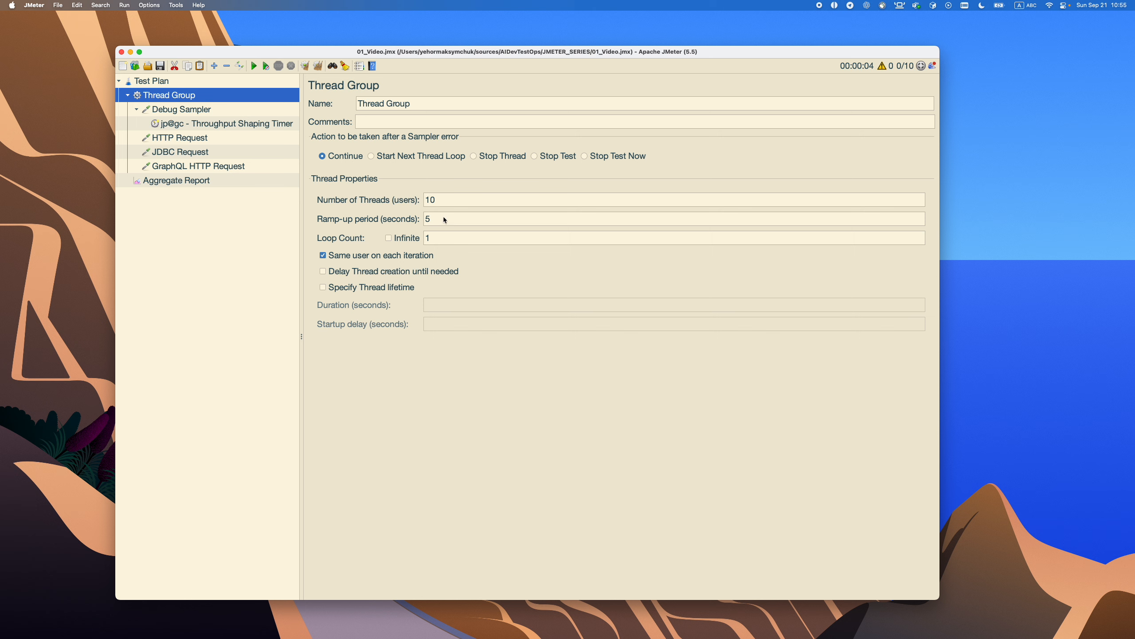
click(448, 201)
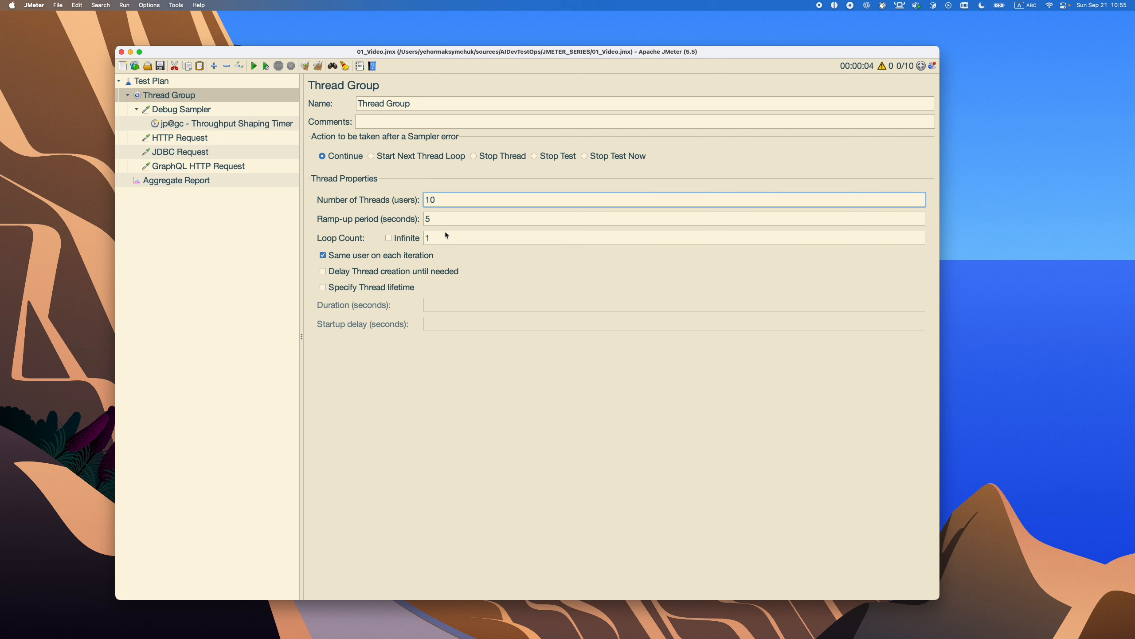
click(221, 124)
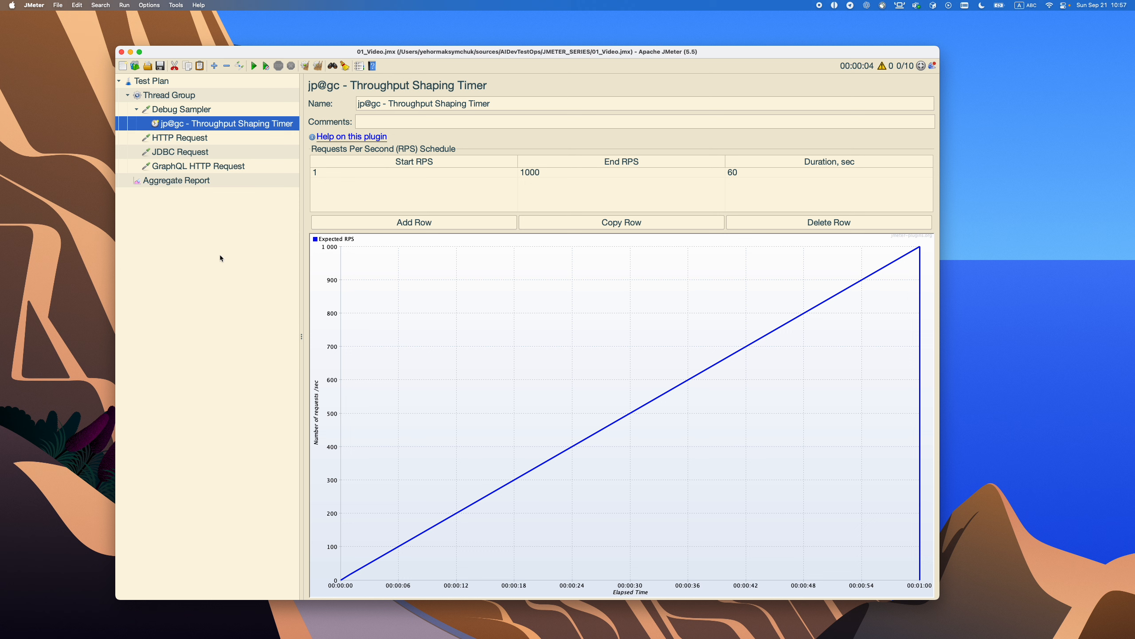
Switch to Visual Studio Code, open user.properties and start a new line at the end of the file
key(ctrl+Left)
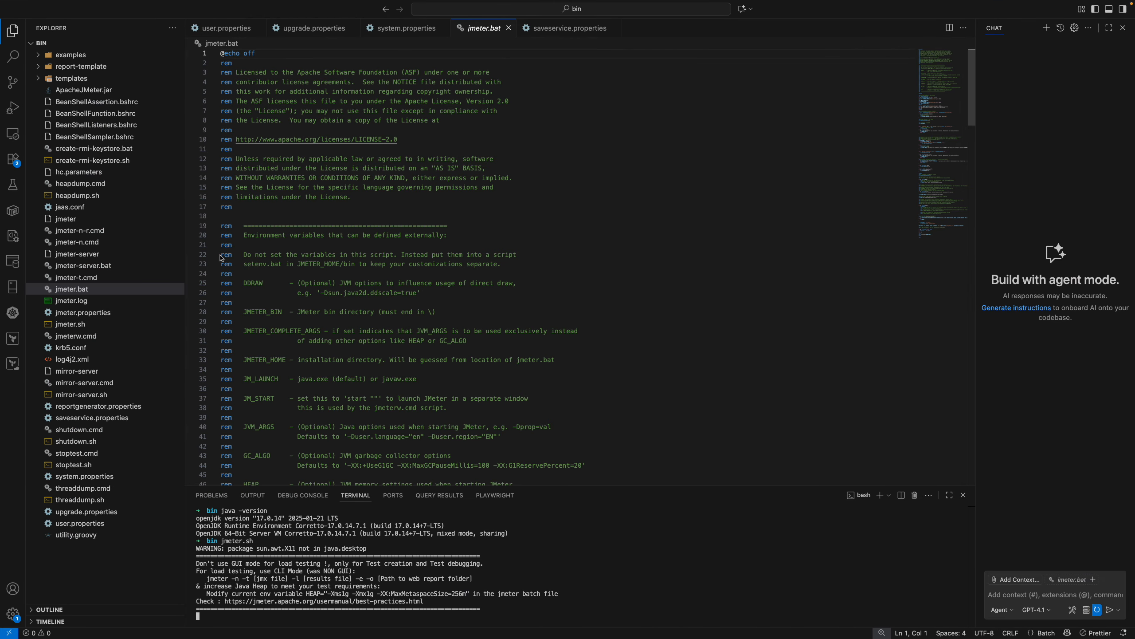
click(214, 30)
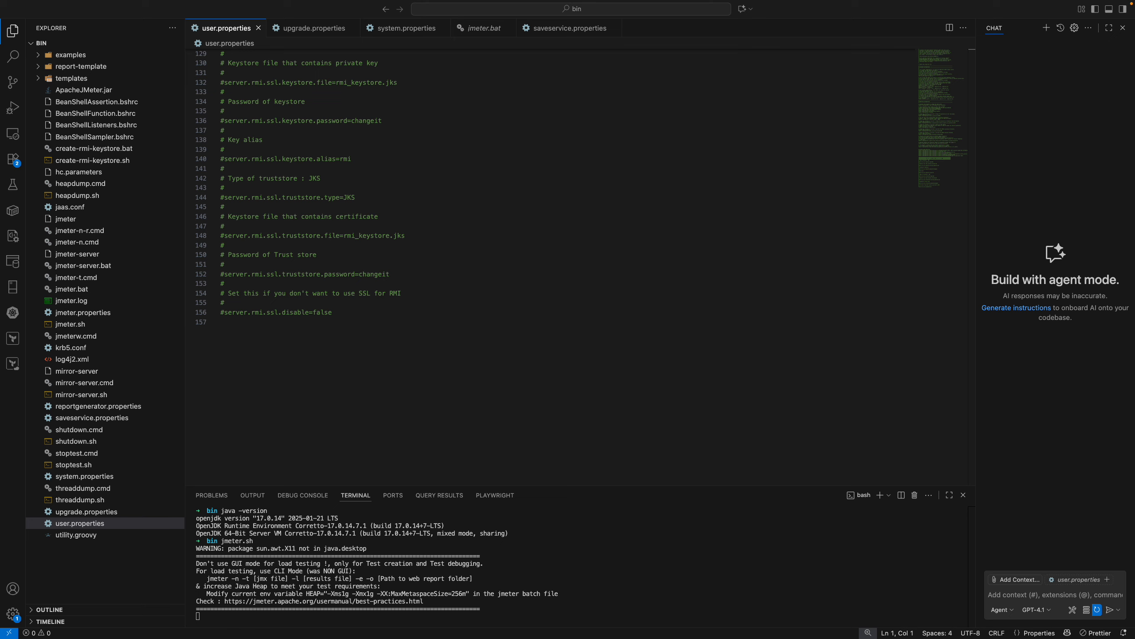
click(393, 414)
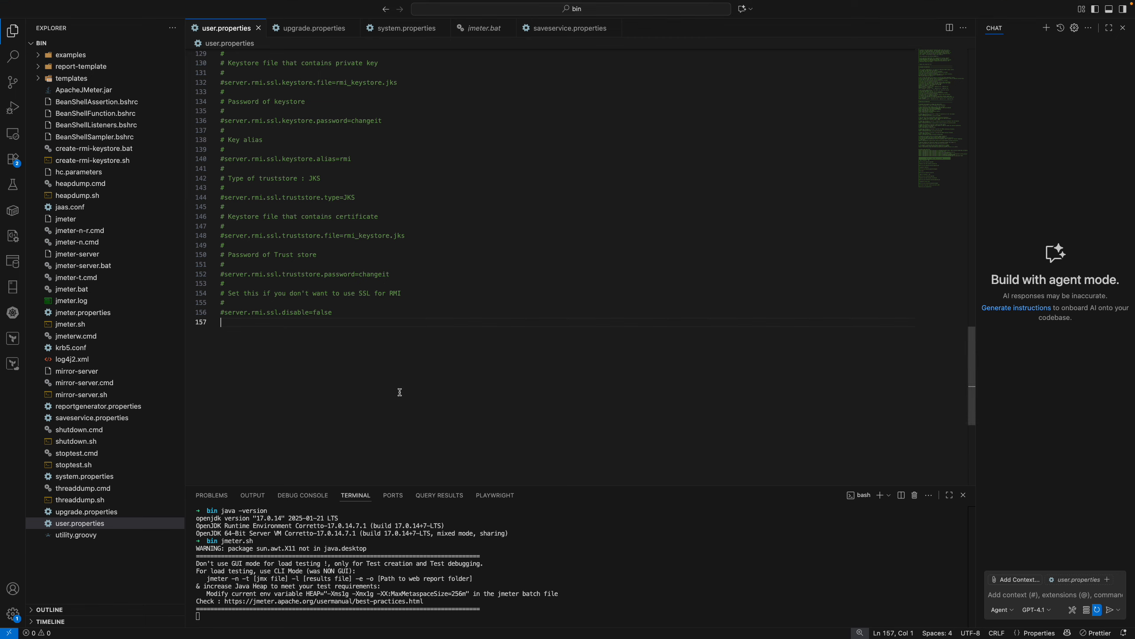
text(########################################################################)
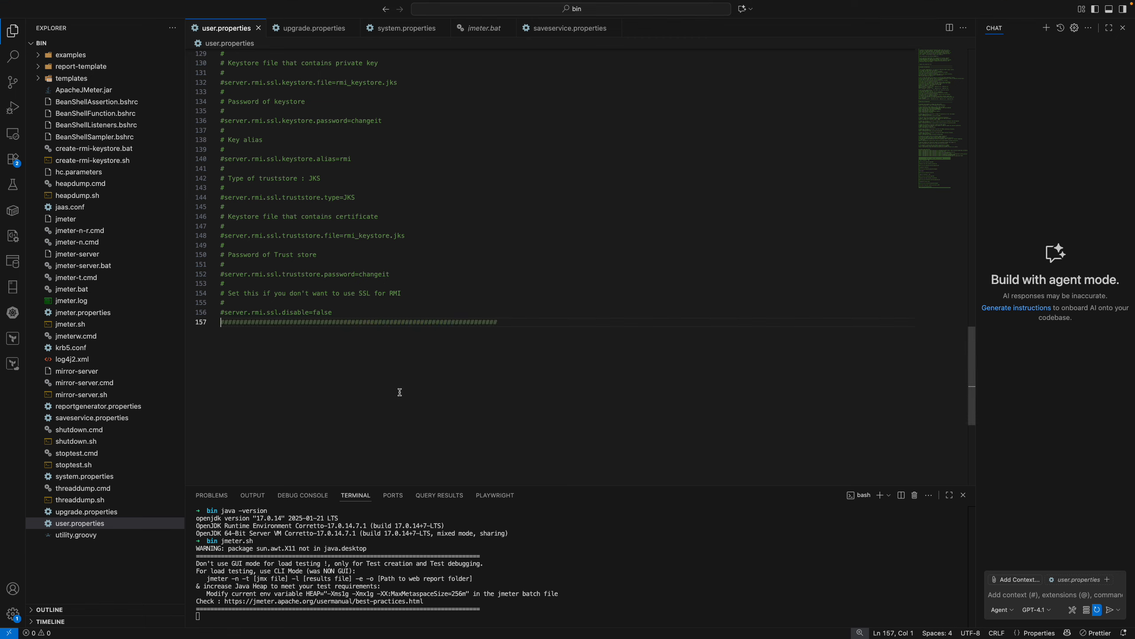
key(Return)
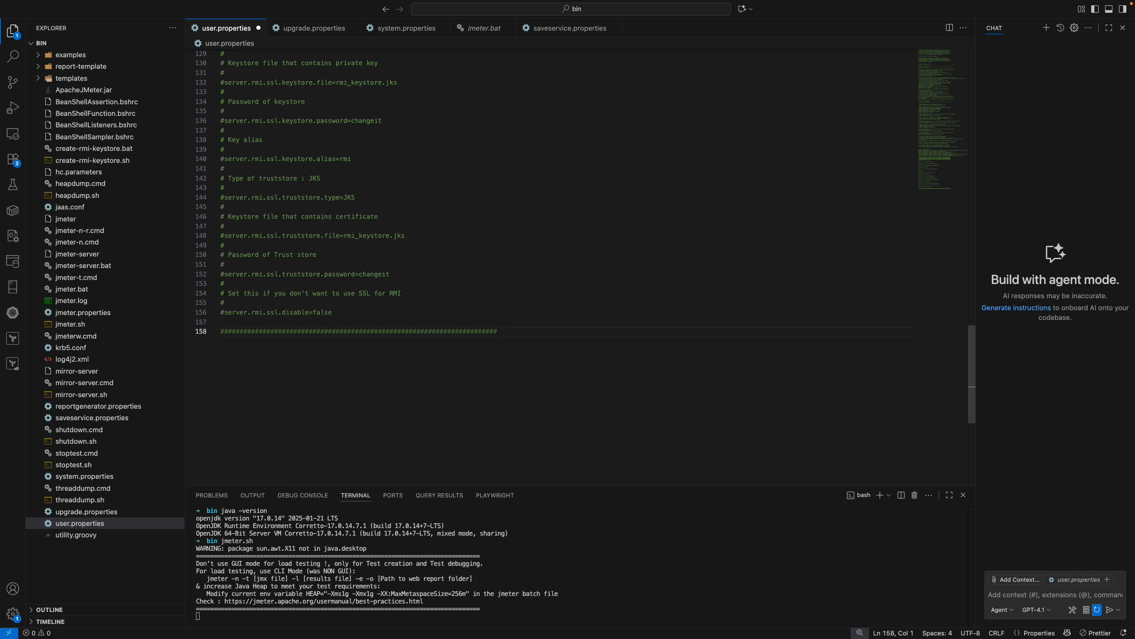
Add the property jmeter.hidpi.mode=true at the end of user.properties
text(jm)
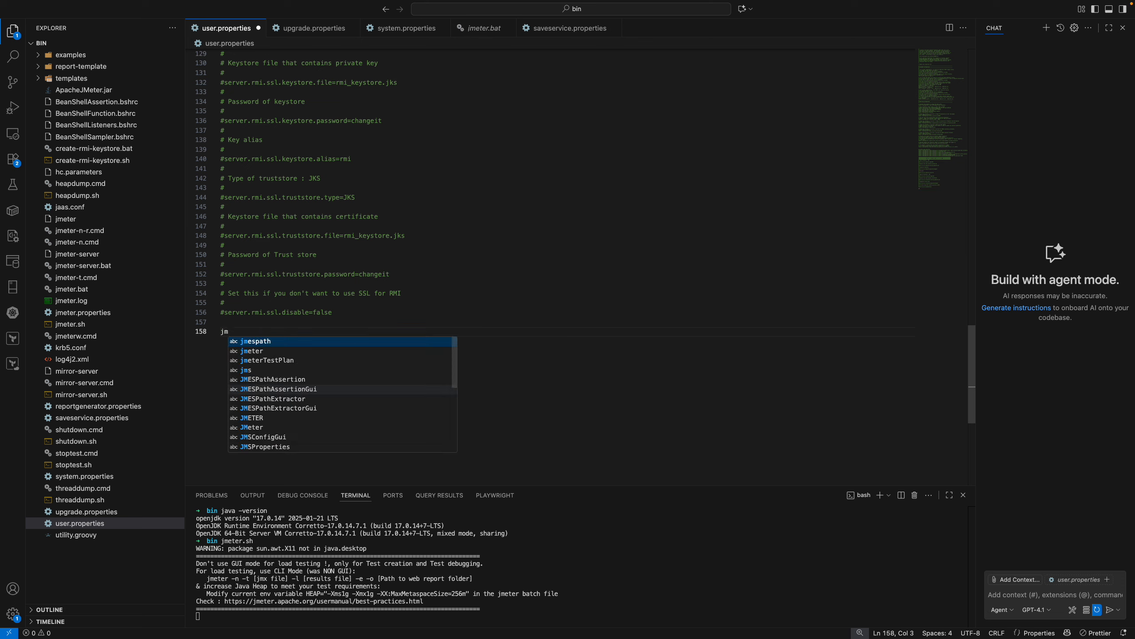
text(eter)
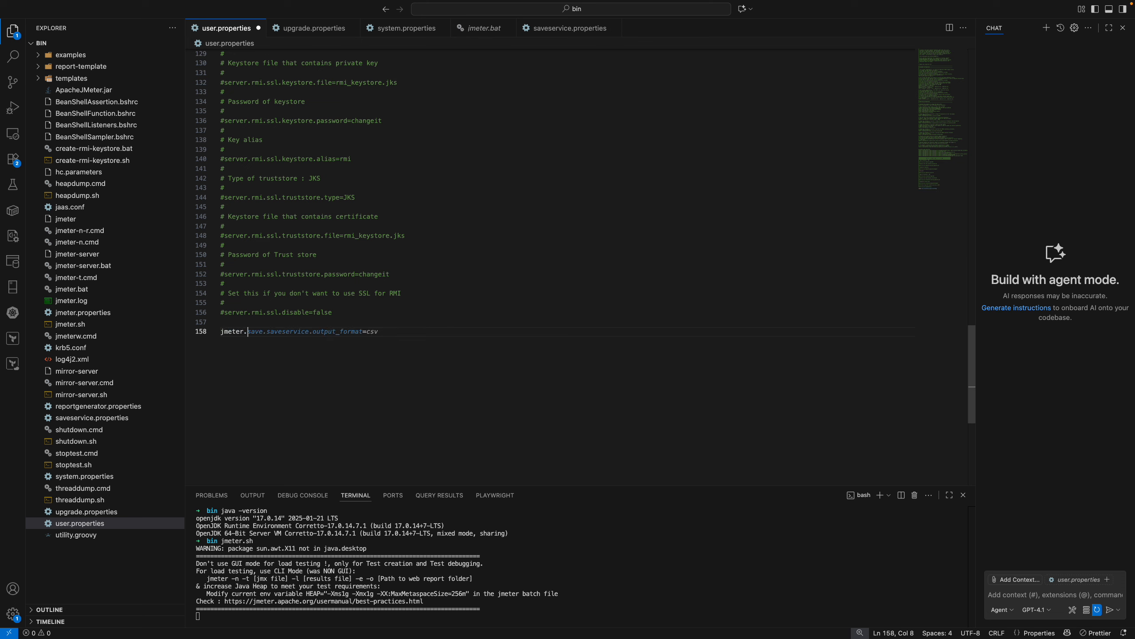
text(.hi)
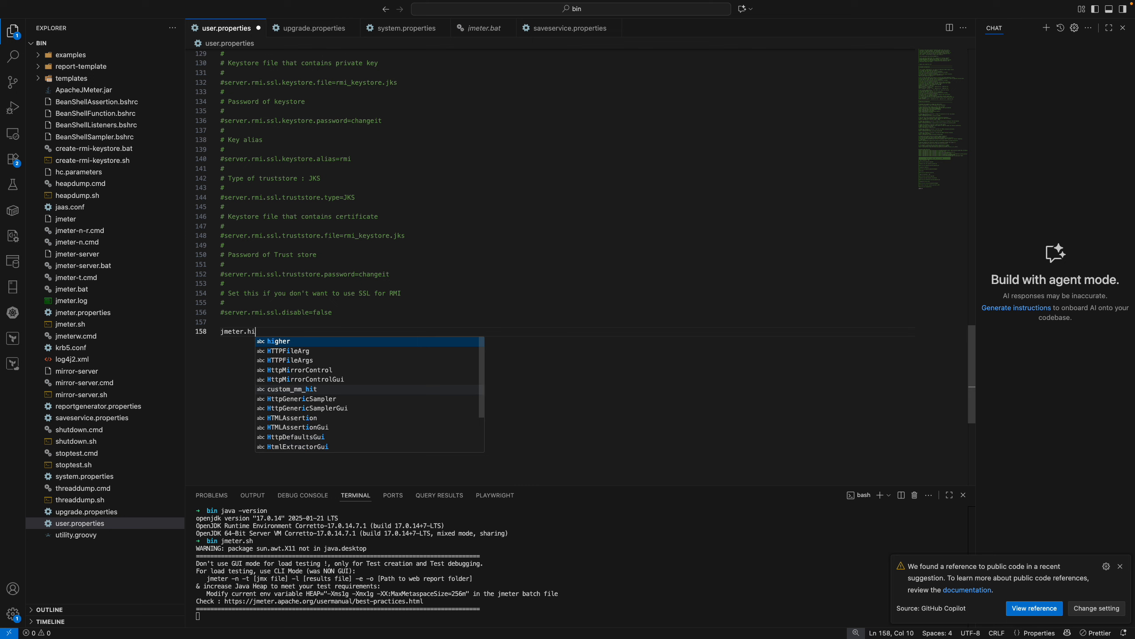
text(dpi)
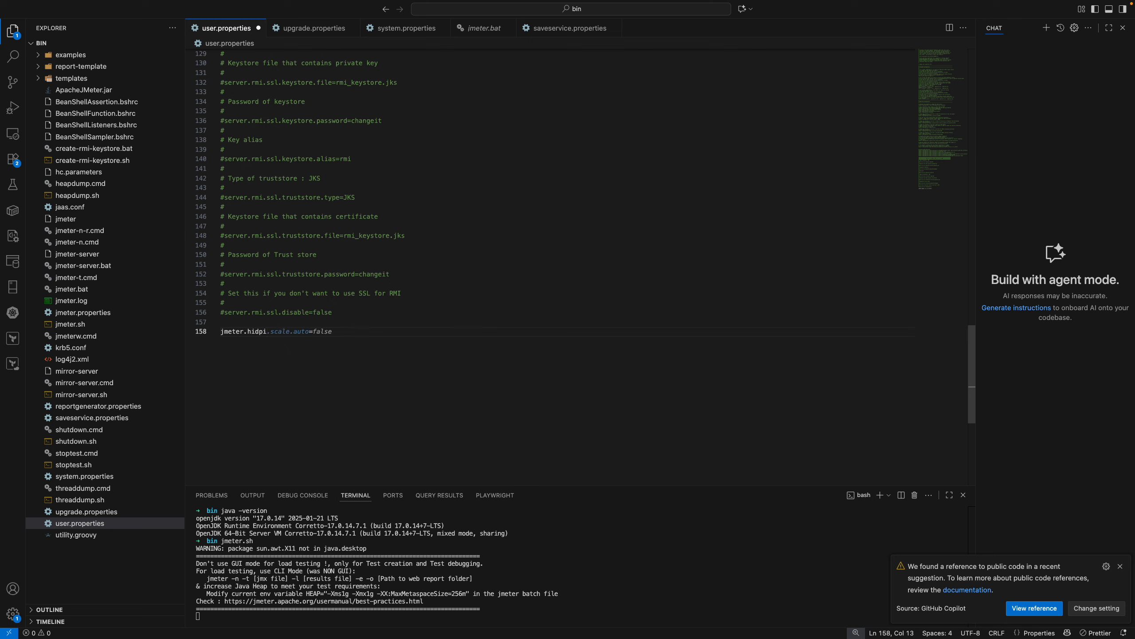
text(.mo)
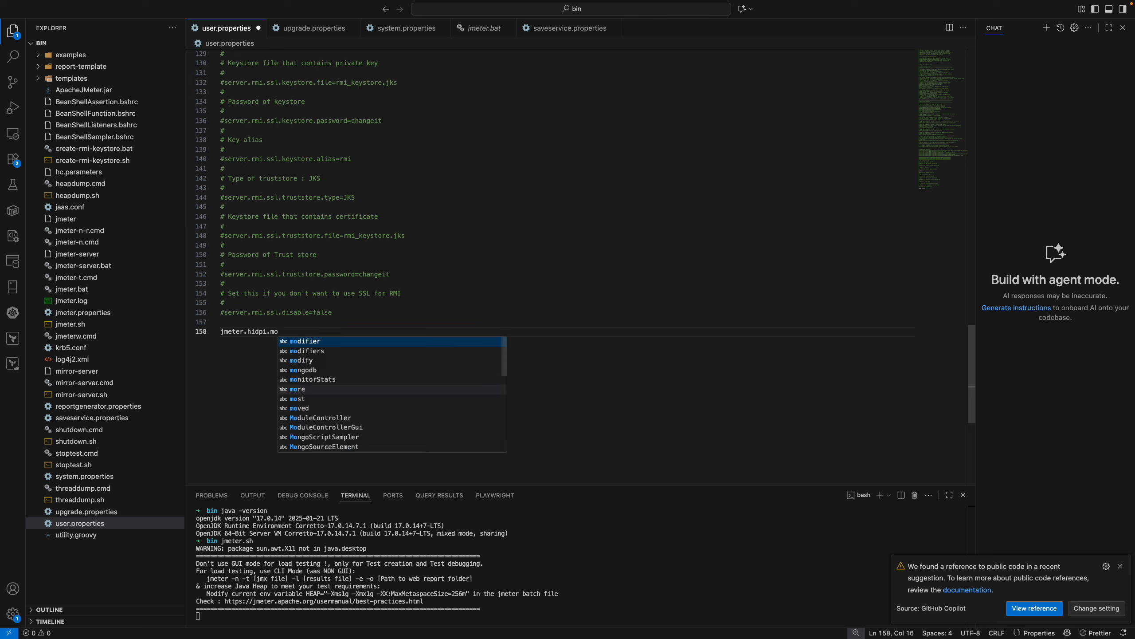
text(de)
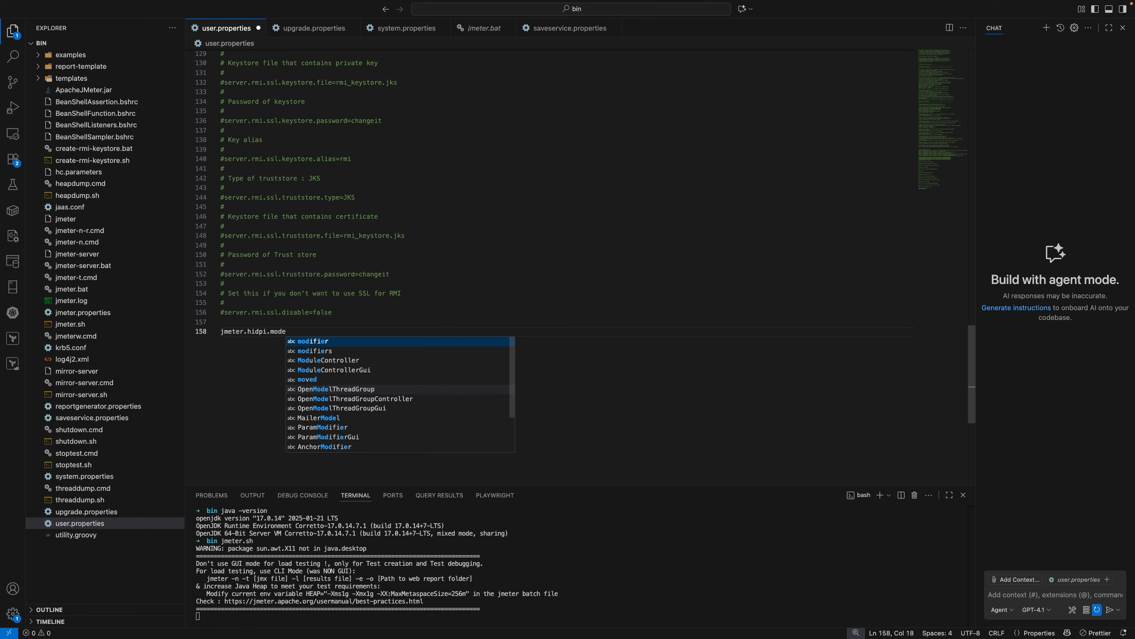
text(=)
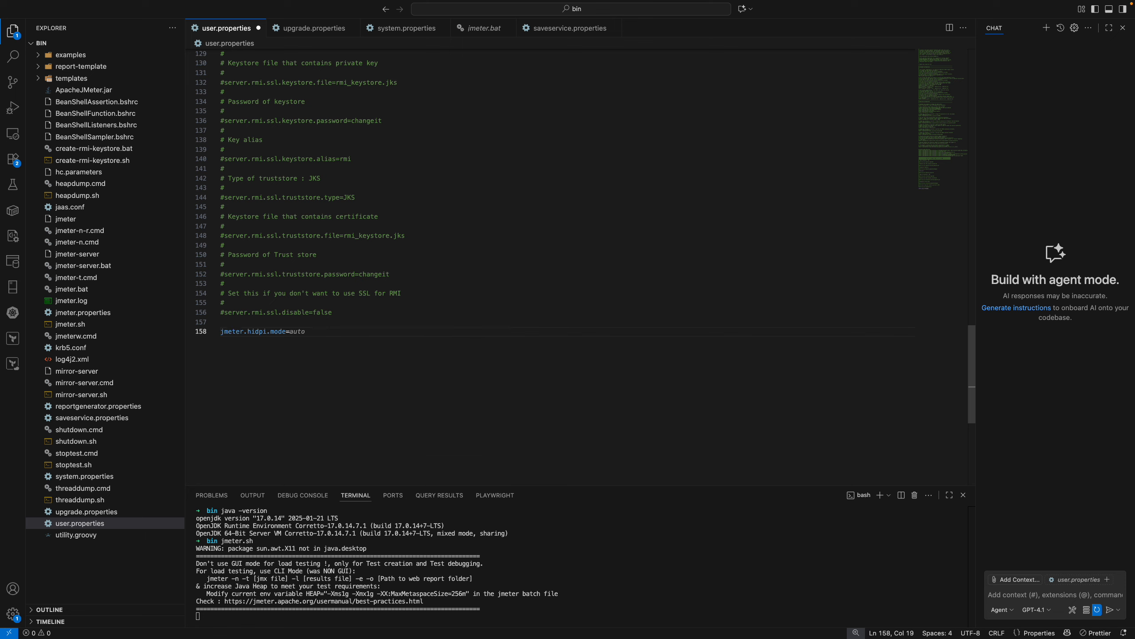
text(tr)
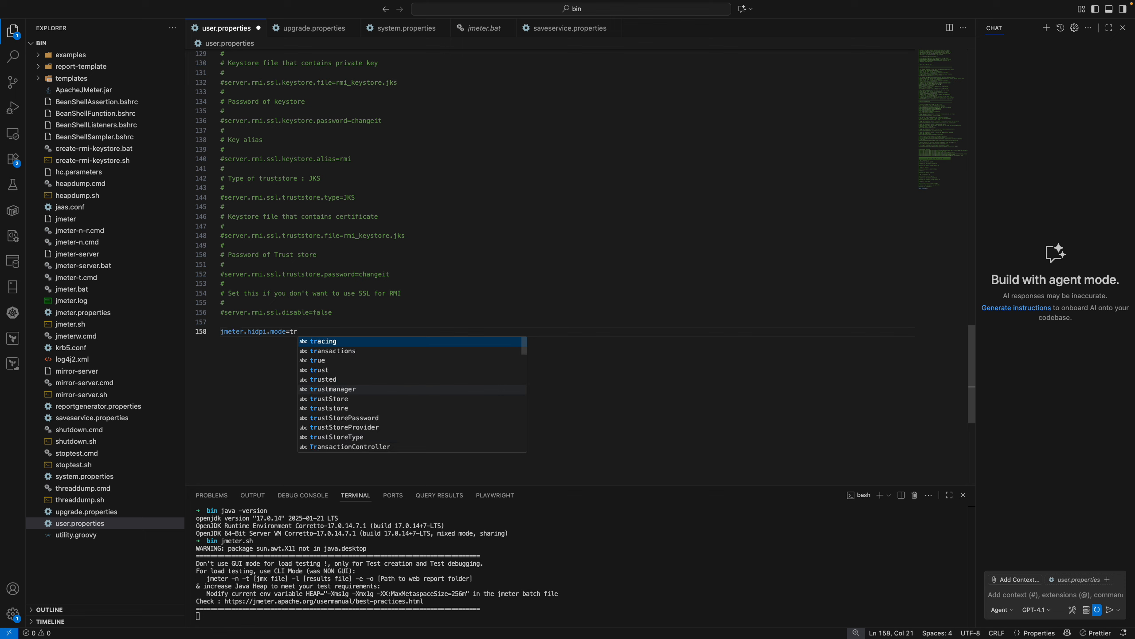
key(Down)
key(Down)
key(Return)
Add the property jmeter.hidpi.scale.factor=2.0 on a new line below the HiDPI mode property
key(Return)
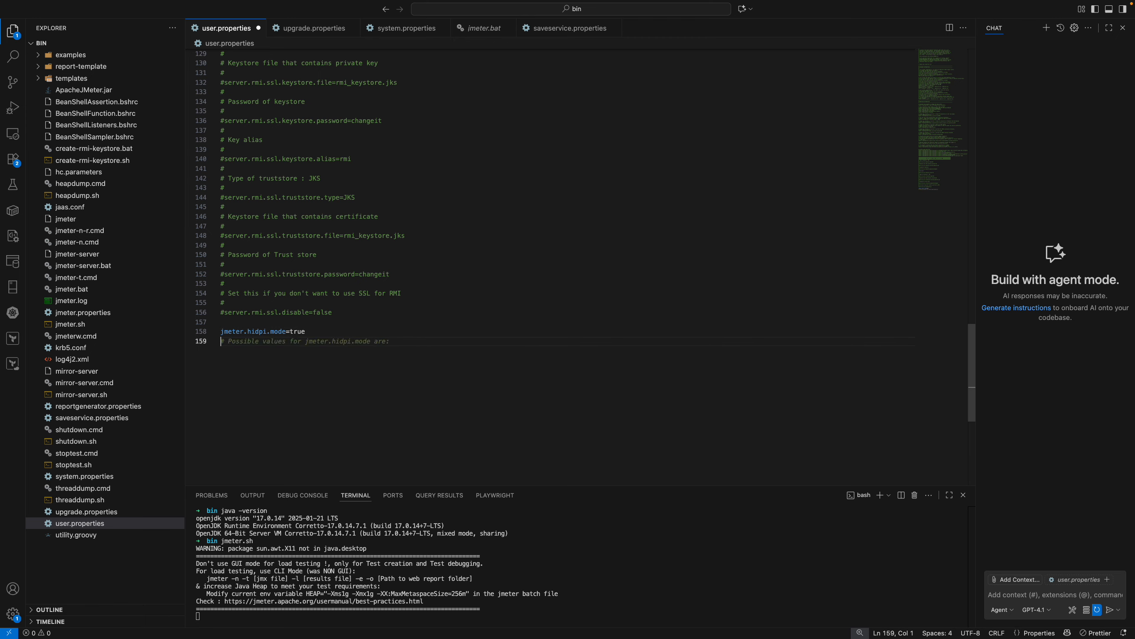
text(jm)
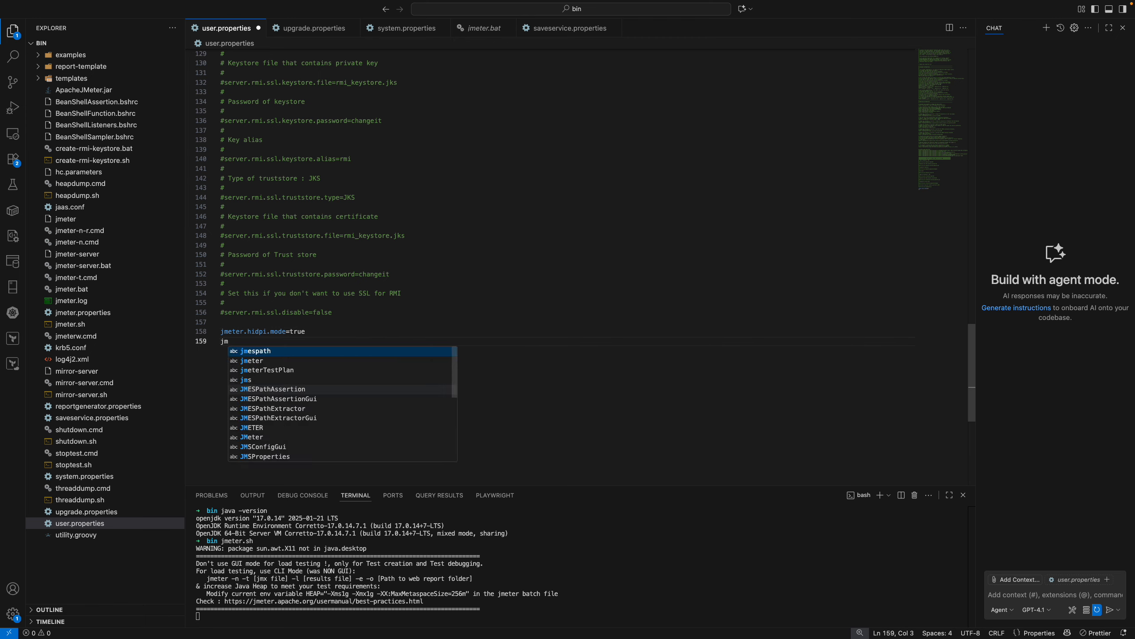
key(Return)
key(BackSpace)
key(BackSpace)
key(BackSpace)
key(BackSpace)
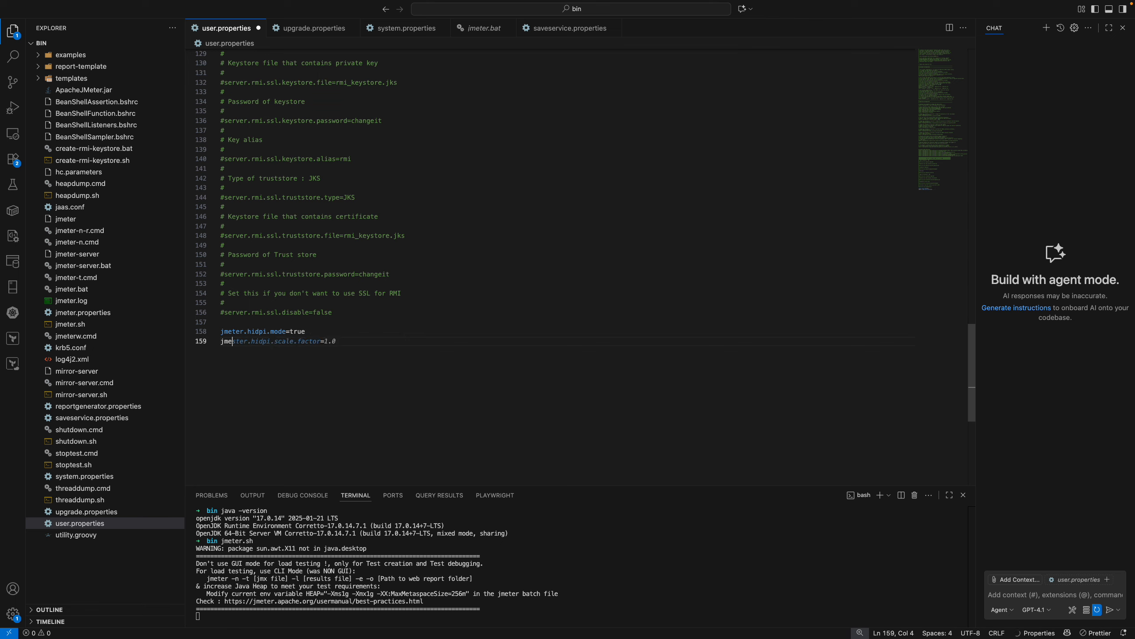
key(Tab)
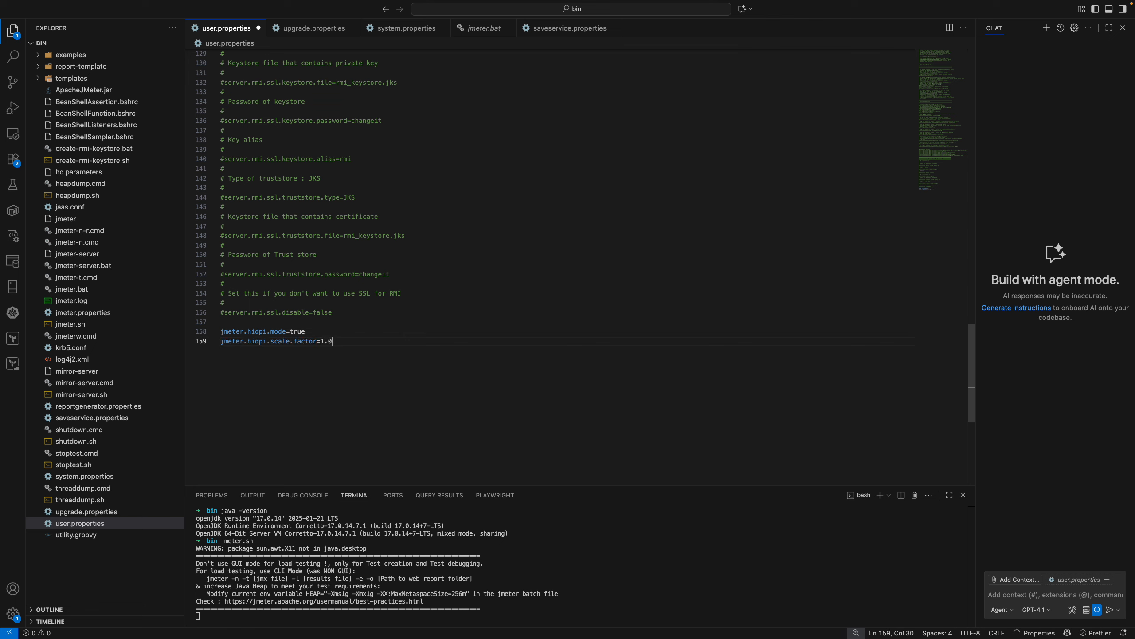
key(Left)
key(Left)
key(BackSpace)
text(2)
key(Right)
key(Right)
Add the property jmeter.toolbar.icons.size=32x32 on a new line below the HiDPI scale factor property
key(Return)
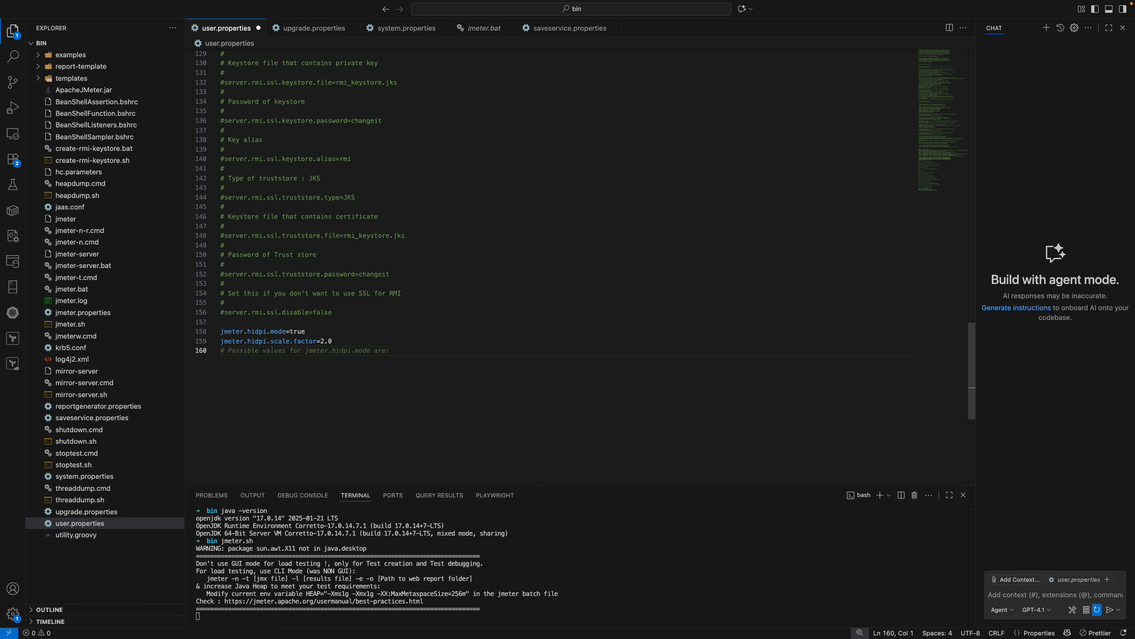
text(jmete)
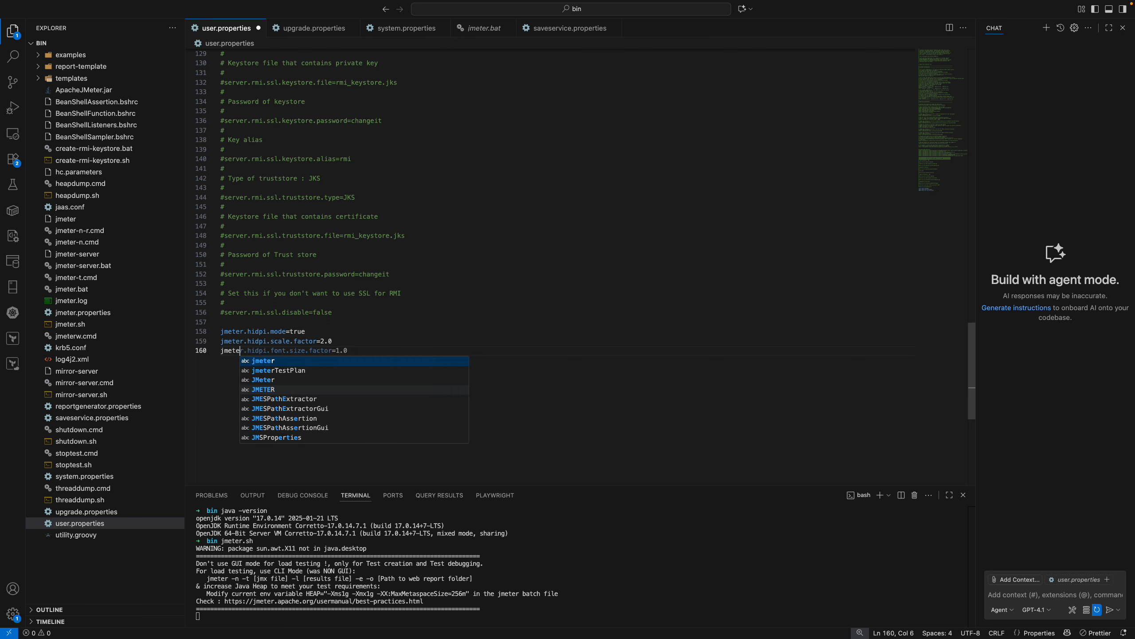
text(r.t)
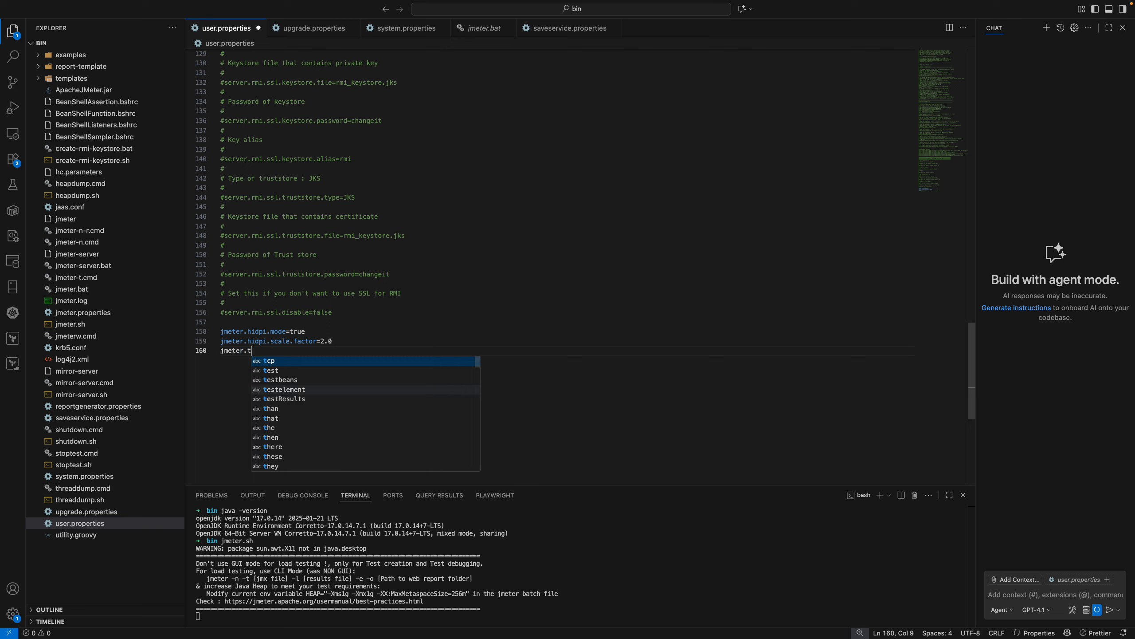
text(ool)
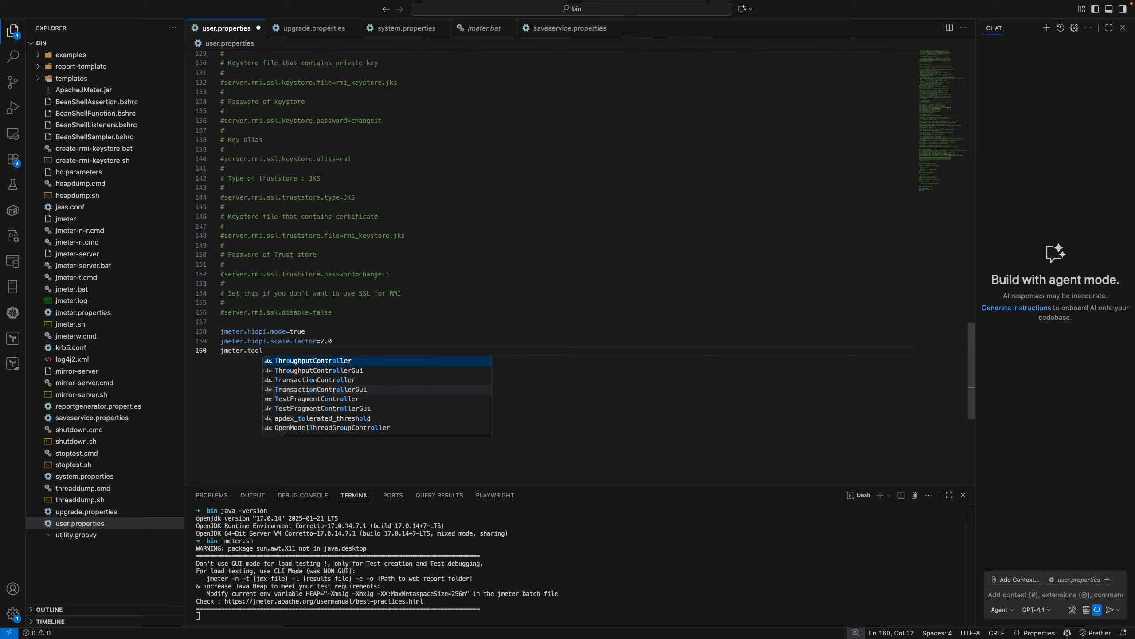
text(bar)
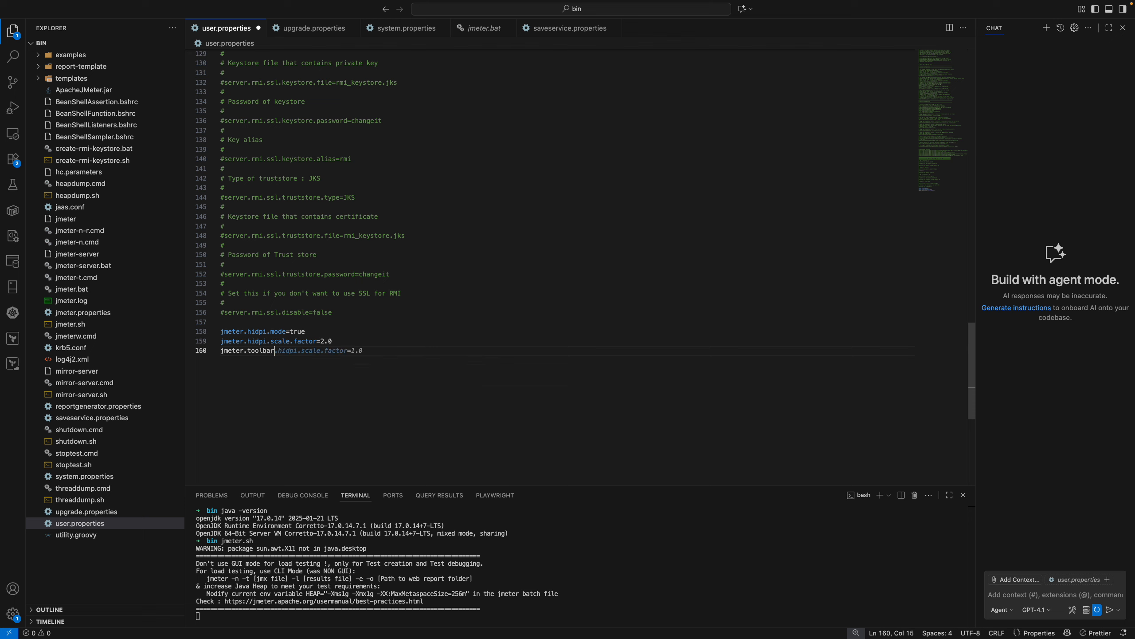
text(.icons)
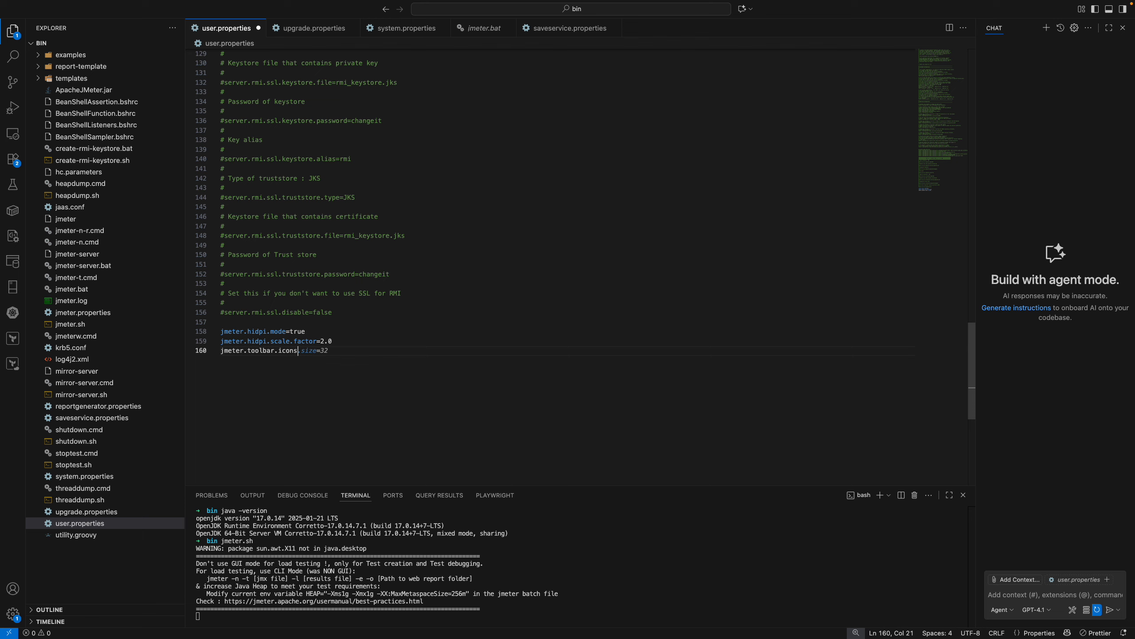
key(Tab)
text(x32)
Add the property jmeter.tree.icons.size=24x24 on a new line below the toolbar icon size
key(Return)
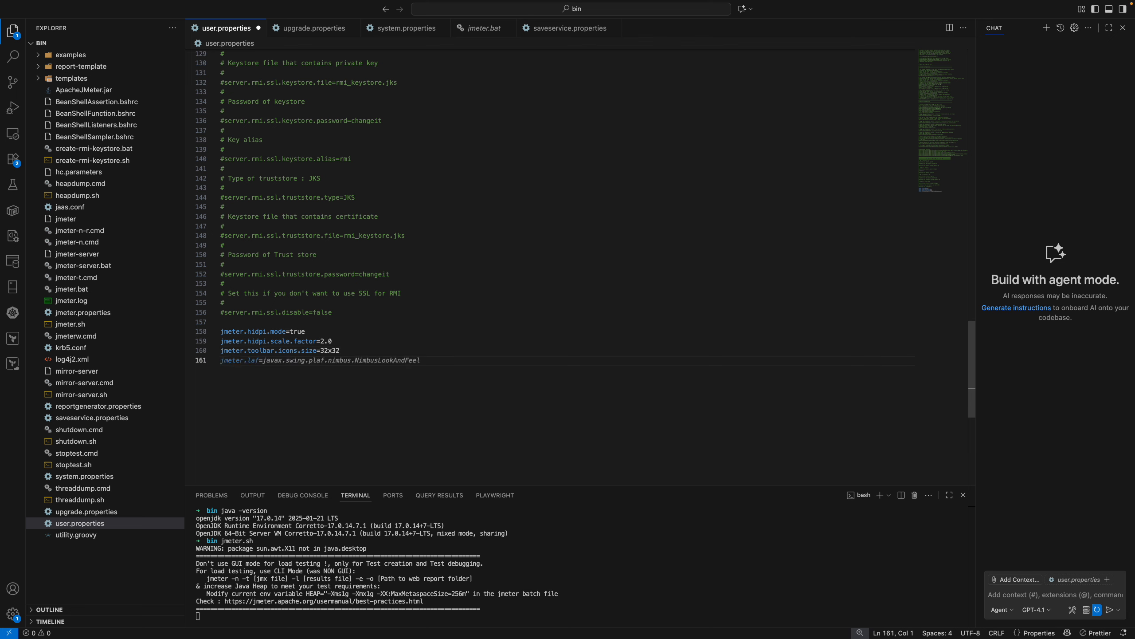
text(jm)
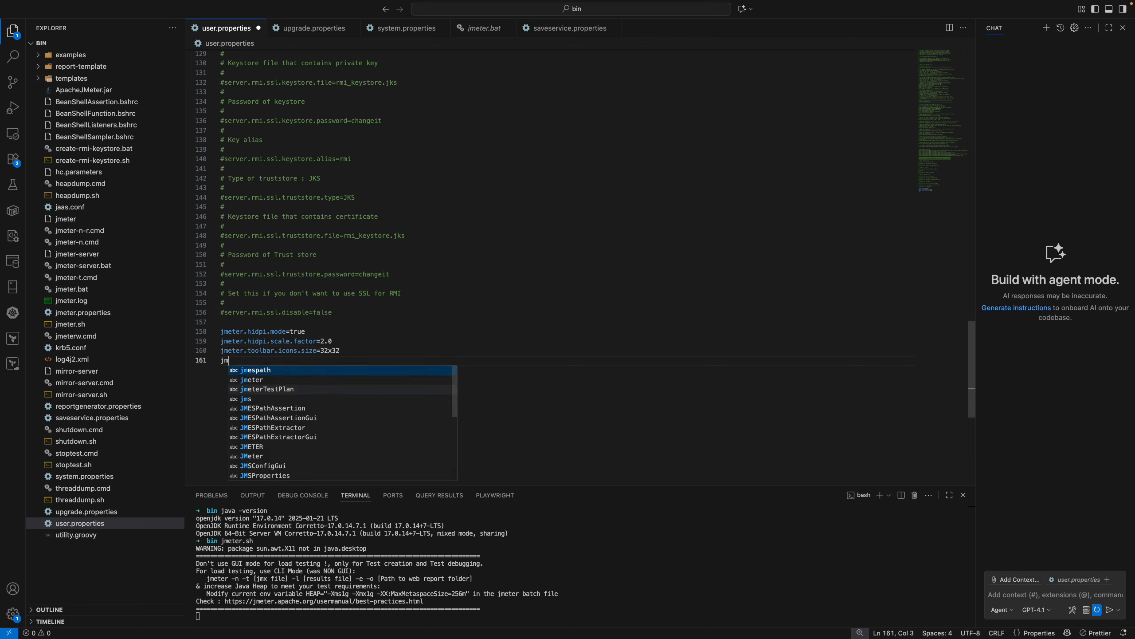
text(eter.)
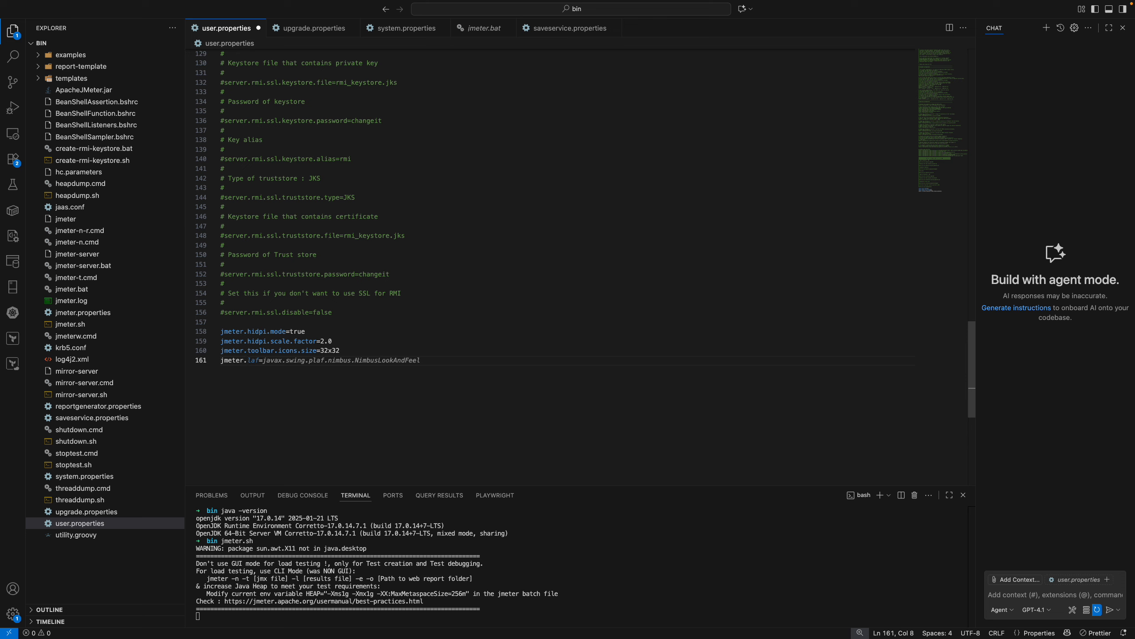
text(tr)
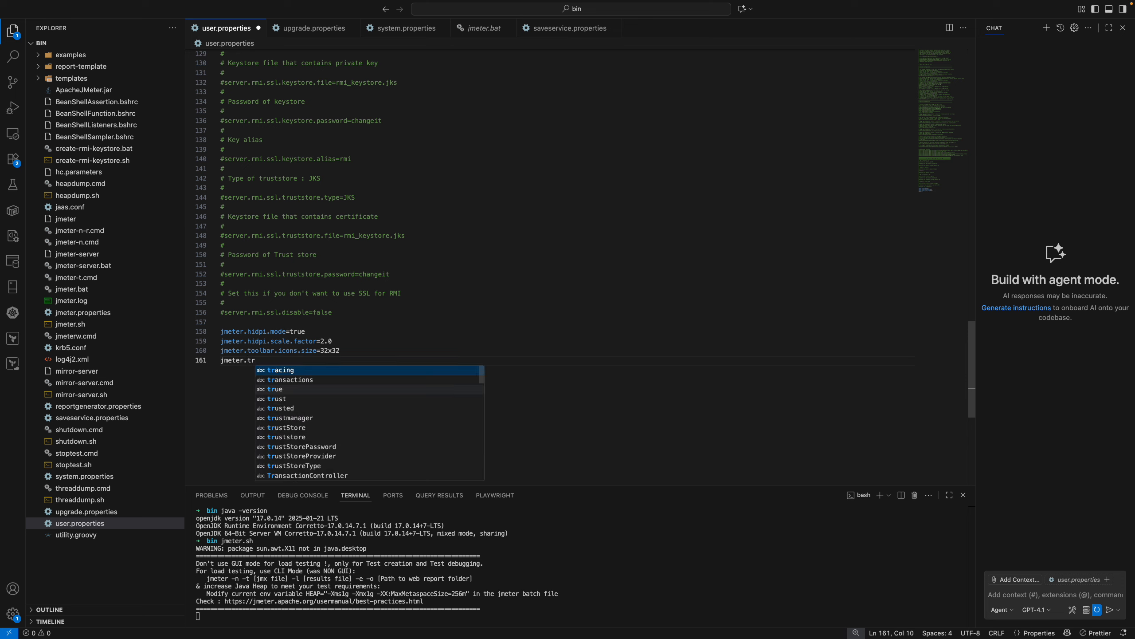
text(ee)
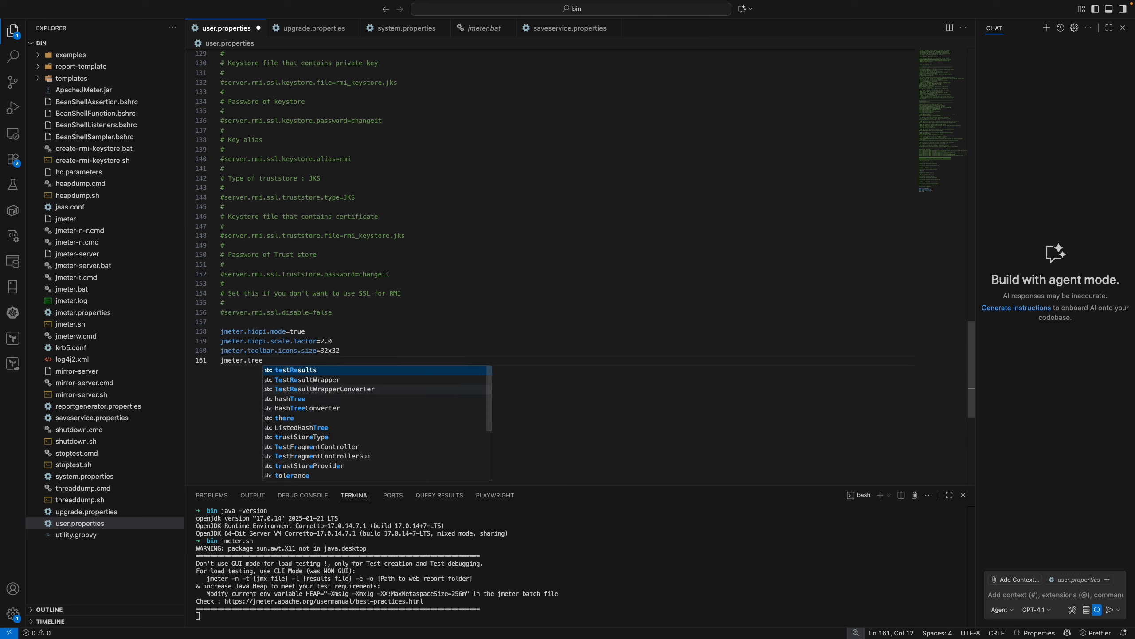
text(.)
key(Tab)
Switch to JMeter, view the GraphQL HTTP Request and HTTP Request elements in the test plan tree, and return to Visual Studio Code
key(ctrl+Right)
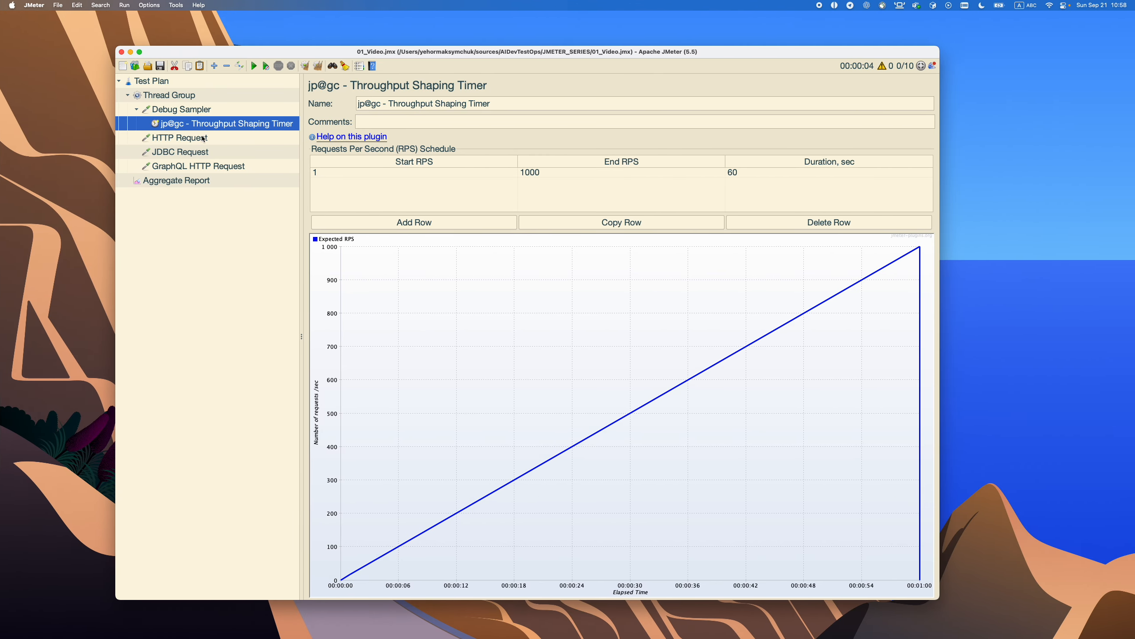
key(ctrl+Left)
key(ctrl+Right)
click(244, 163)
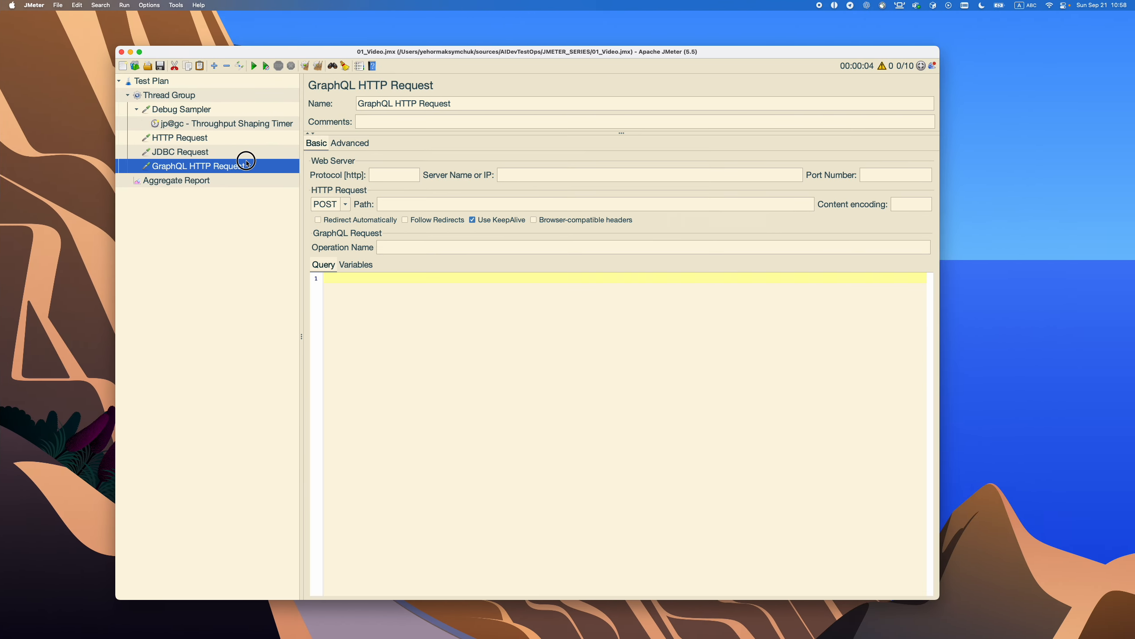
click(229, 138)
key(ctrl+Right)
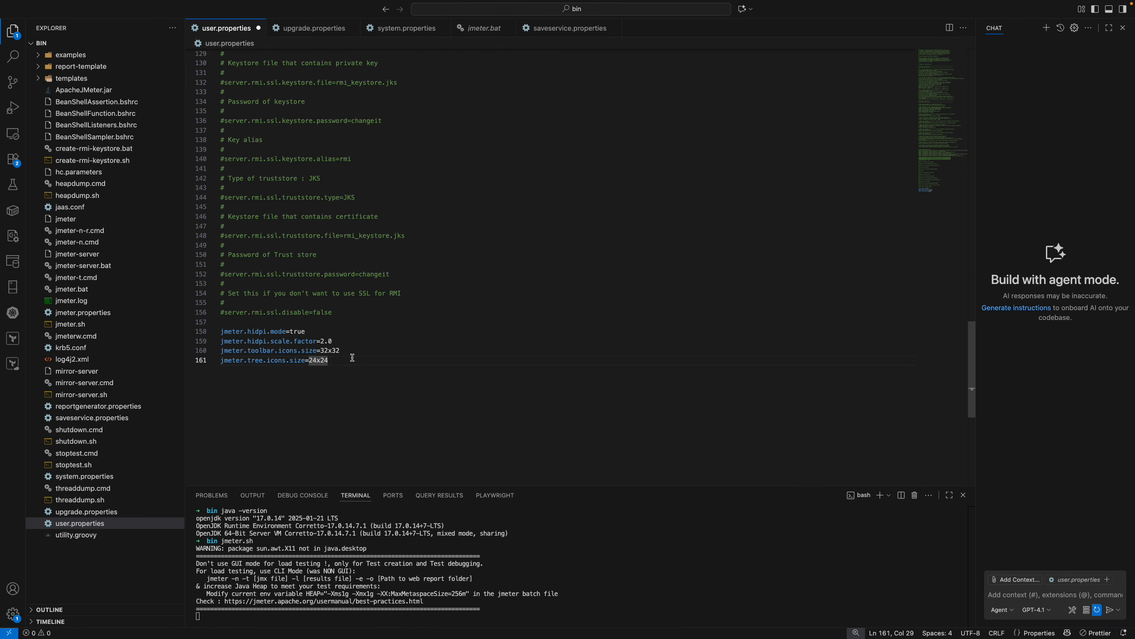
Add the property jsyntaxarea.font.size=28 on a new line below the tree icon size
key(Return)
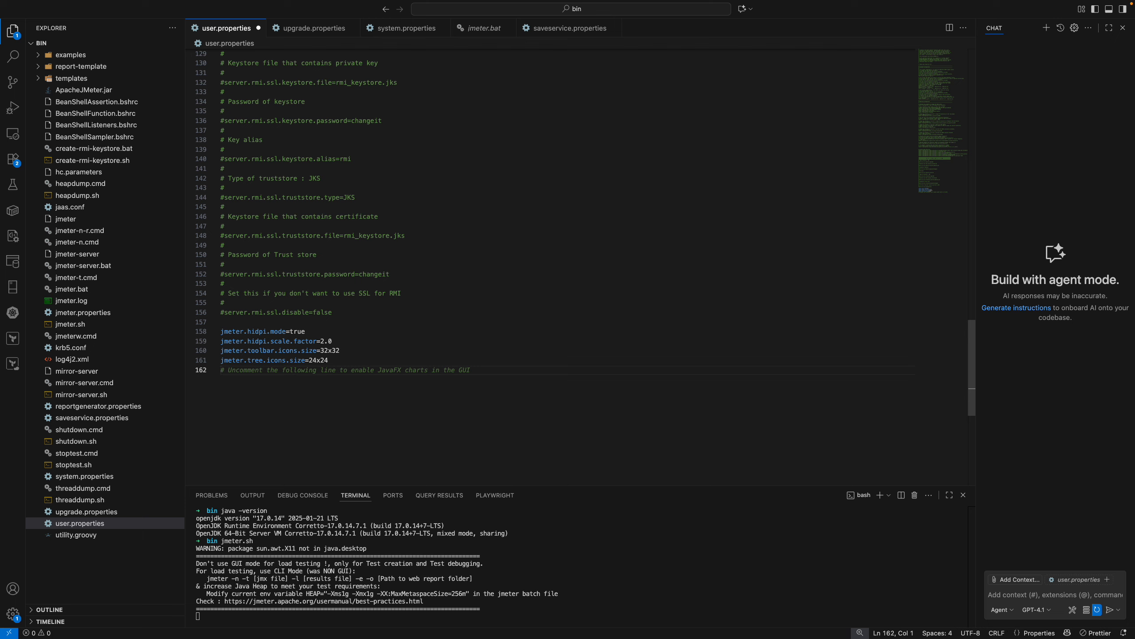
text(j)
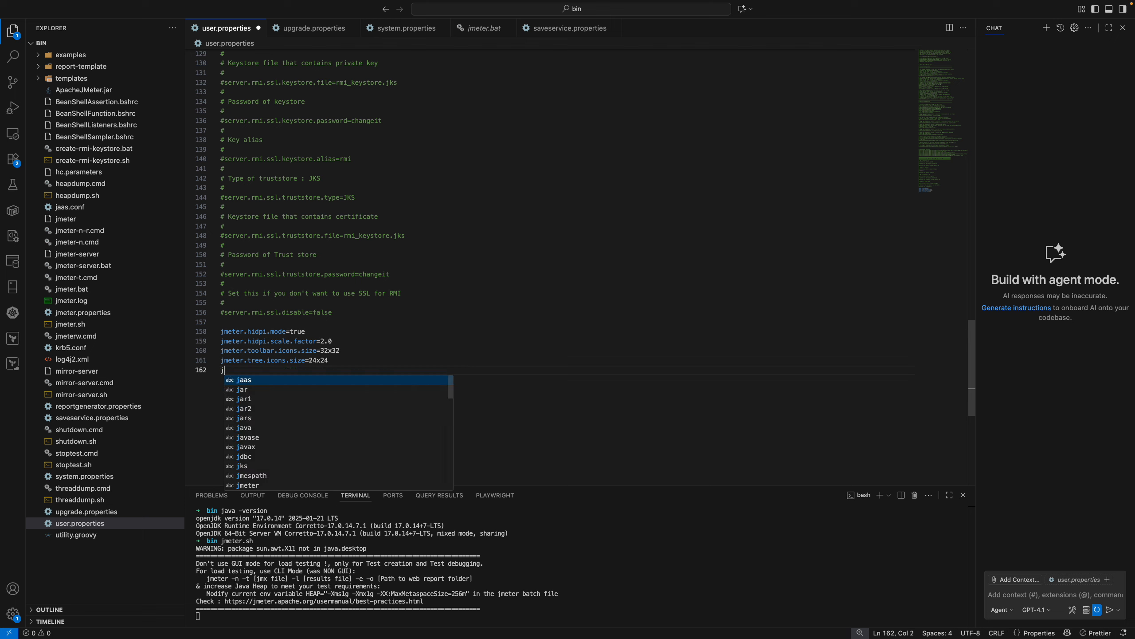
text(syn)
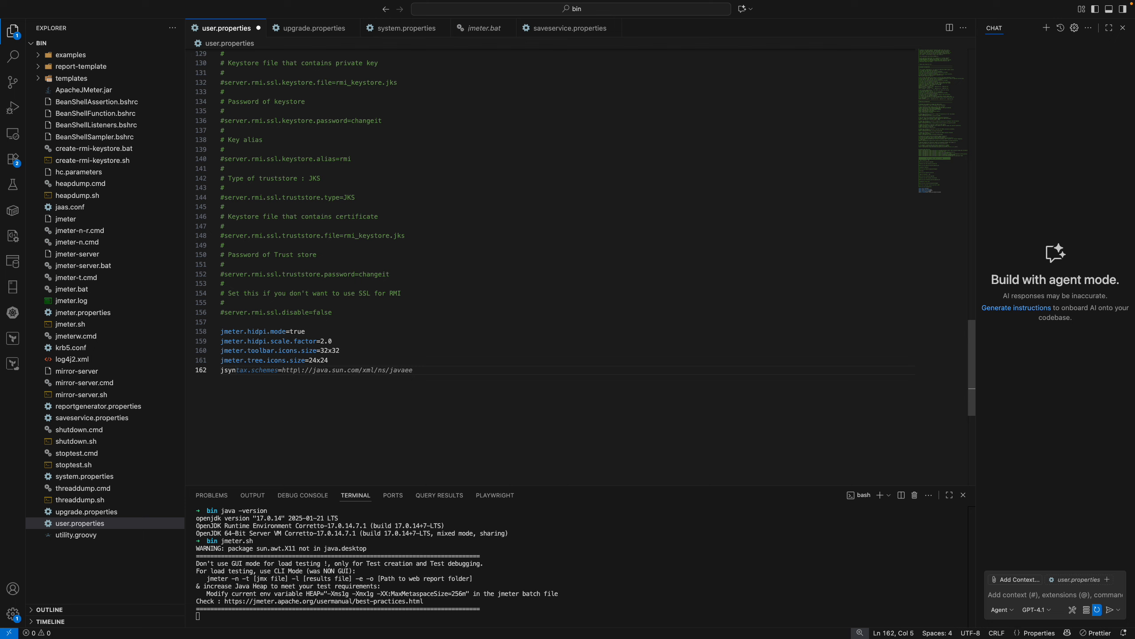
text(taxa)
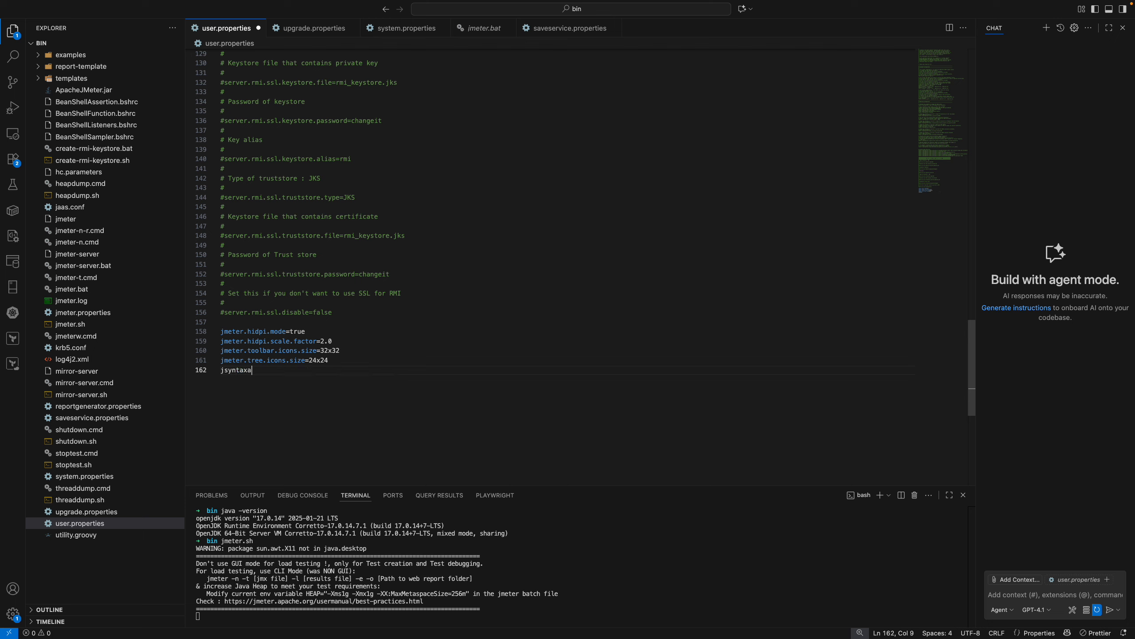
key(Tab)
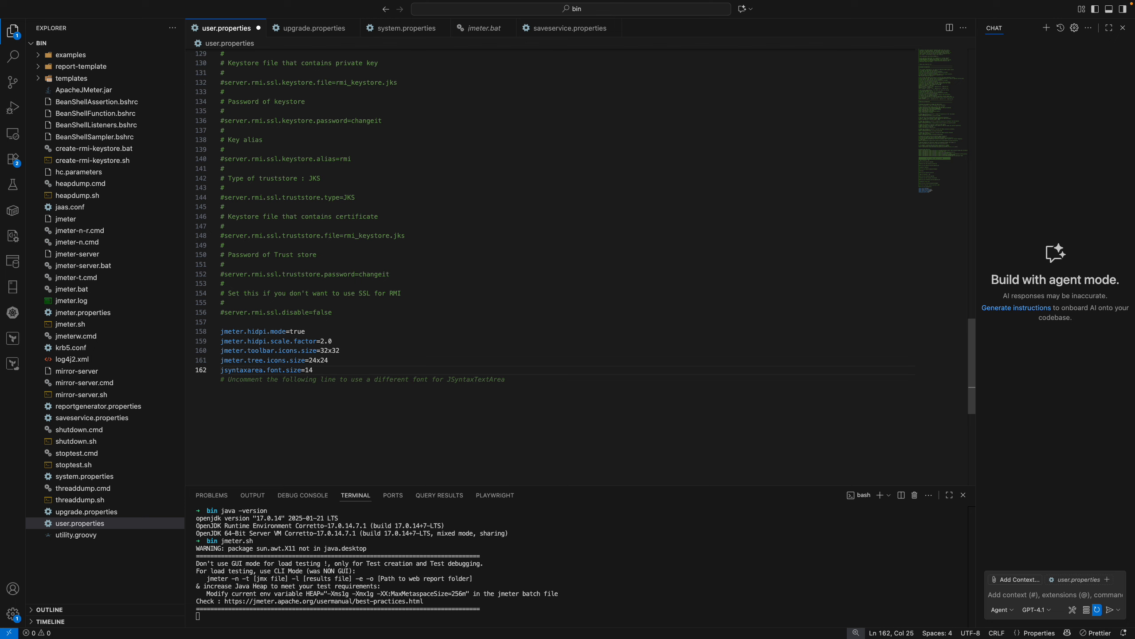
key(BackSpace)
key(BackSpace)
text(28)
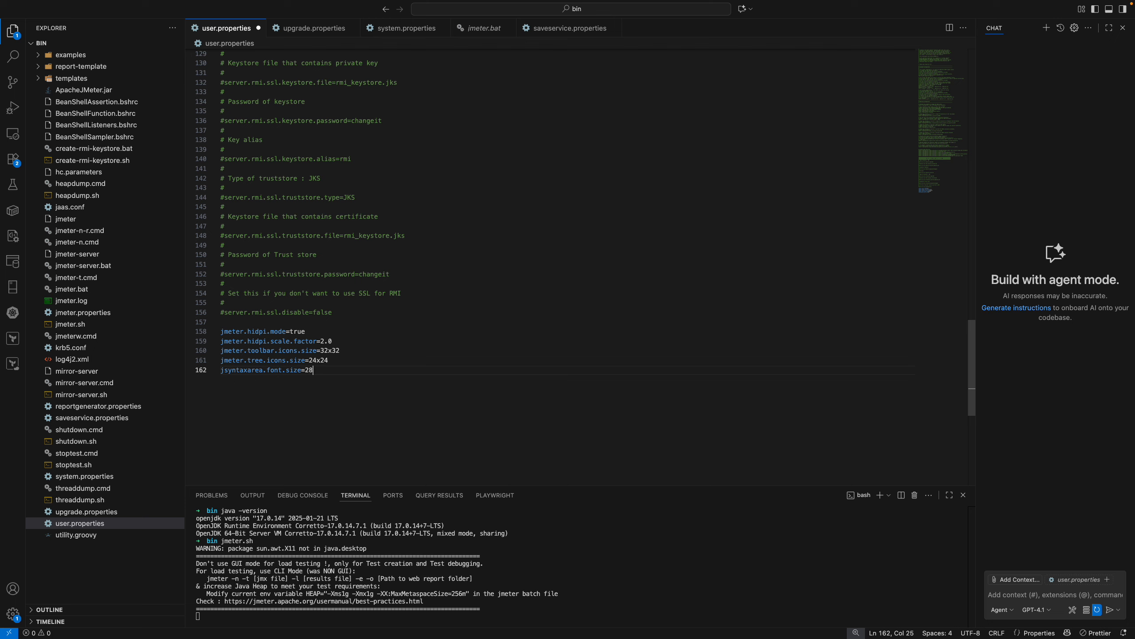
Insert the property jsyntaxarea.font.family=Hack on a new line above the jsyntaxarea font size and save user.properties
key(Up)
key(Right)
key(Right)
key(Return)
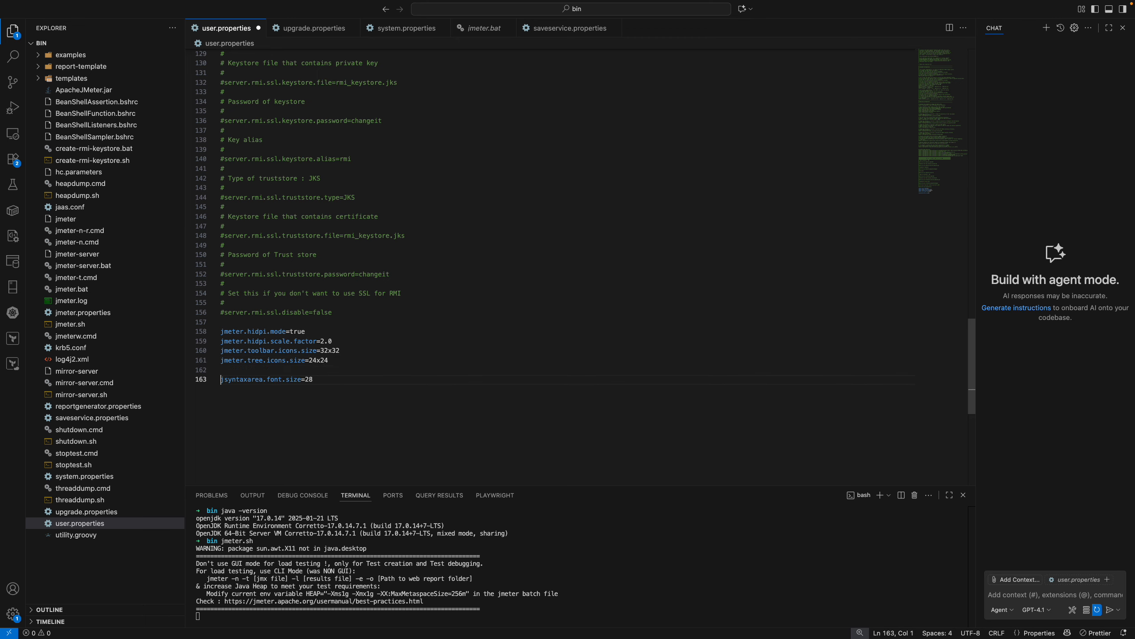
key(Up)
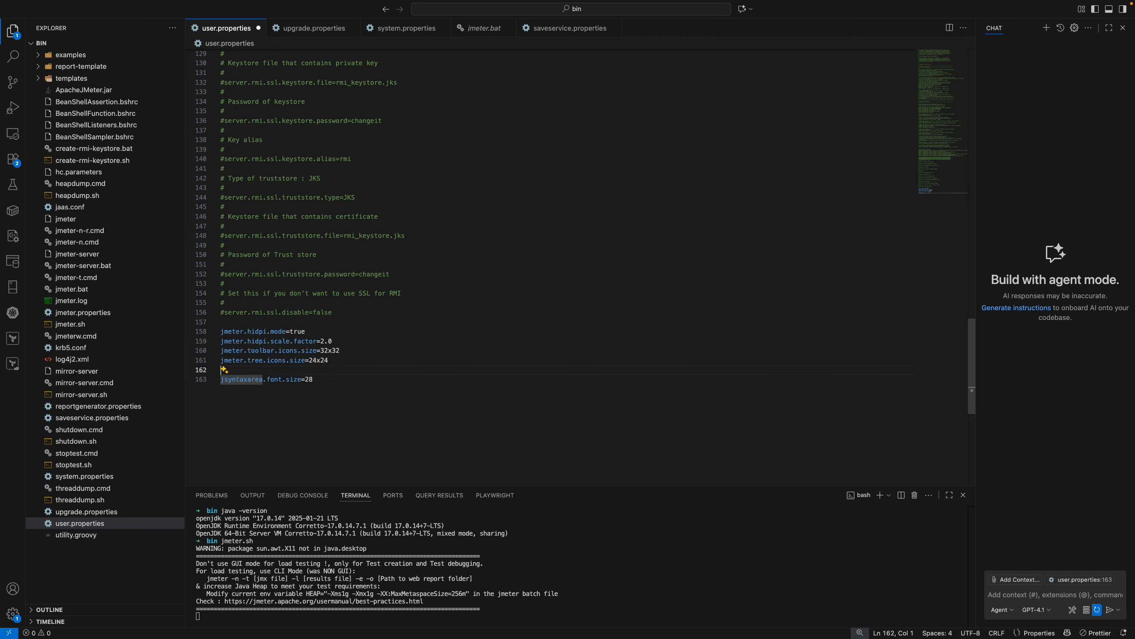
text(jsyntaxarea)
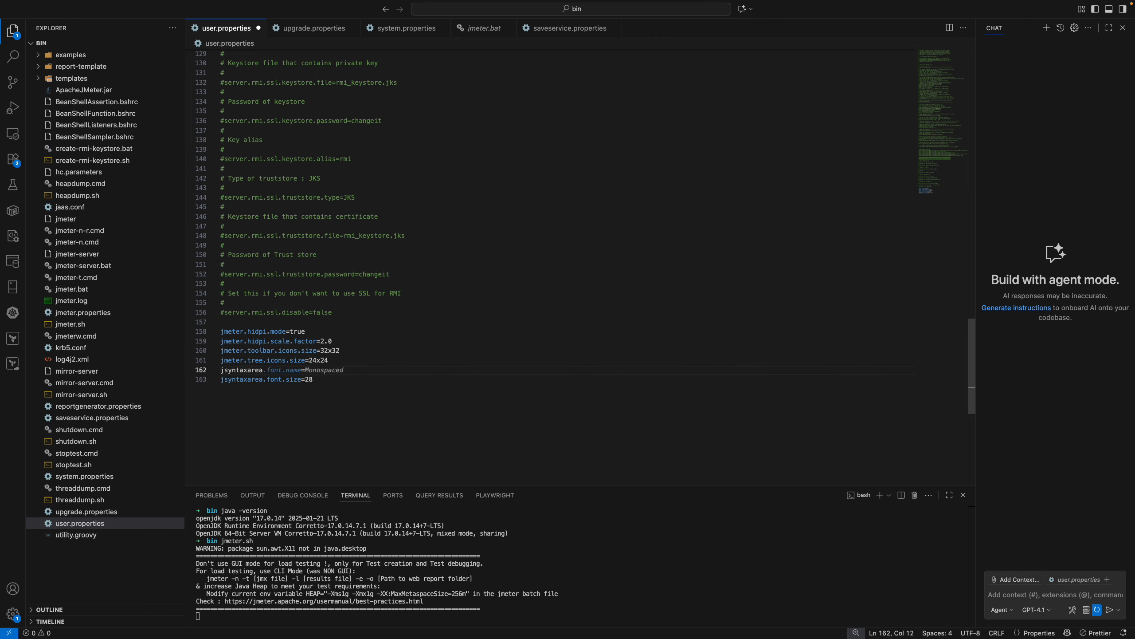
text(.font)
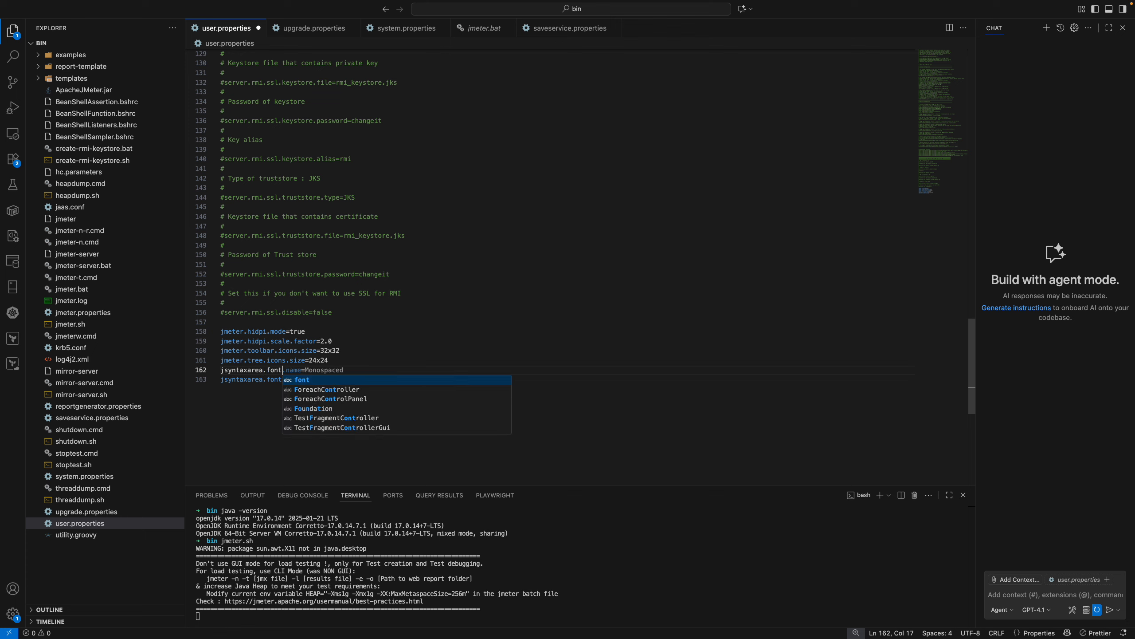
text(.)
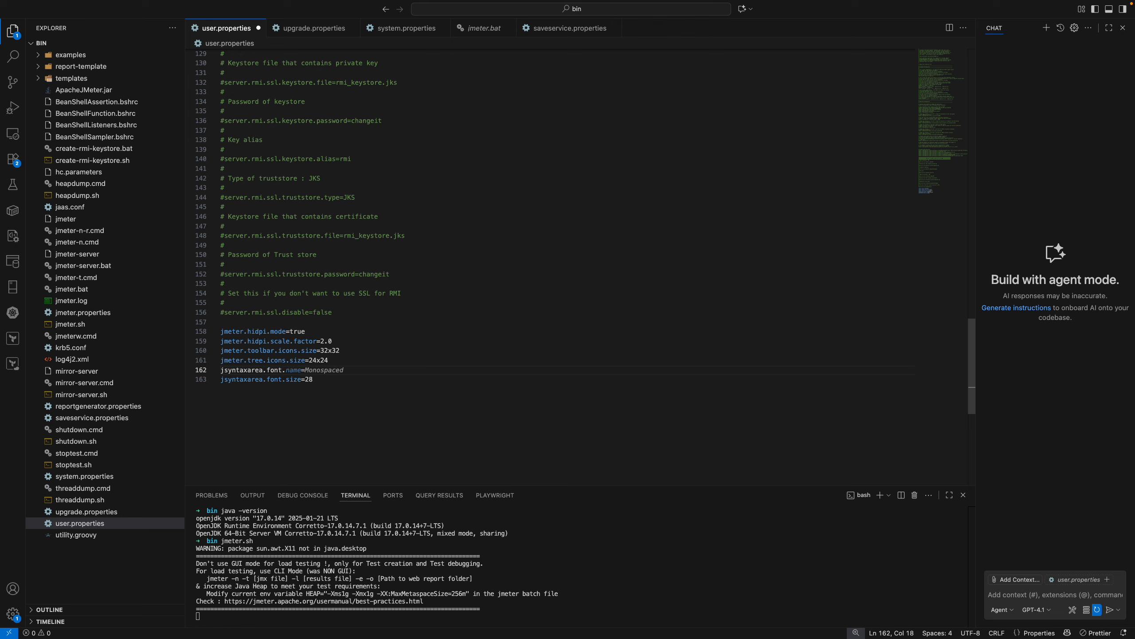
text(f)
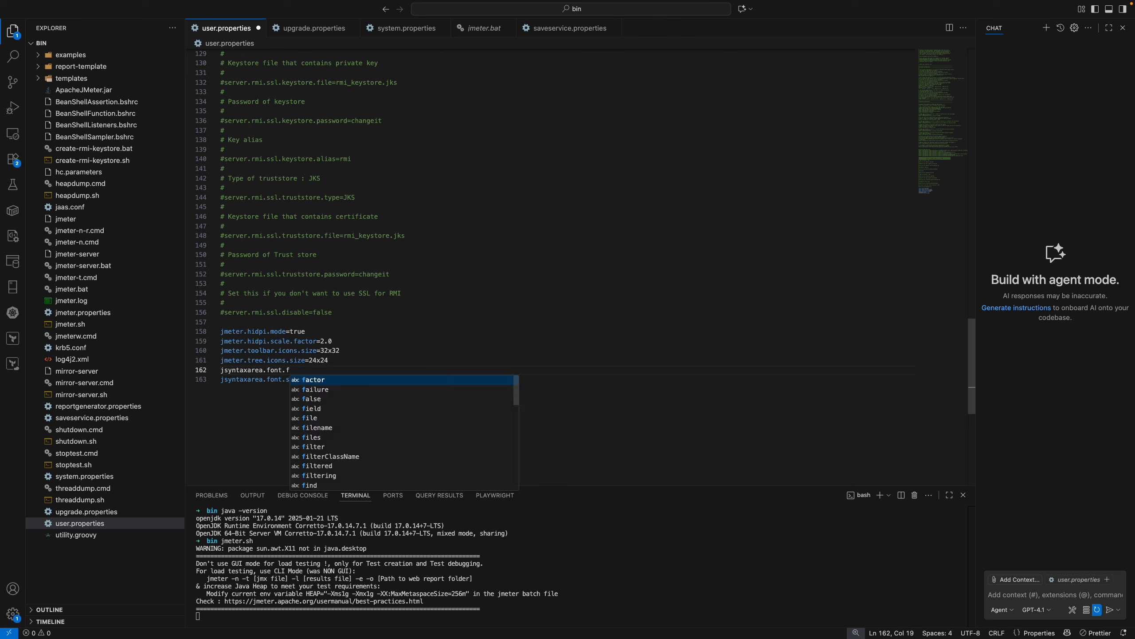
text(am)
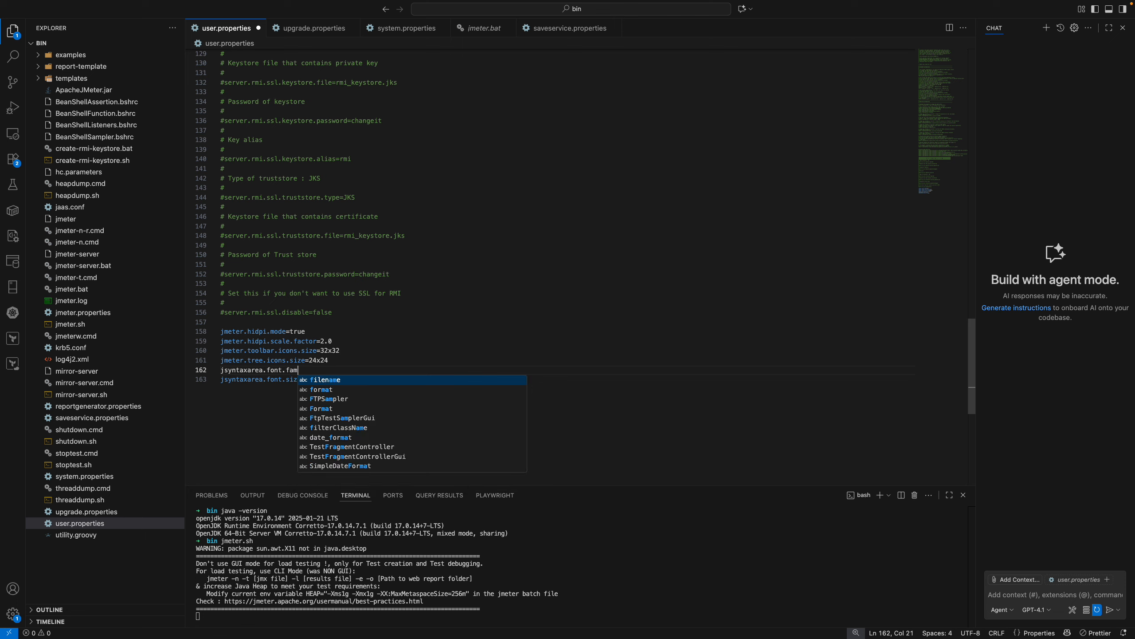
text(i)
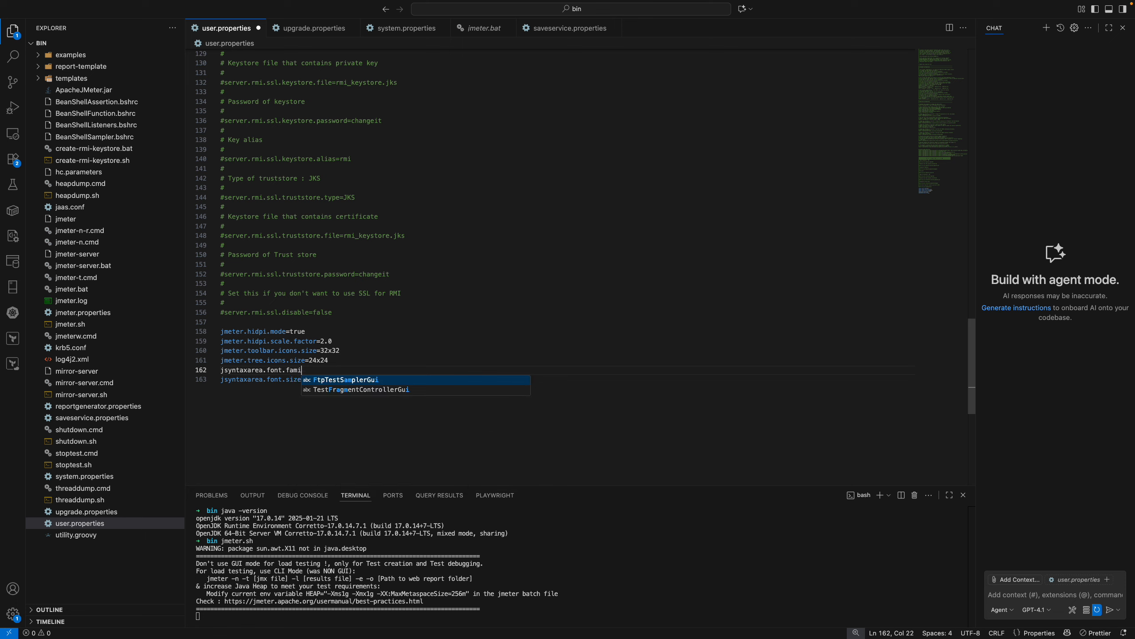
text(ly)
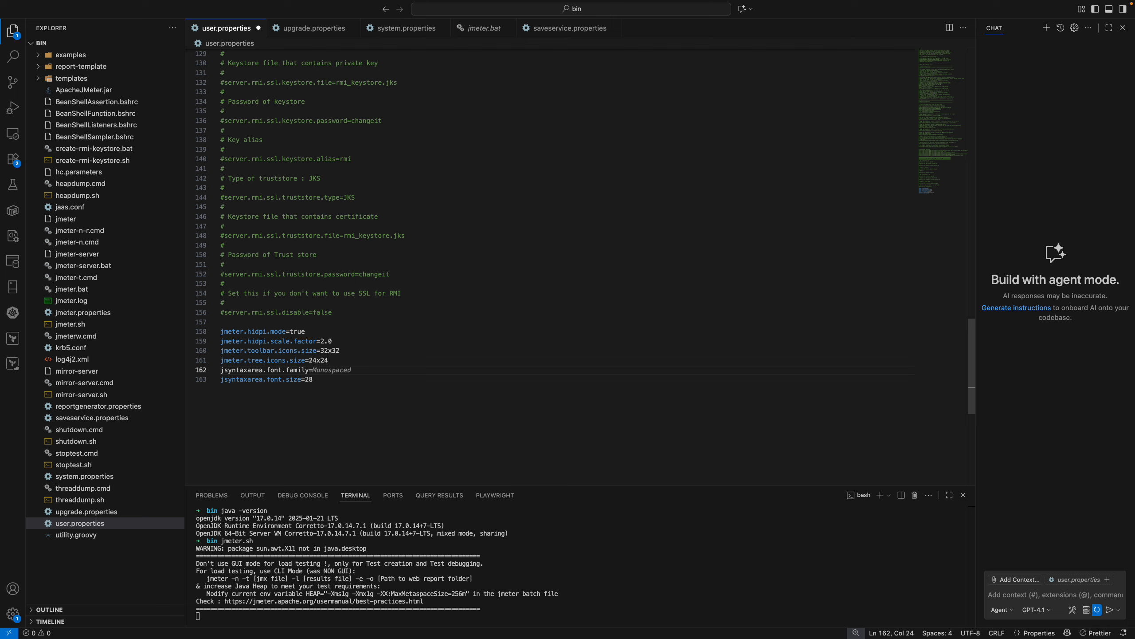
key(Tab)
key(BackSpace)
key(BackSpace)
key(BackSpace)
key(BackSpace)
key(BackSpace)
key(BackSpace)
key(BackSpace)
key(BackSpace)
key(BackSpace)
key(BackSpace)
text(Hack)
key(ctrl+s)
click(289, 318)
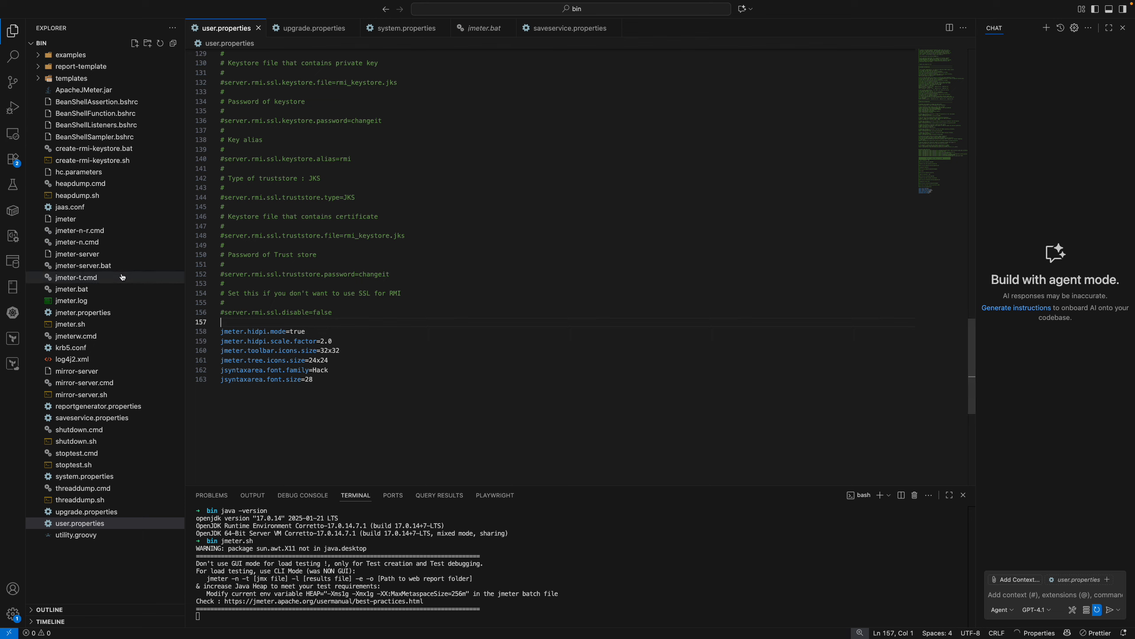
Open jmeter.properties, search it for "icons" and examine the available toolbar and tree icon sizes
click(117, 315)
click(117, 316)
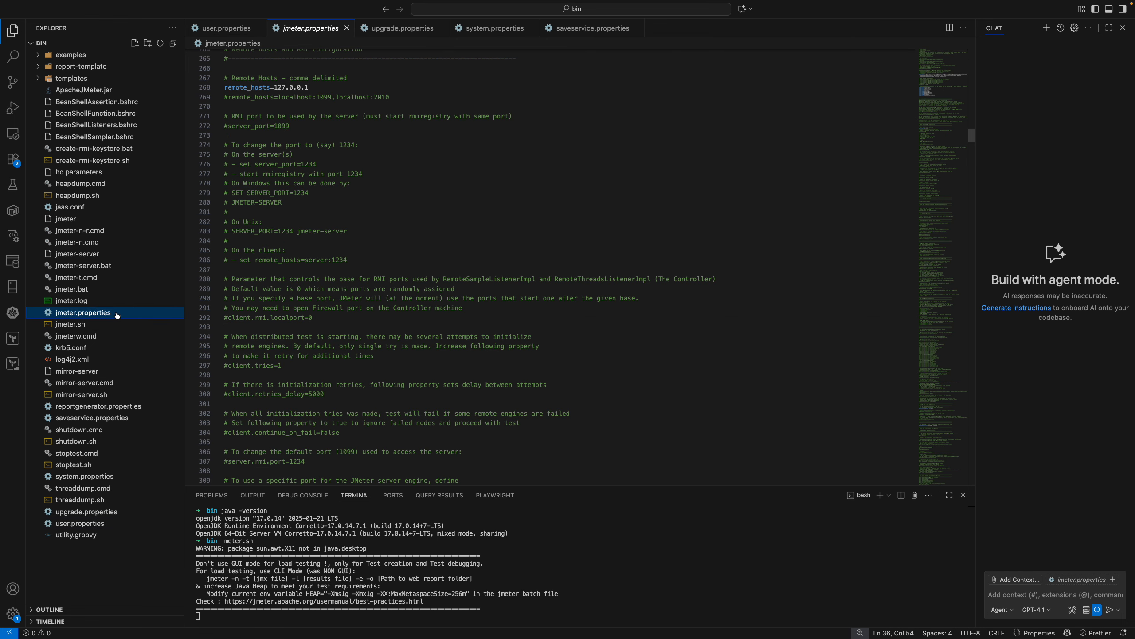
click(385, 288)
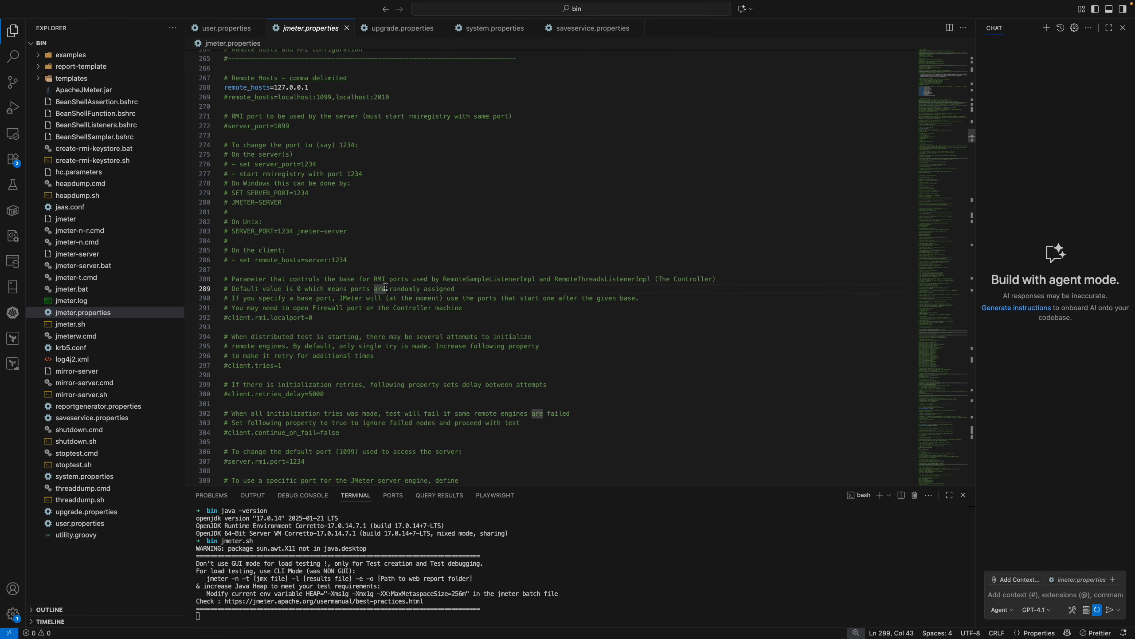
key(super+f)
text(icons)
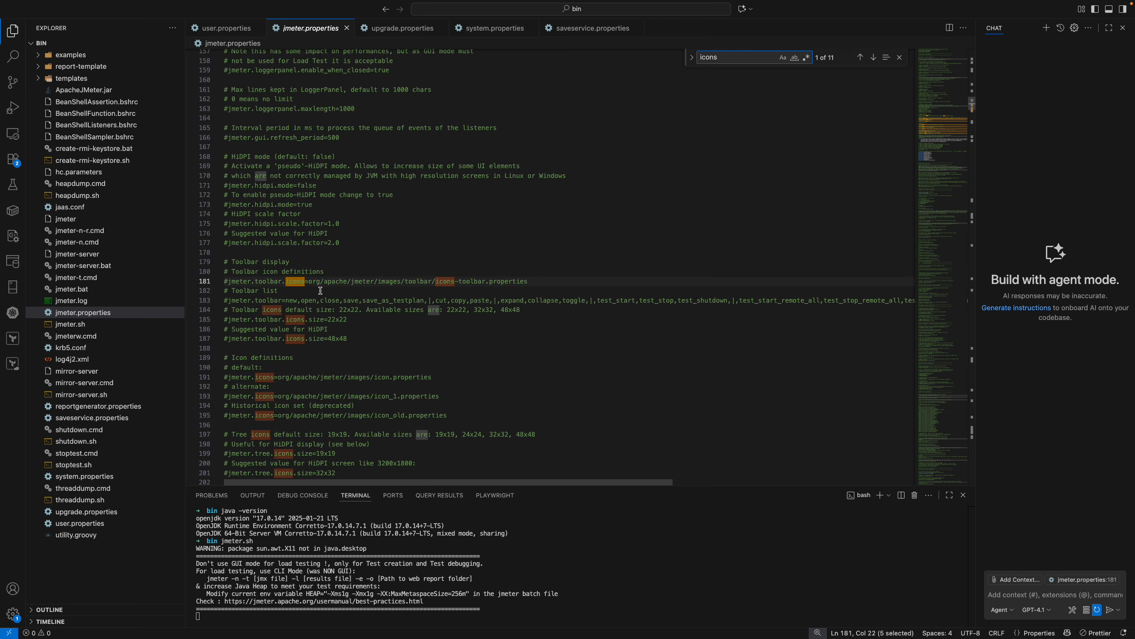
scroll(321, 290, down, 1)
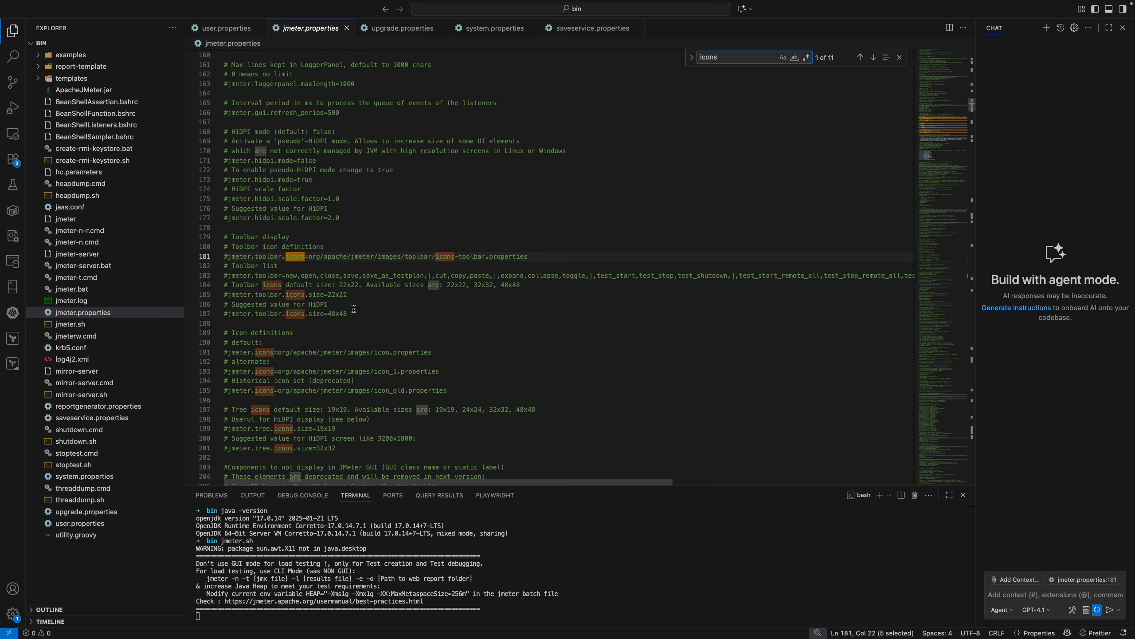
scroll(353, 309, down, 5)
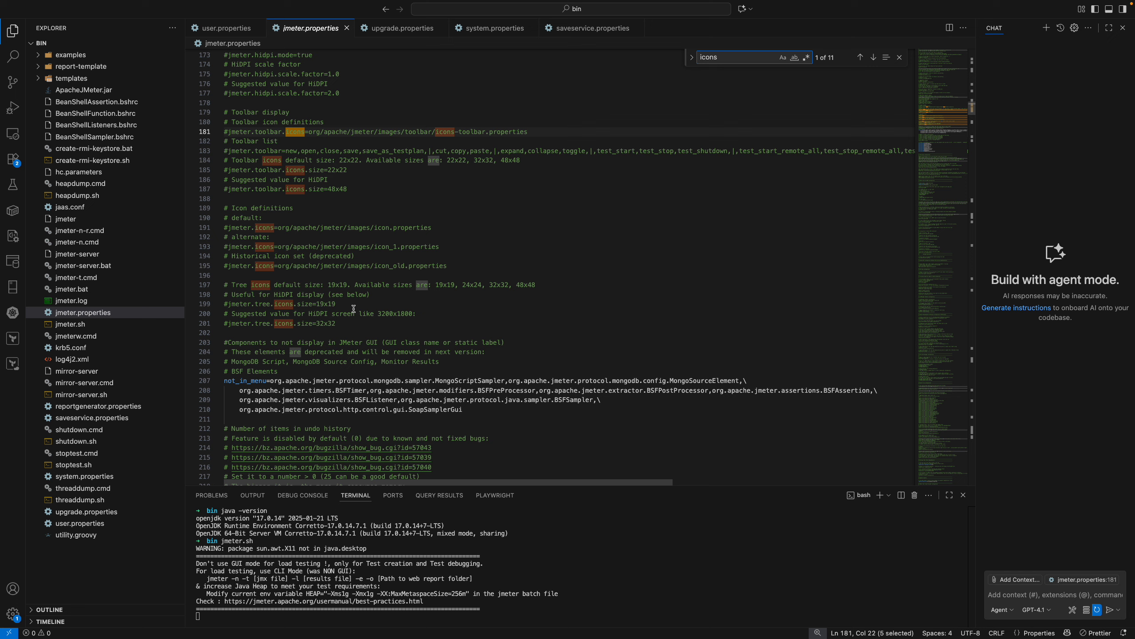
Search jmeter.properties for "font", examine the text area font settings, and return to the end of user.properties
key(BackSpace)
key(BackSpace)
key(BackSpace)
key(BackSpace)
key(BackSpace)
text(font)
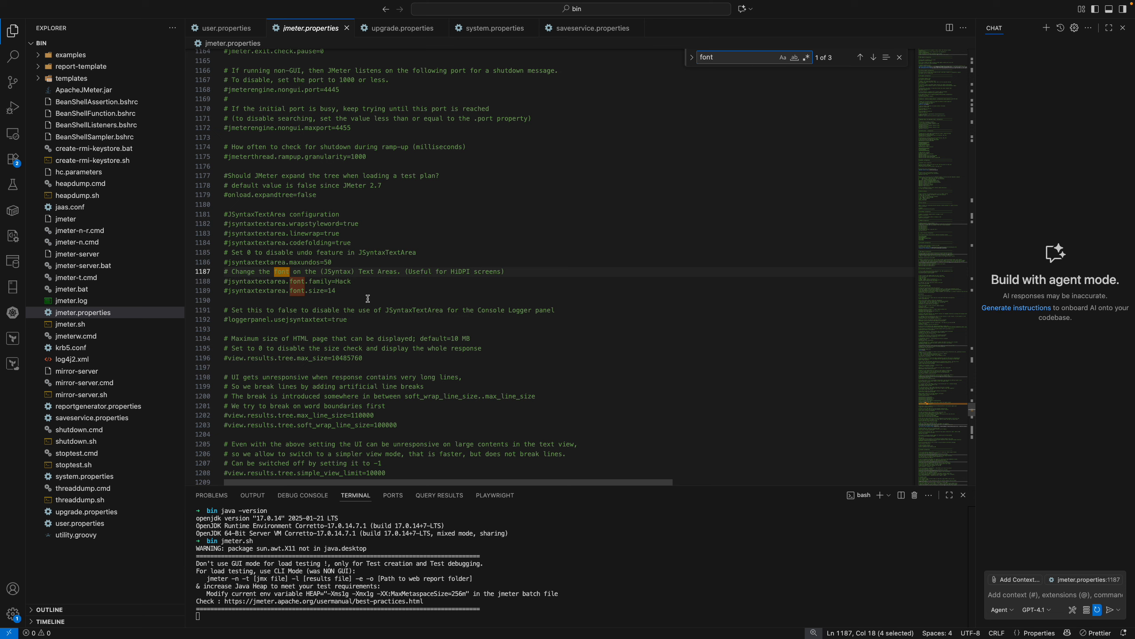
click(227, 28)
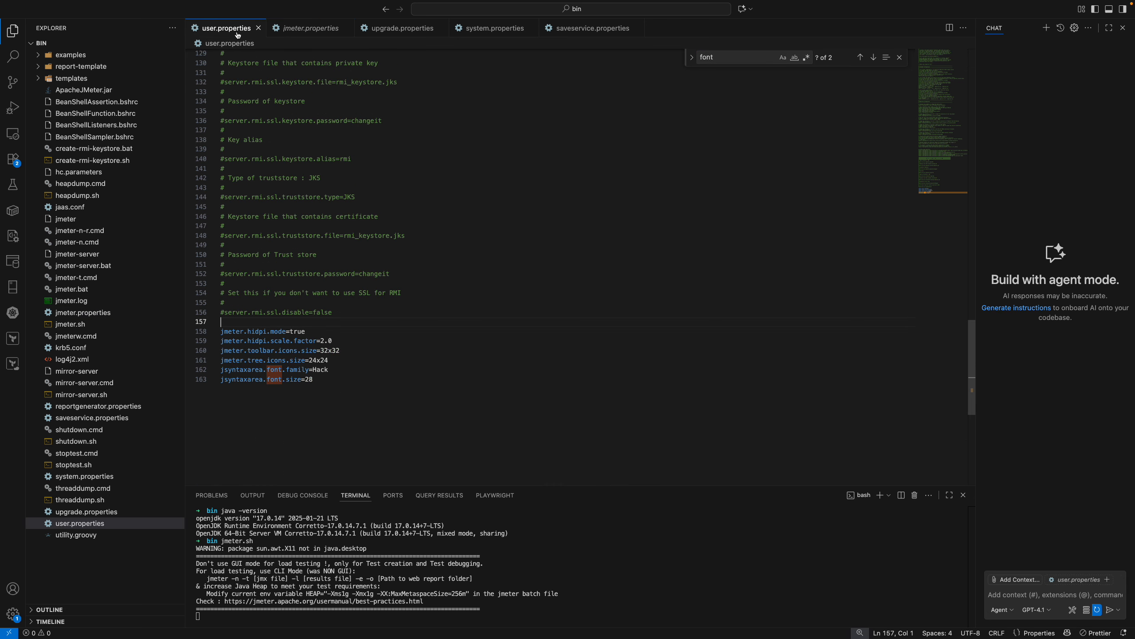
click(385, 391)
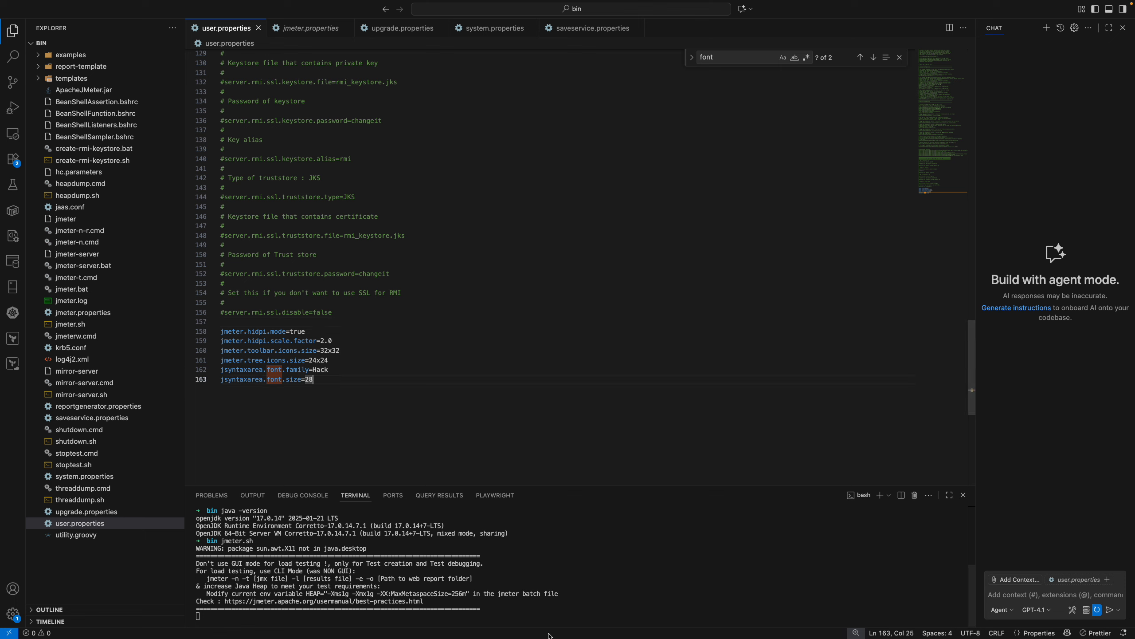
Stop the running JMeter process in the terminal
click(616, 570)
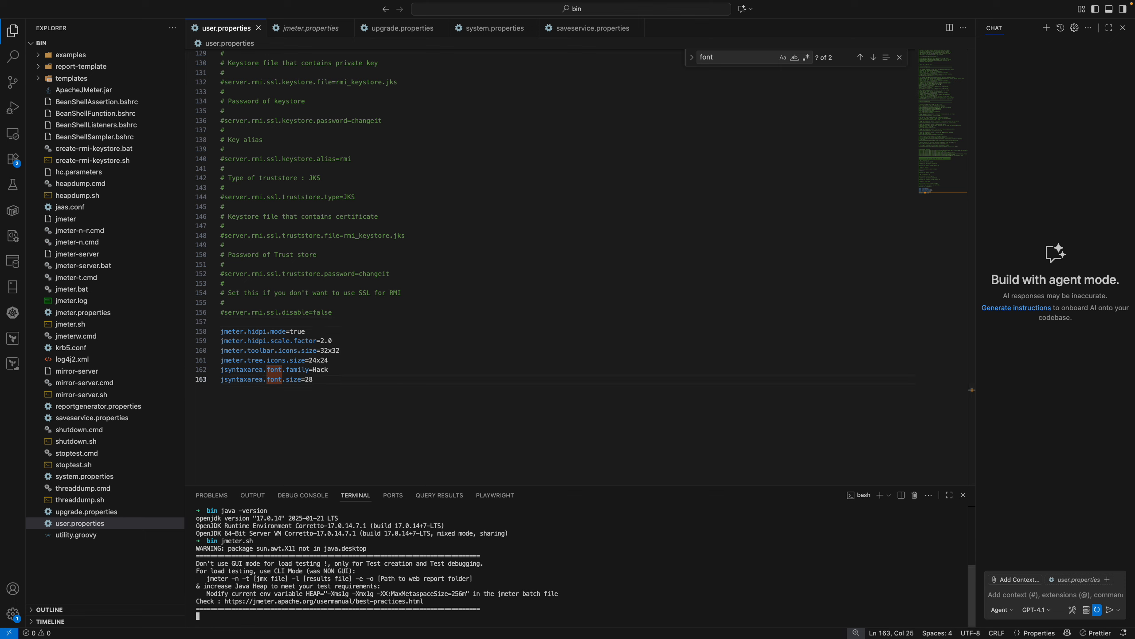
key(ctrl+c)
key(ctrl+c)
key(ctrl+c)
key(ctrl+c)
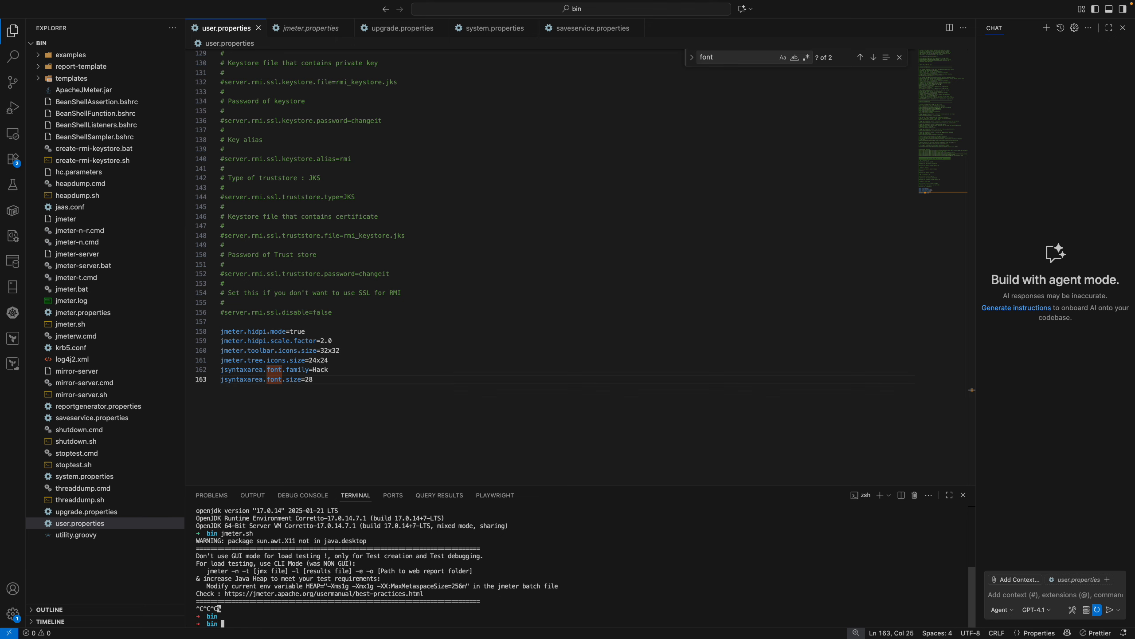
Relaunch JMeter with jmeter.sh, reposition its window to check the interface, and close it
key(ctrl+Right)
key(ctrl+Left)
key(Up)
key(Return)
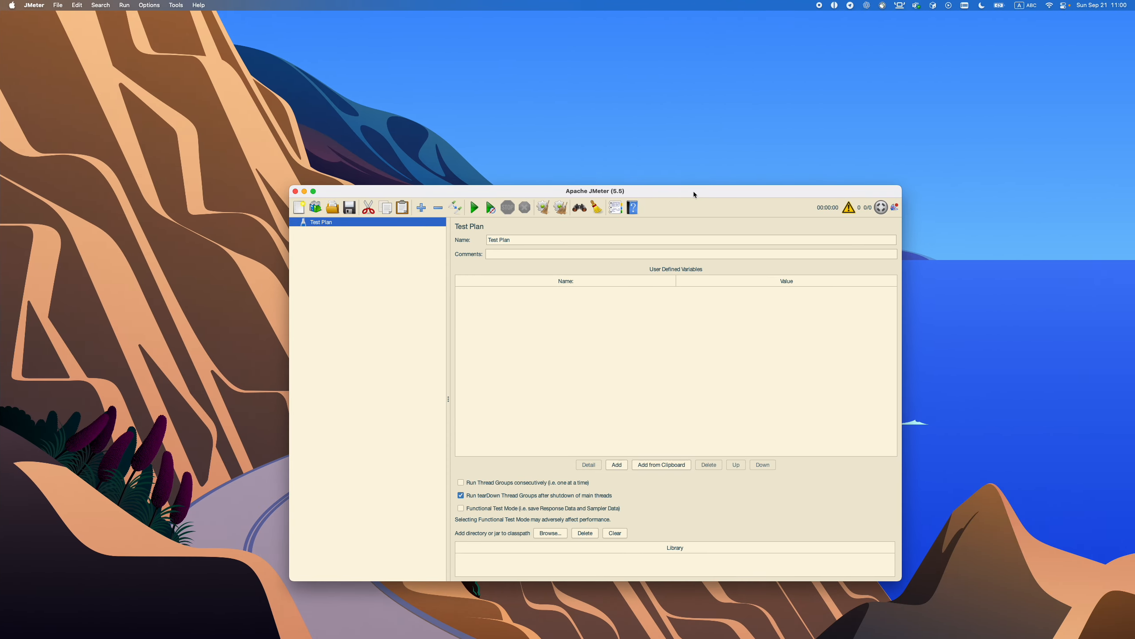
drag(692, 193, 631, 87)
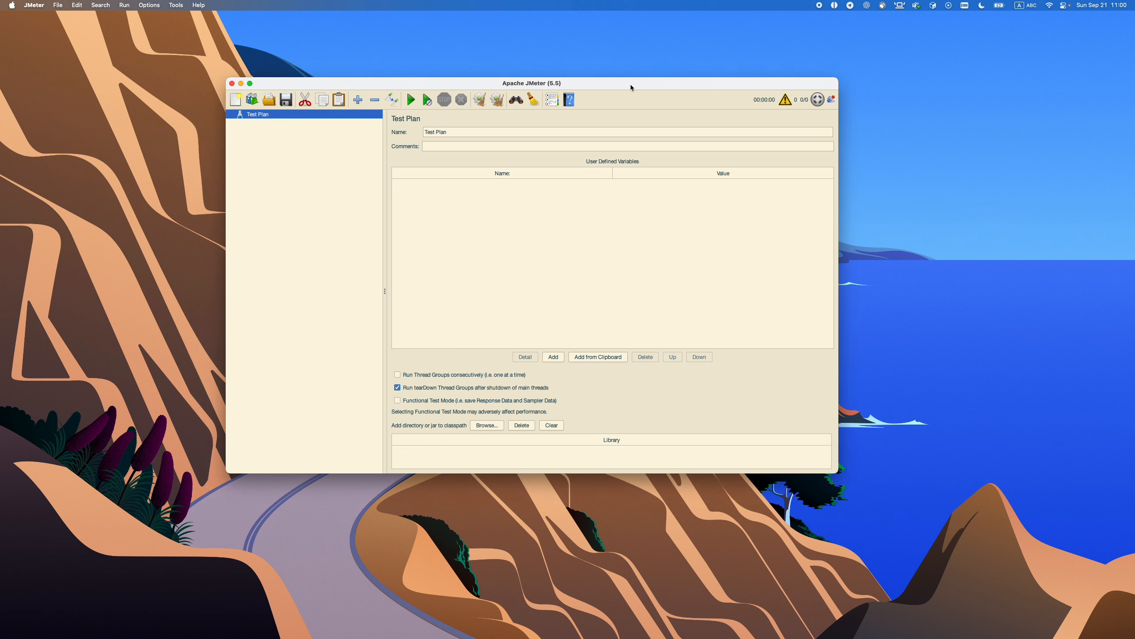
click(232, 84)
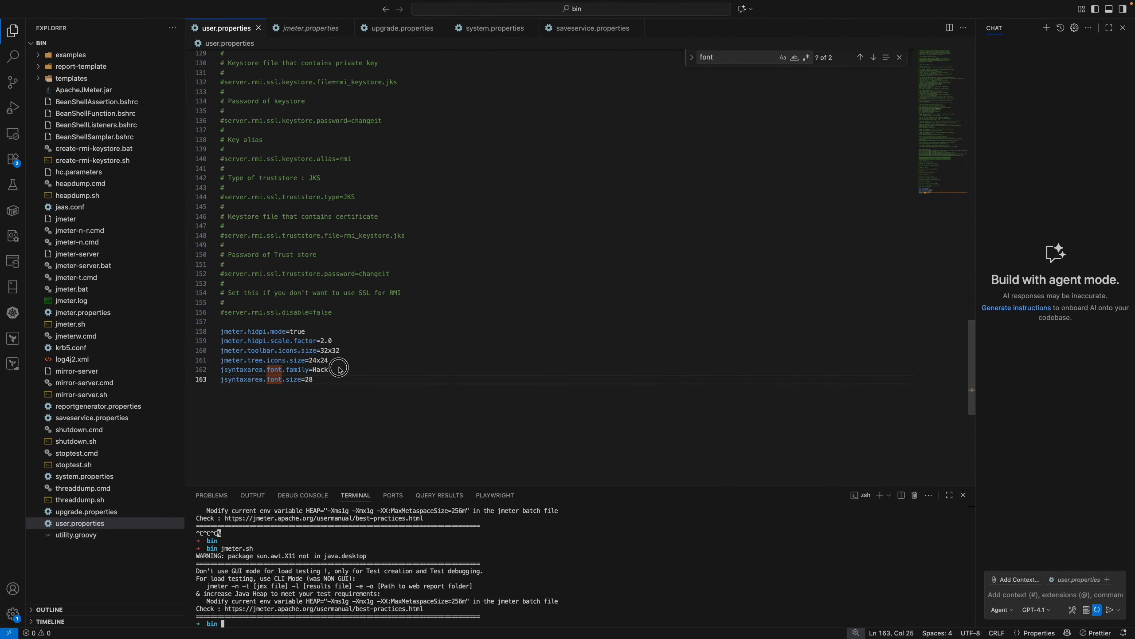
Set jsyntaxarea.font.family to Monospaced in user.properties and save the file
double_click(339, 370)
text(Monospaced)
key(super+s)
Run jmeter.sh again from the terminal and open the 01_Video.jmx test plan in JMeter
click(588, 575)
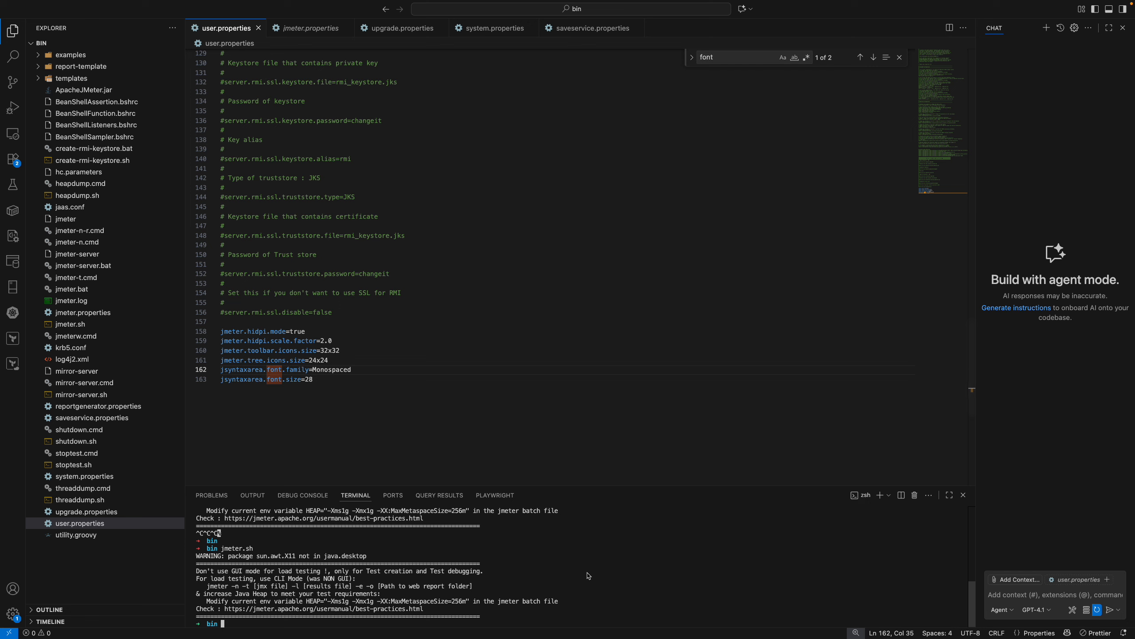
key(Up)
key(Return)
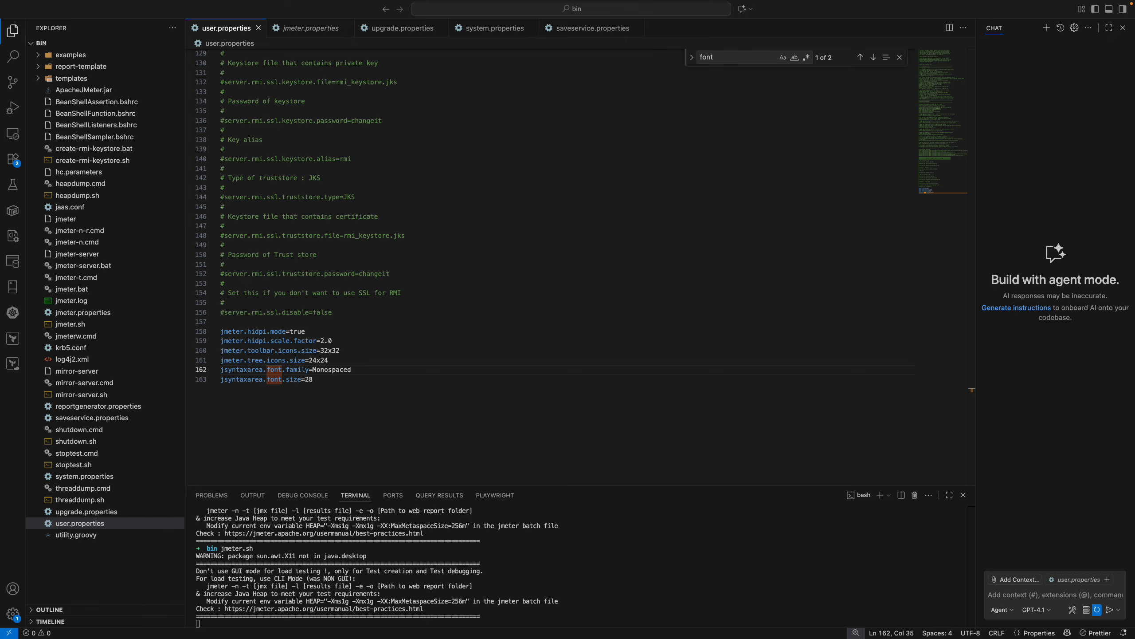
key(ctrl+Right)
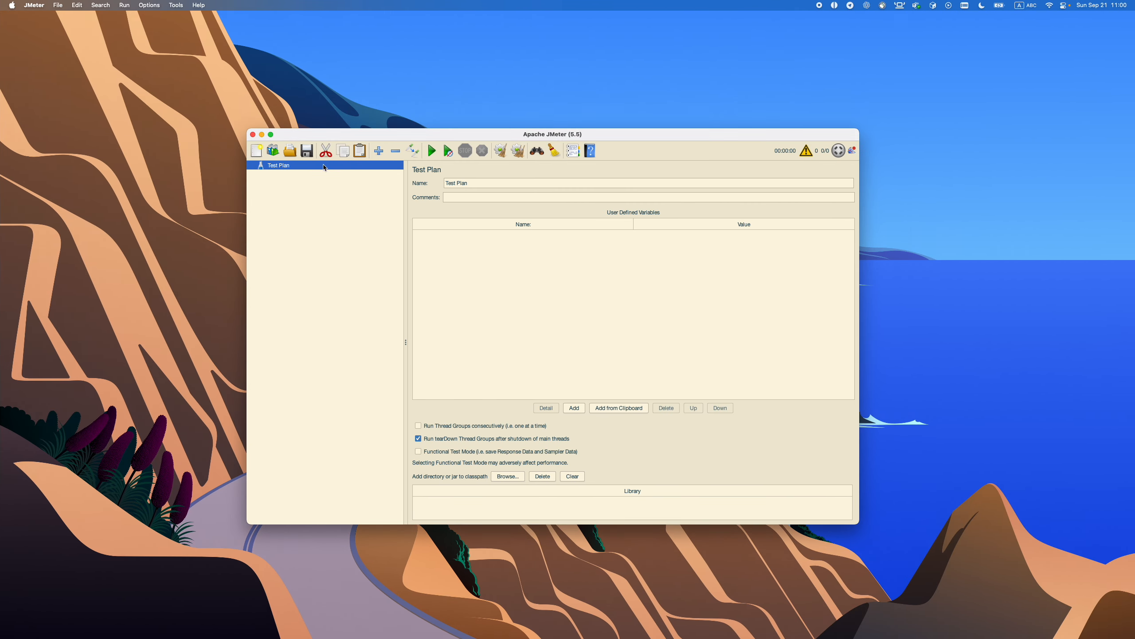
click(295, 151)
Examine the Thread Group, Debug Sampler, HTTP Request, JDBC Request and GraphQL HTTP Request elements with the new display settings
click(295, 184)
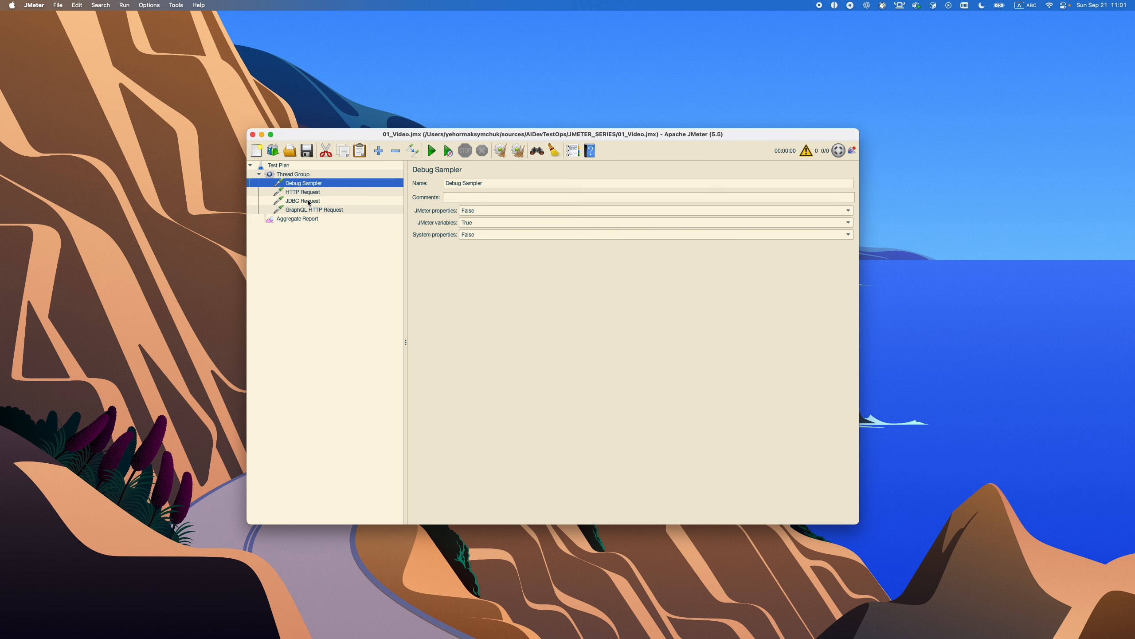
click(307, 202)
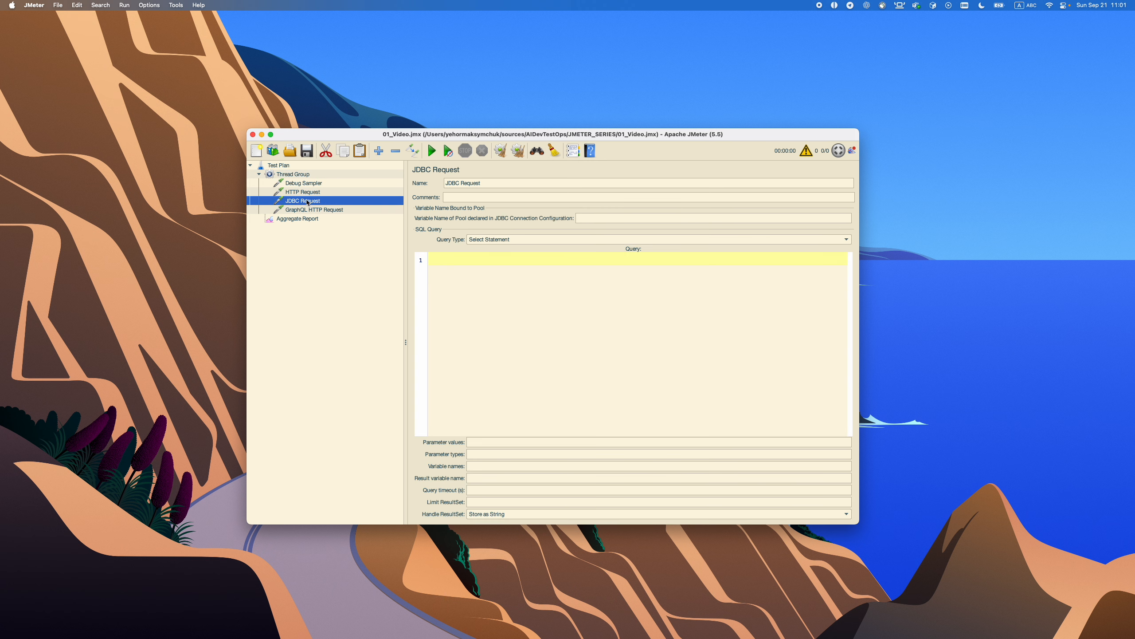
click(282, 167)
click(284, 175)
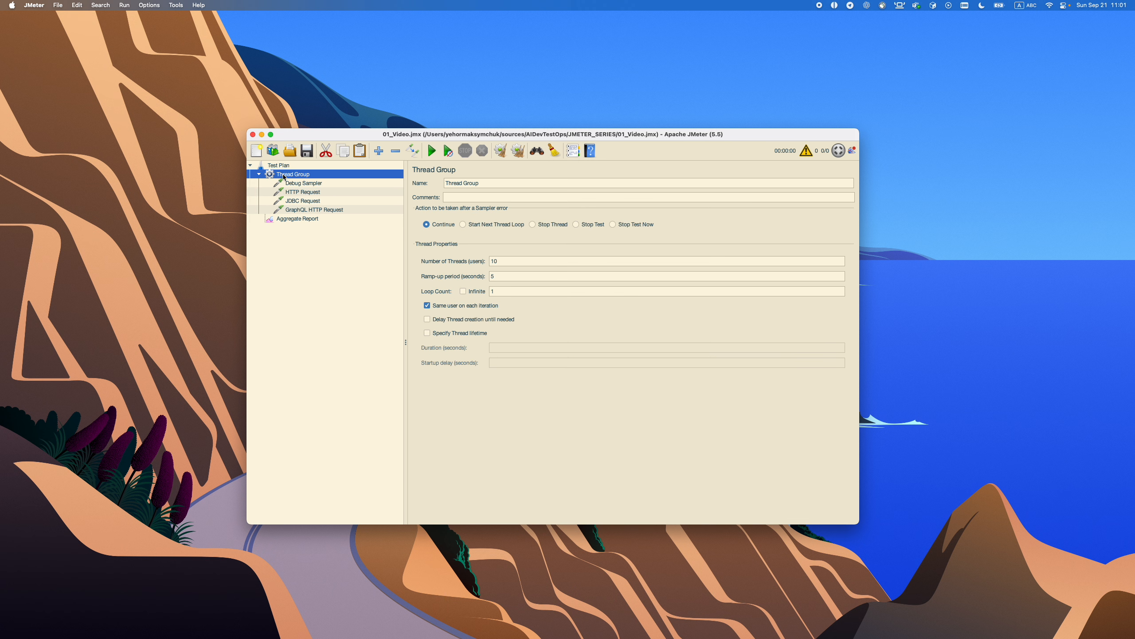
click(291, 203)
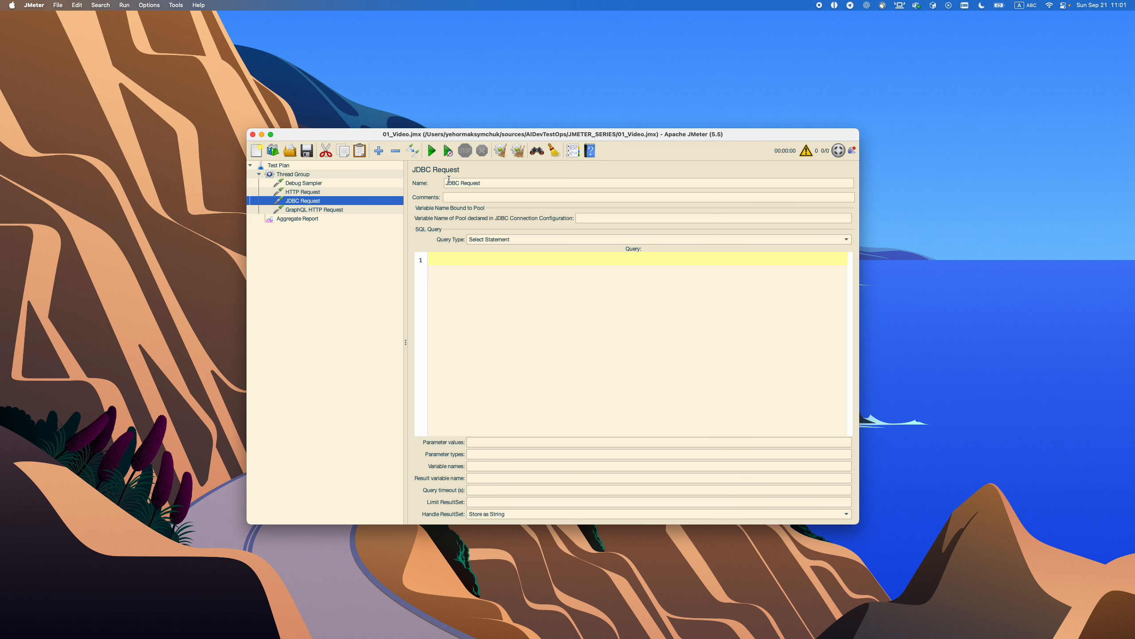
click(334, 211)
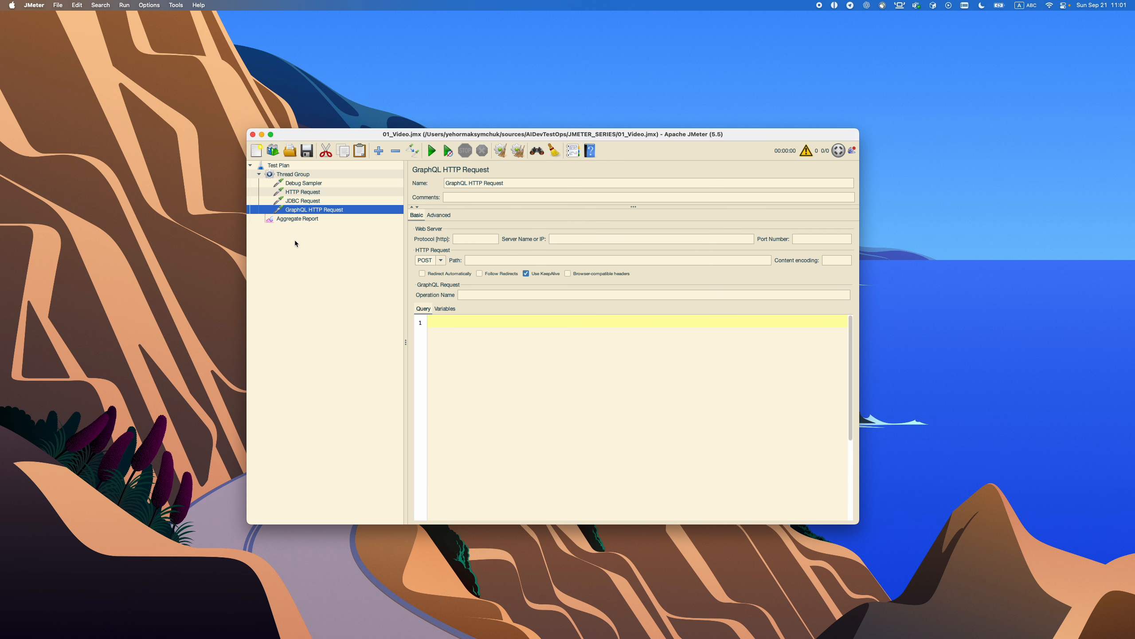
click(318, 193)
click(318, 185)
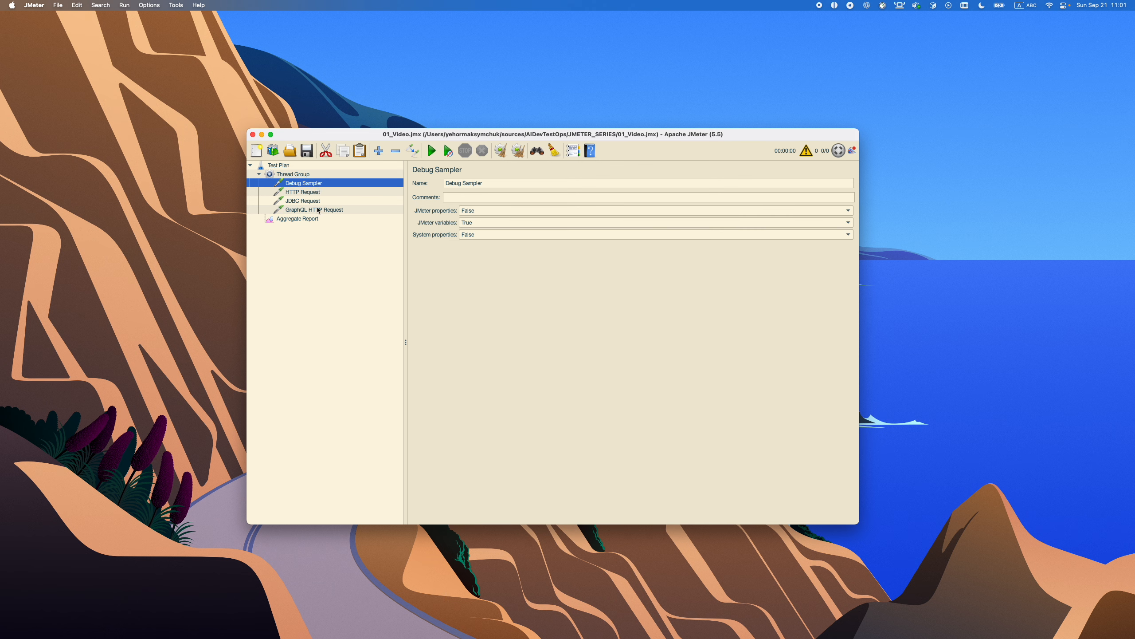